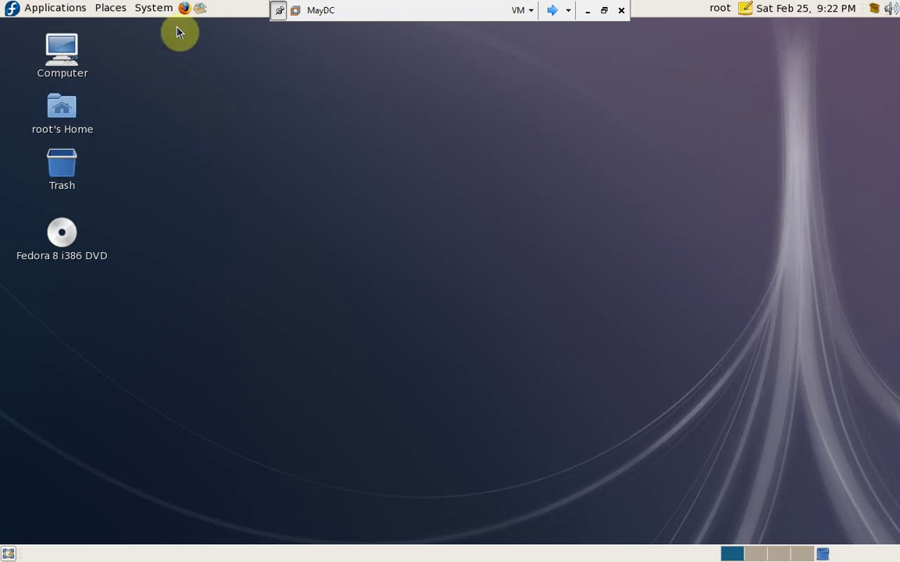
- Launch the Services configuration tool from System > Administration and maximize its window
click(148, 14)
mouse_move(161, 55)
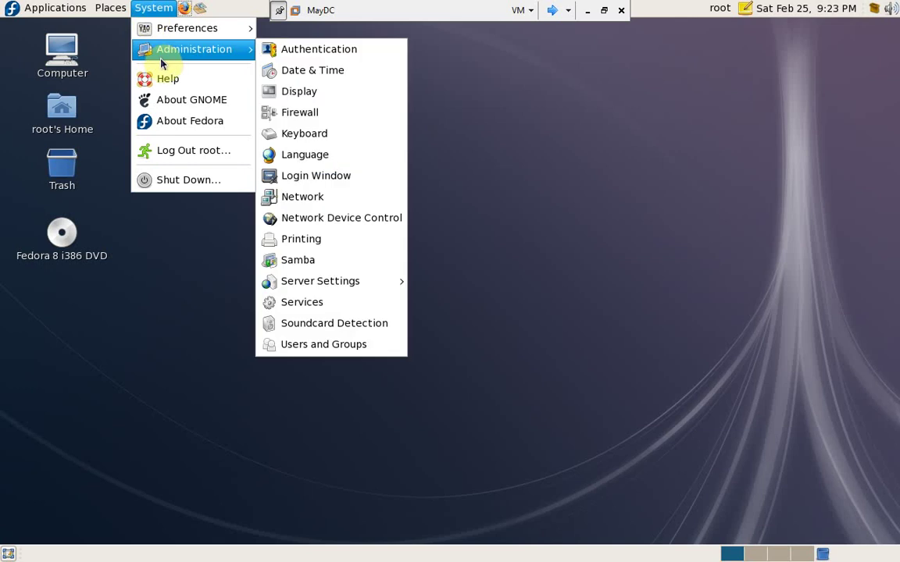
click(349, 311)
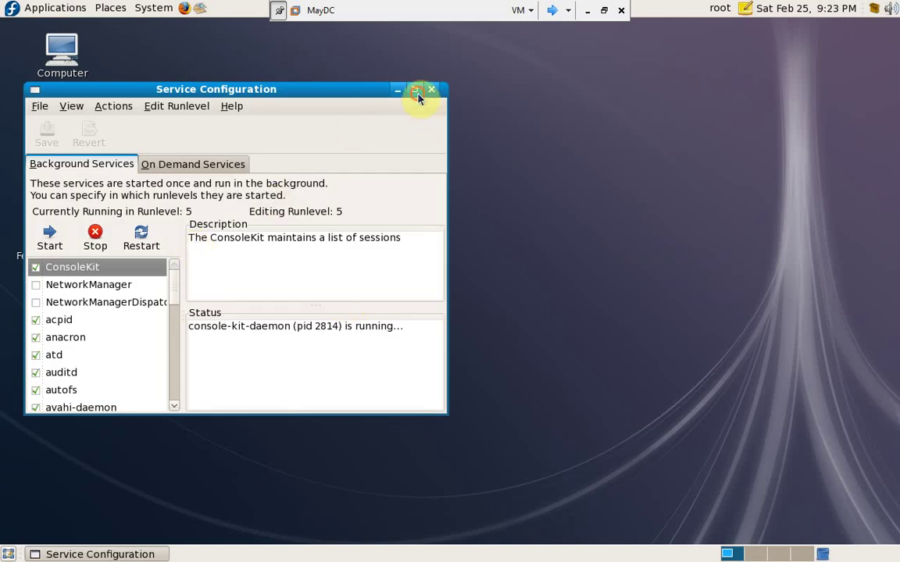
click(414, 89)
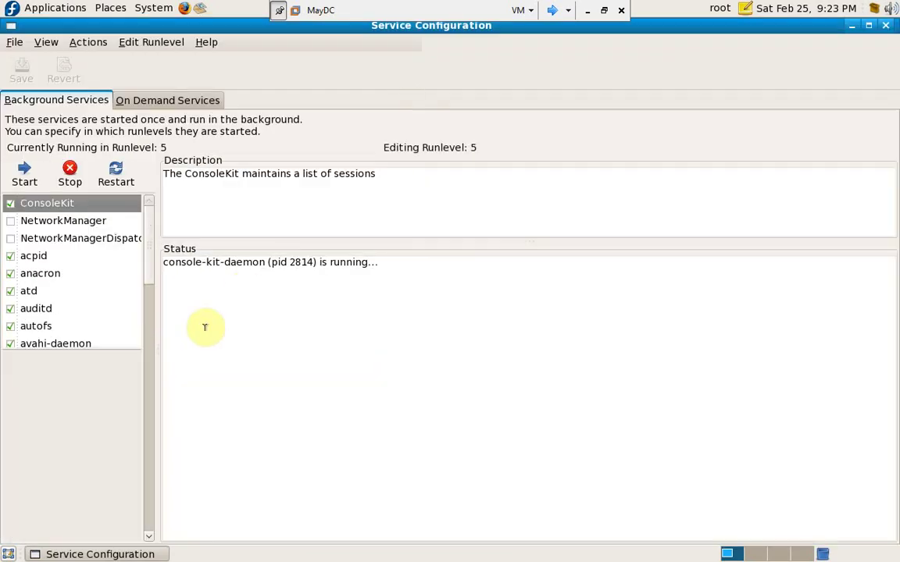
- Check the description and status of the nmb and winbind services, then close the Services tool
click(151, 424)
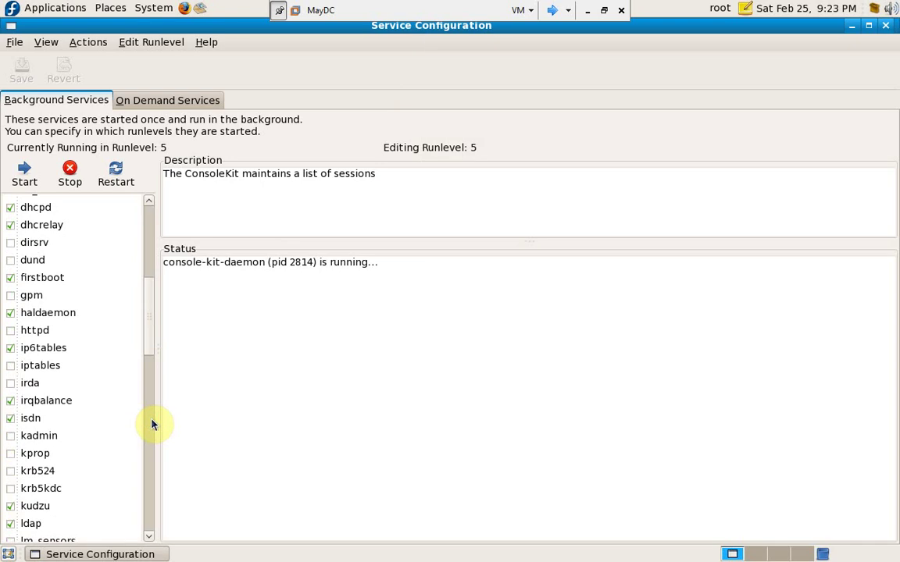
click(153, 424)
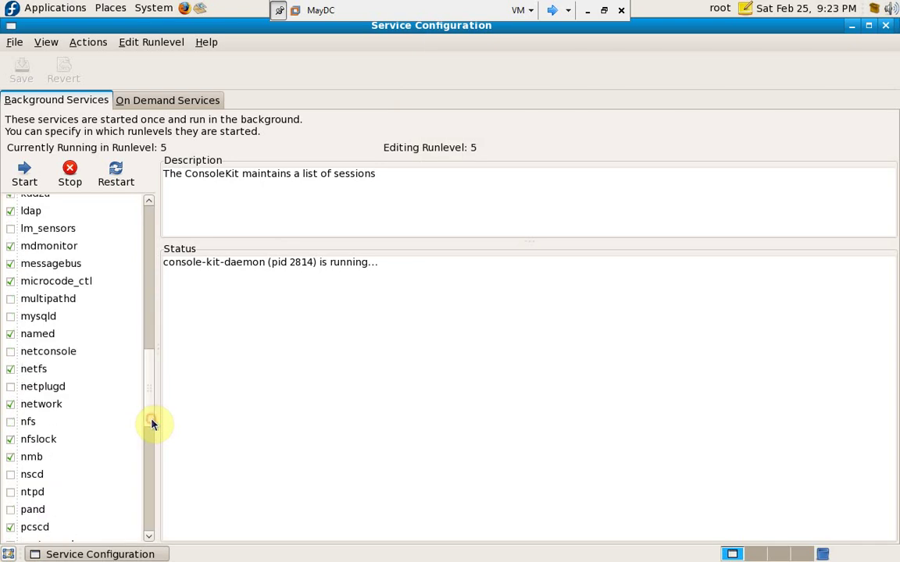
click(149, 466)
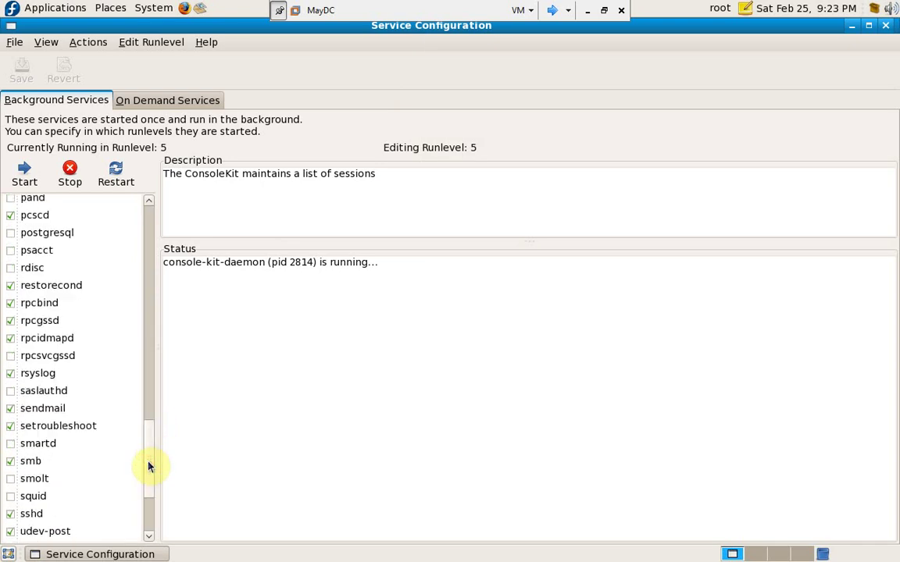
click(150, 261)
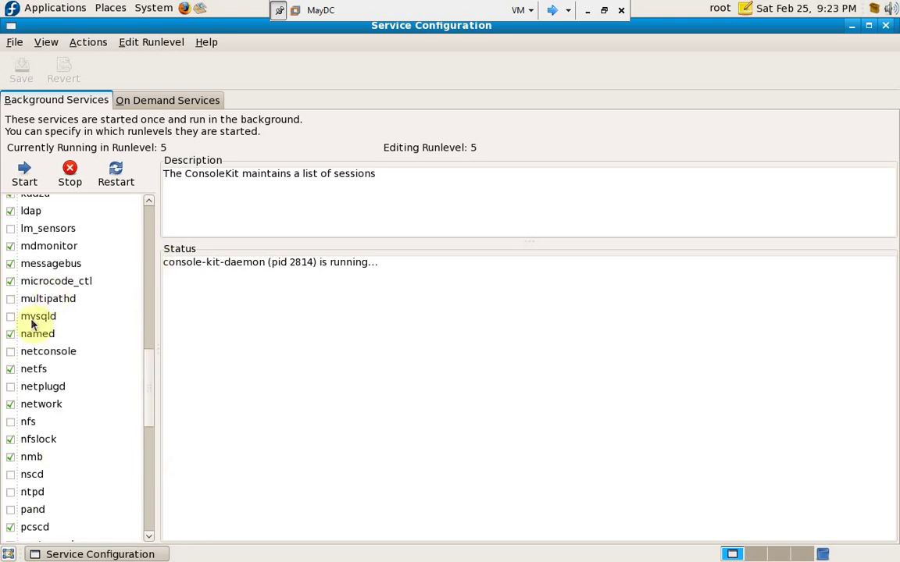
click(29, 457)
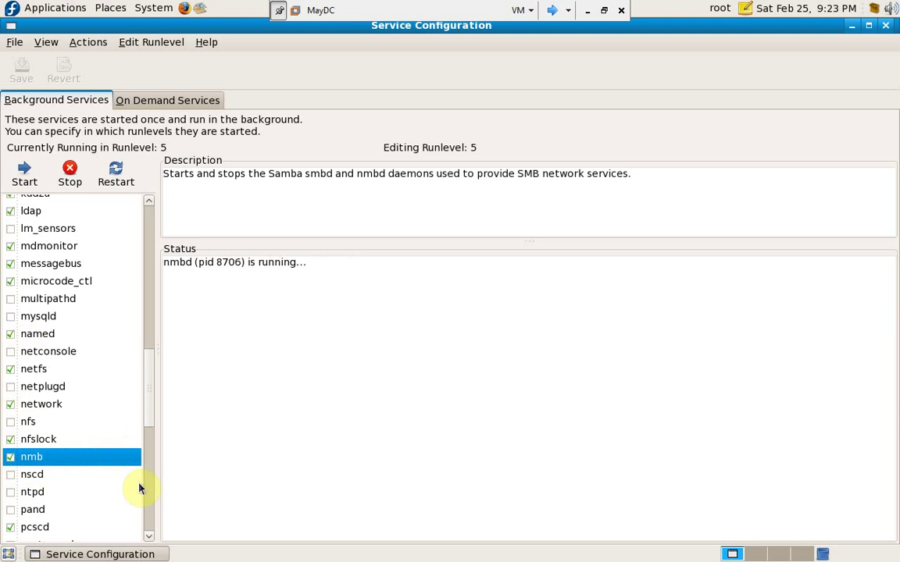
click(150, 501)
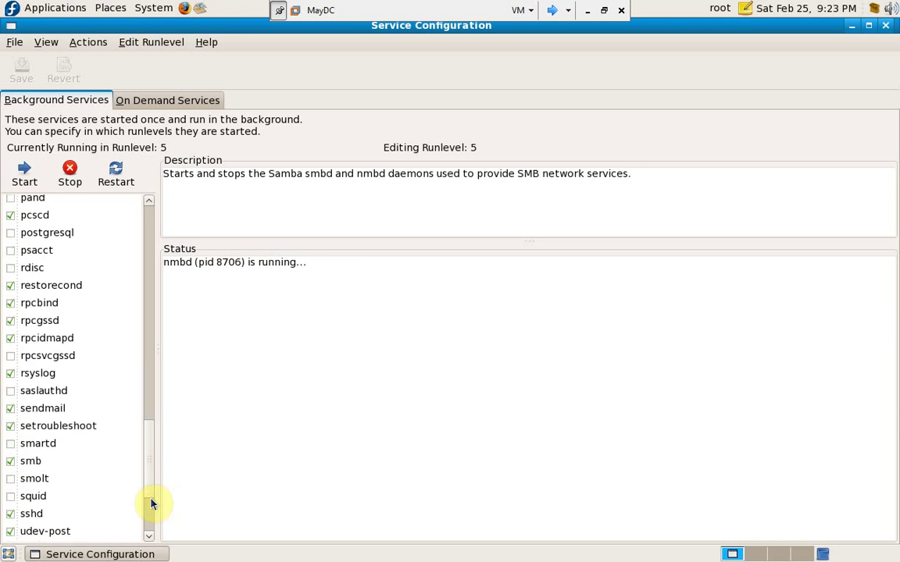
click(148, 502)
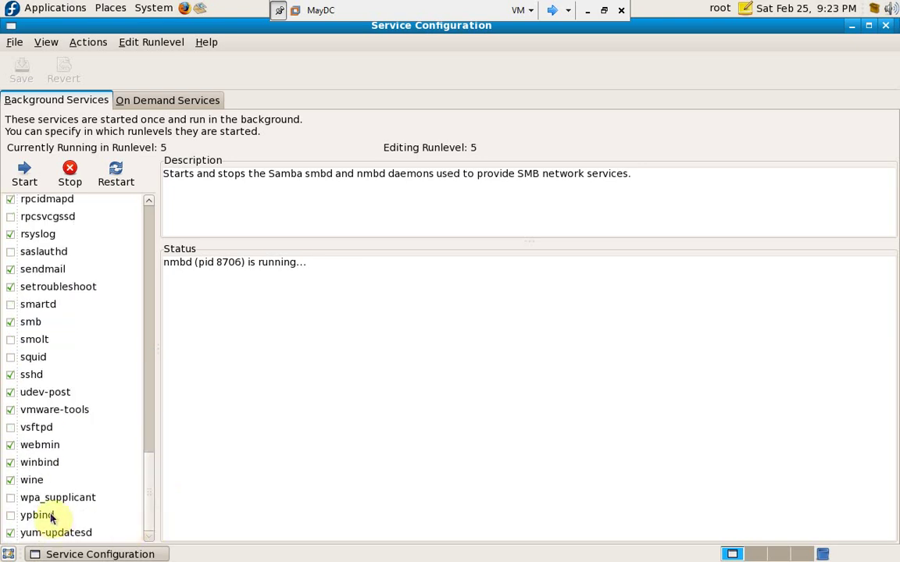
click(46, 465)
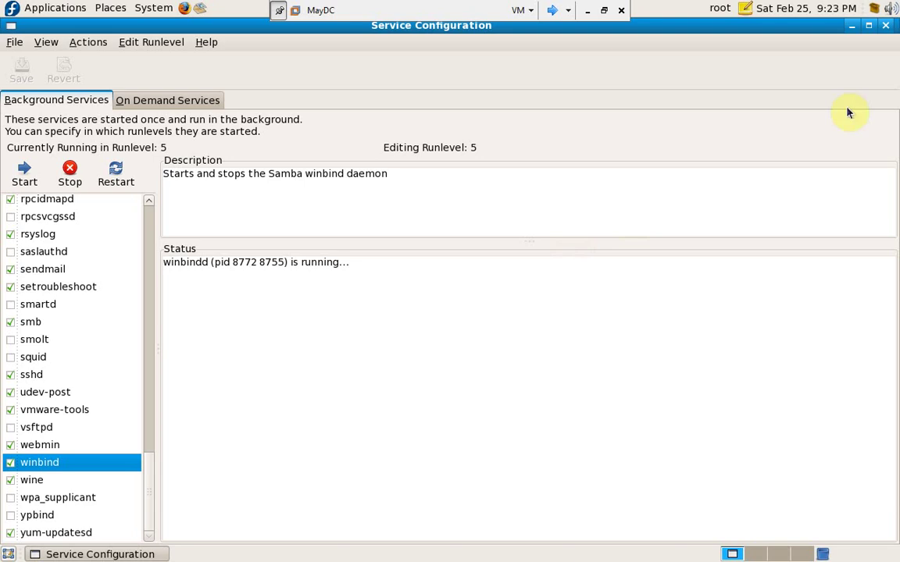
click(885, 25)
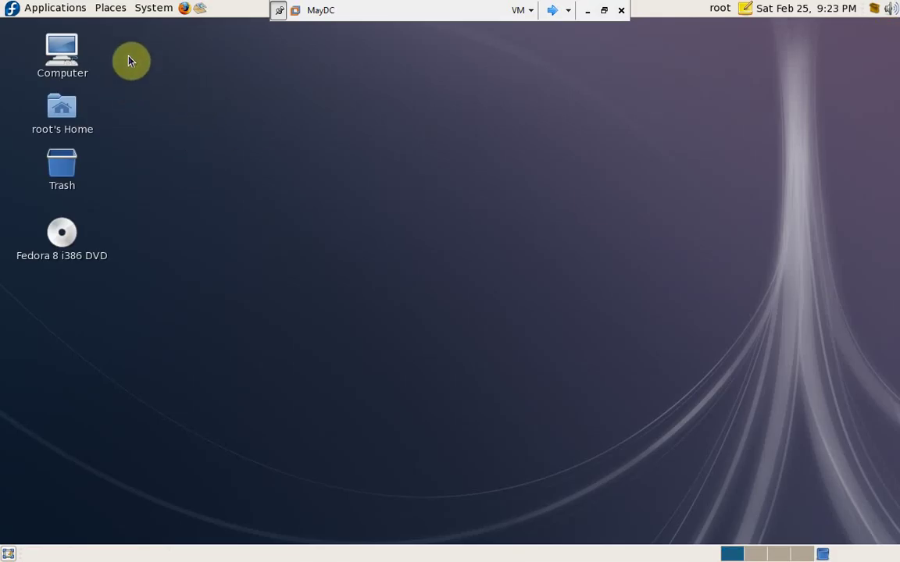
- Launch Samba Server Configuration from System > Administration > Samba
click(112, 9)
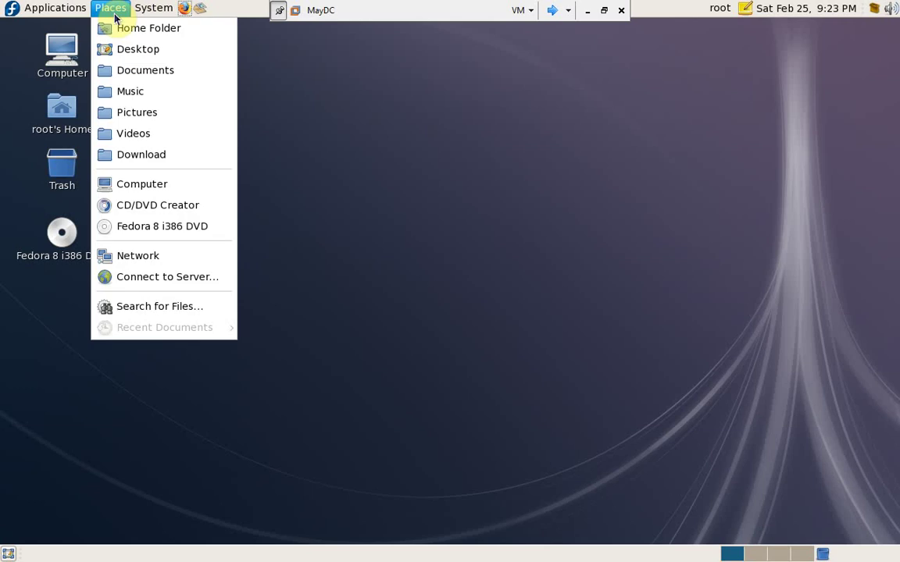
mouse_move(153, 8)
click(176, 45)
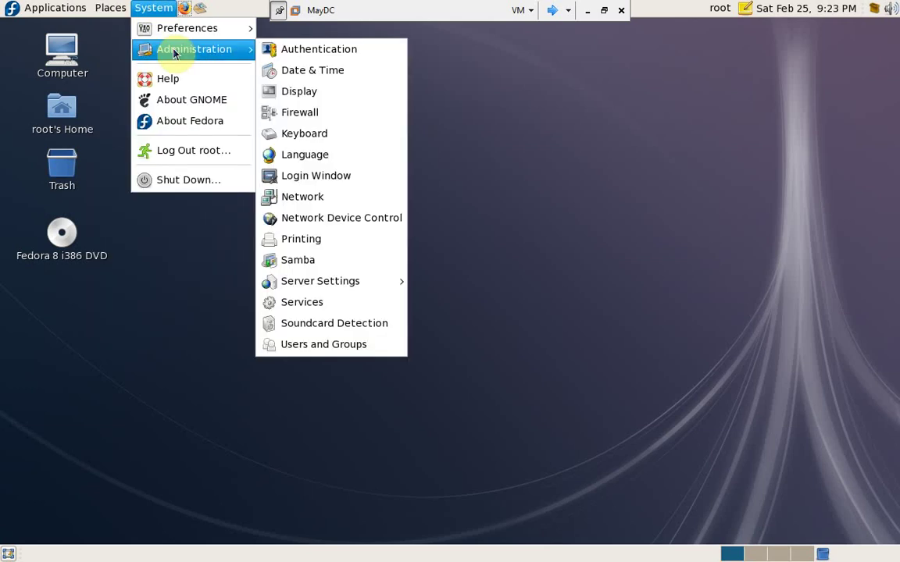
click(336, 260)
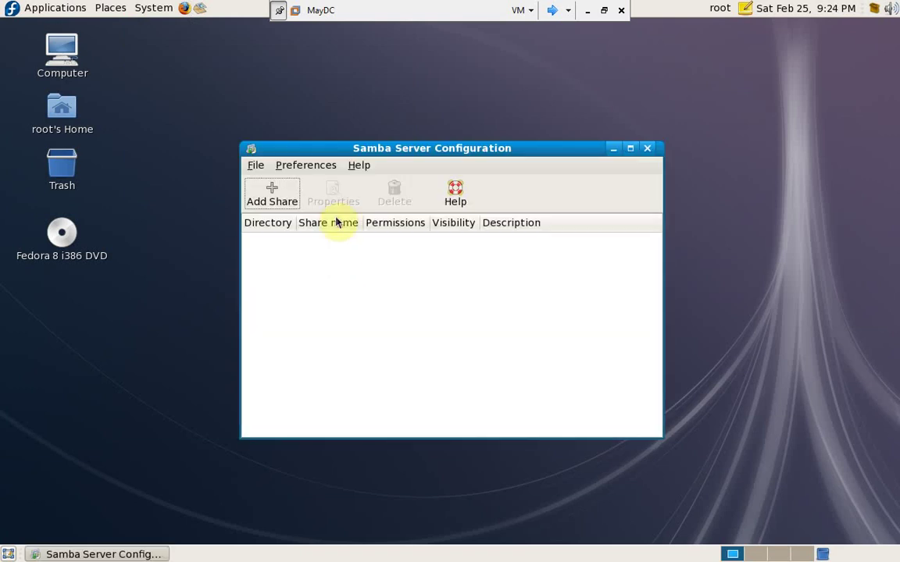
click(306, 167)
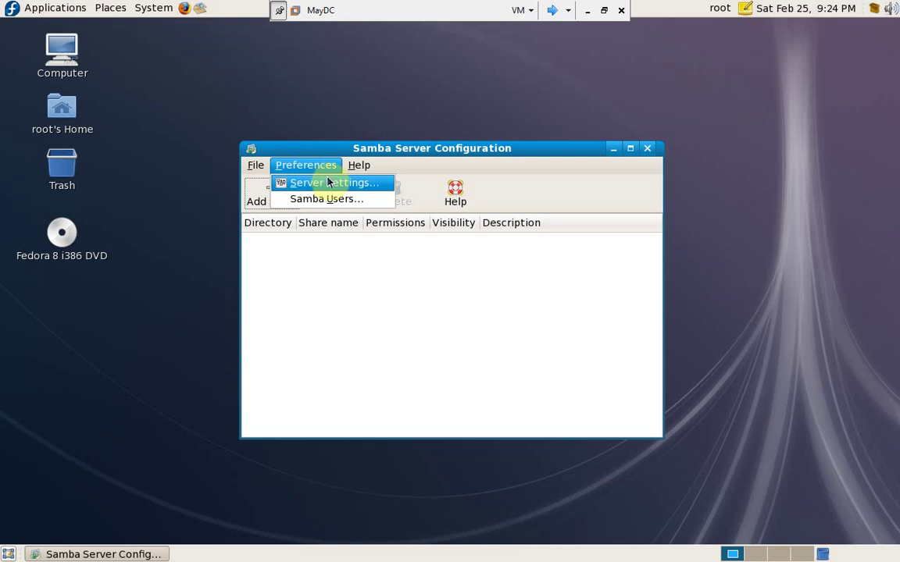
- In Server Settings, change workgroup mygroup to hce, set description 'Chia se du lieu', and save
click(328, 182)
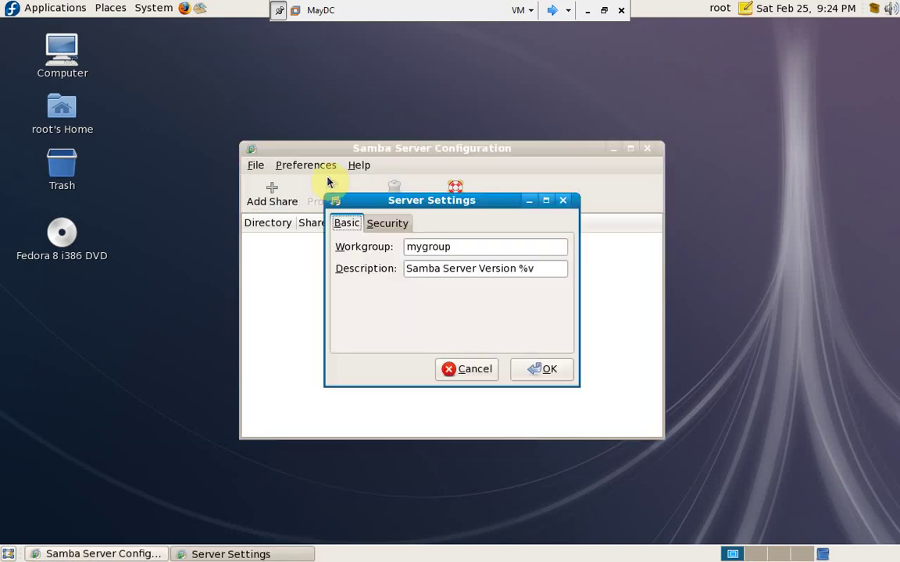
click(465, 248)
key(BackSpace)
key(BackSpace)
key(BackSpace)
key(BackSpace)
key(BackSpace)
key(BackSpace)
key(BackSpace)
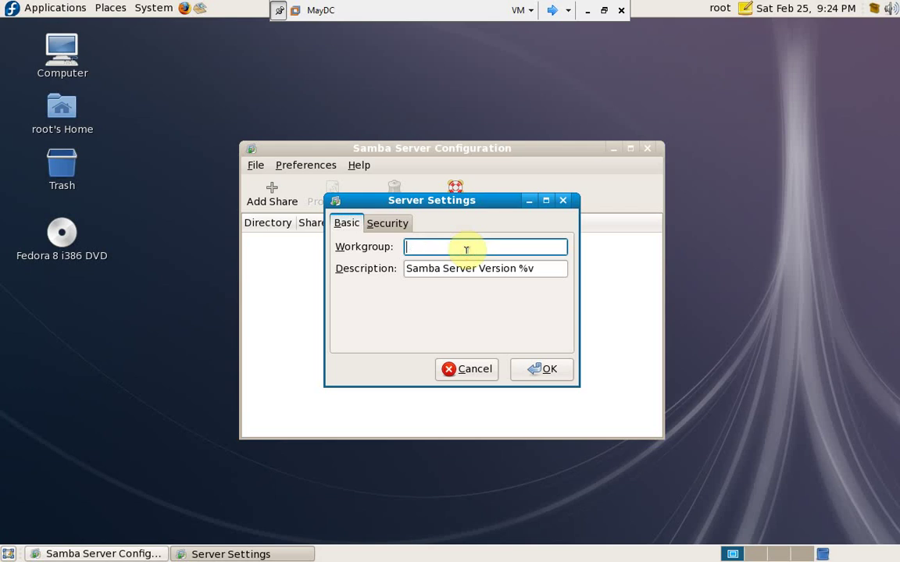
text(hce)
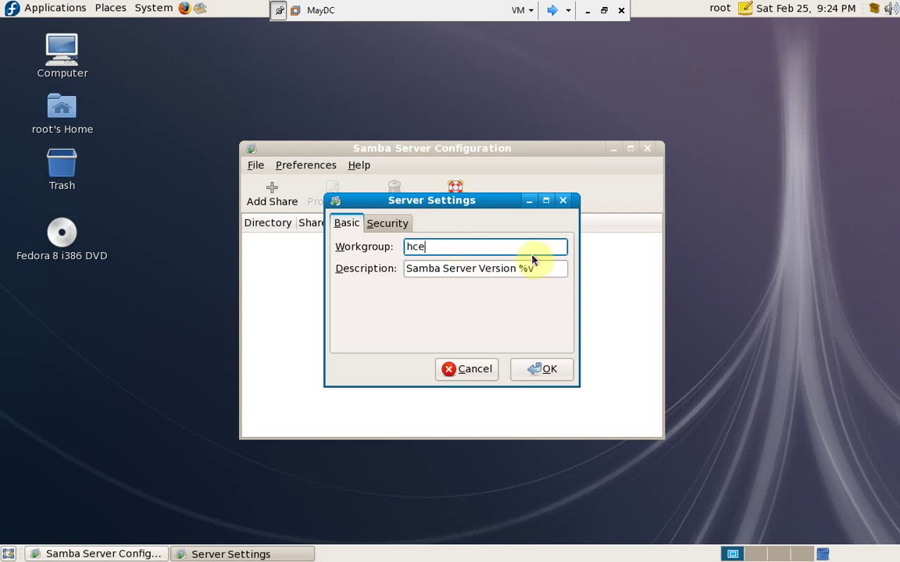
click(553, 268)
triple_click(553, 268)
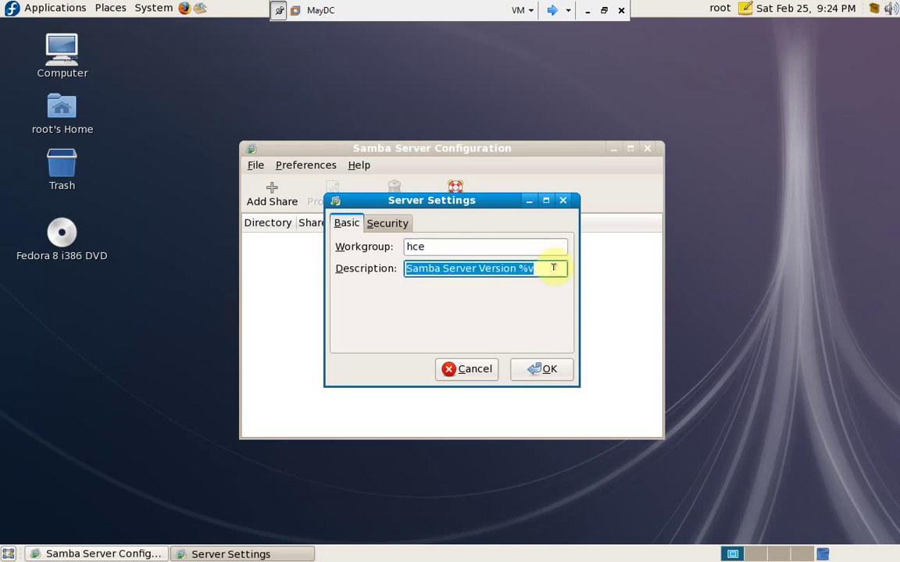
text(Chi)
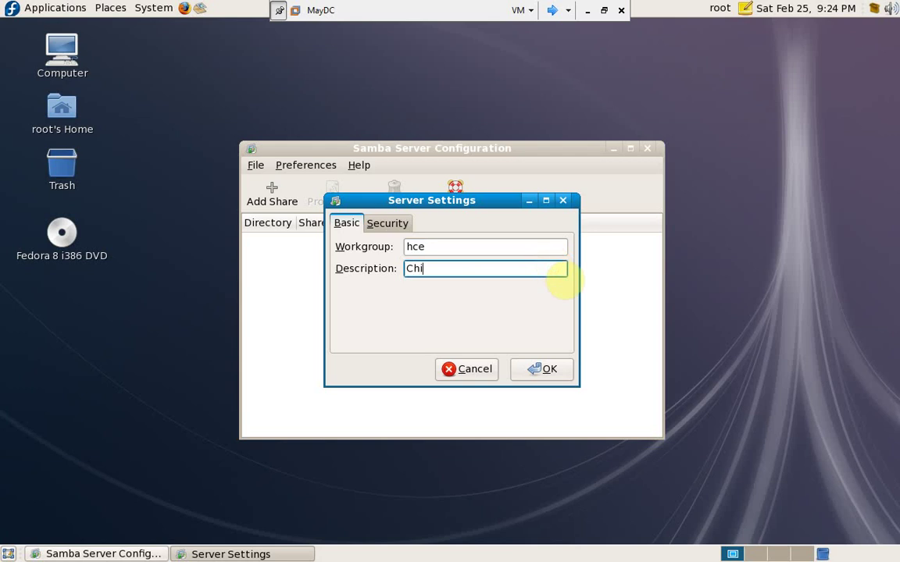
text(a se du lieu)
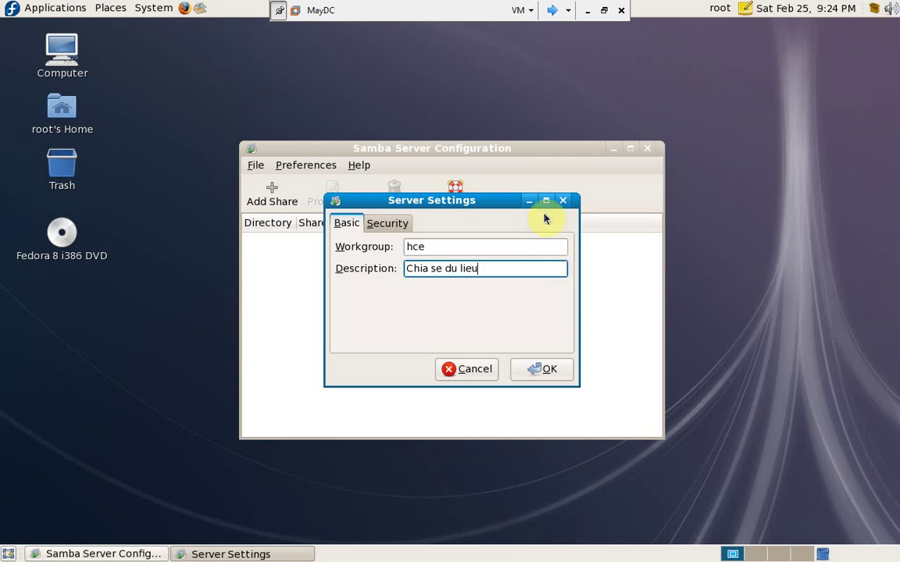
click(393, 232)
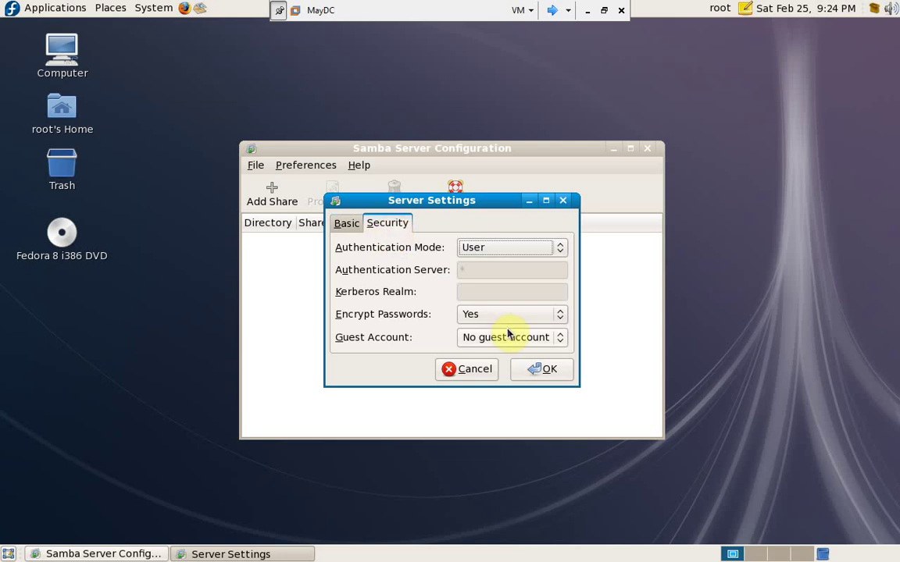
click(545, 372)
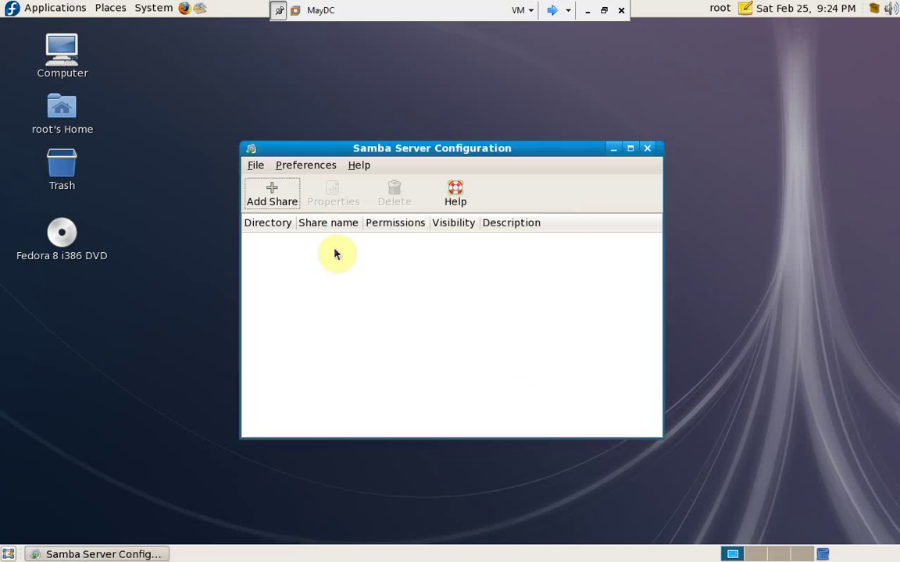
- Begin a new Samba user in the Samba Users list for Unix account user1
click(296, 165)
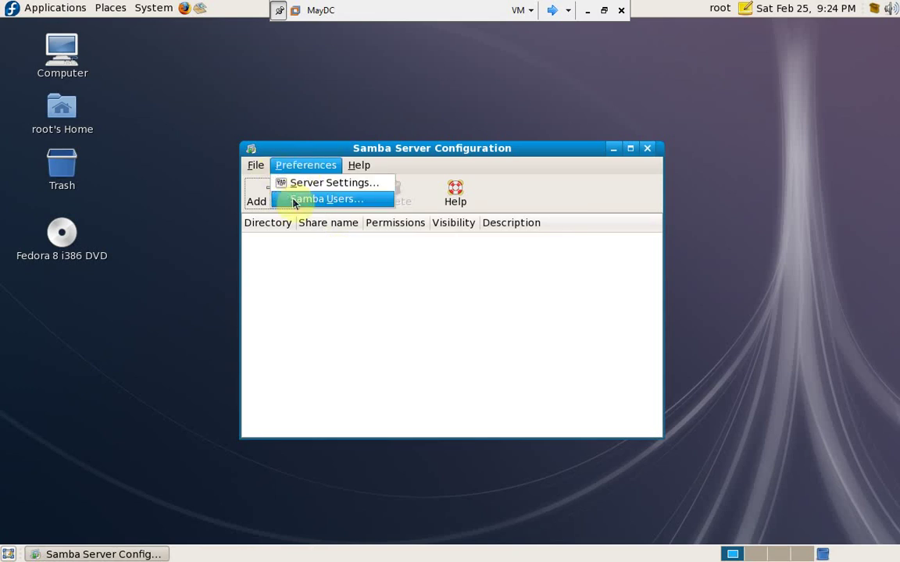
click(295, 201)
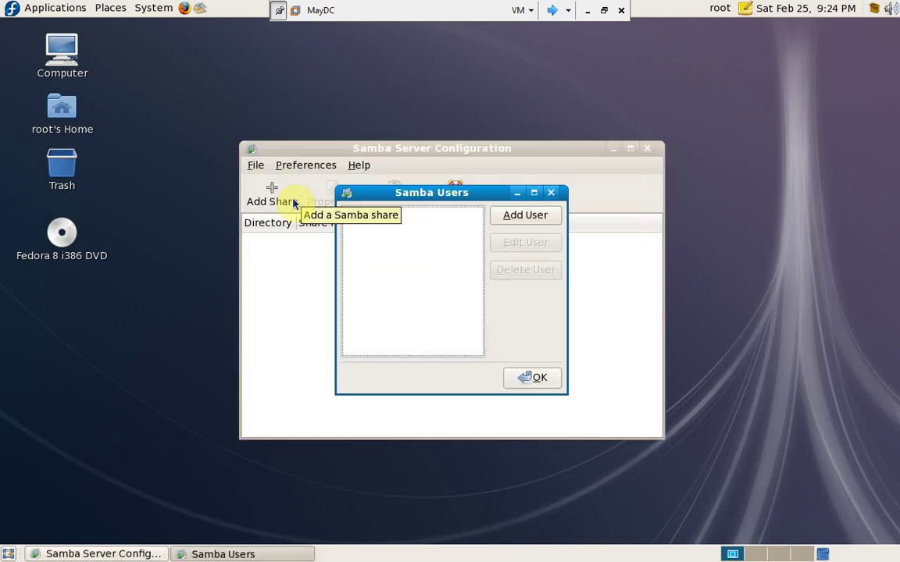
click(500, 221)
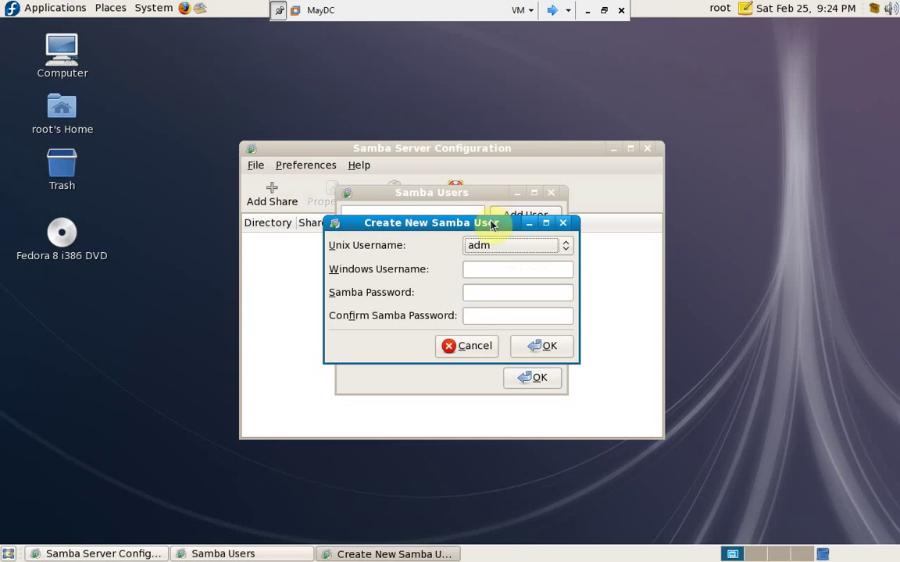
click(531, 248)
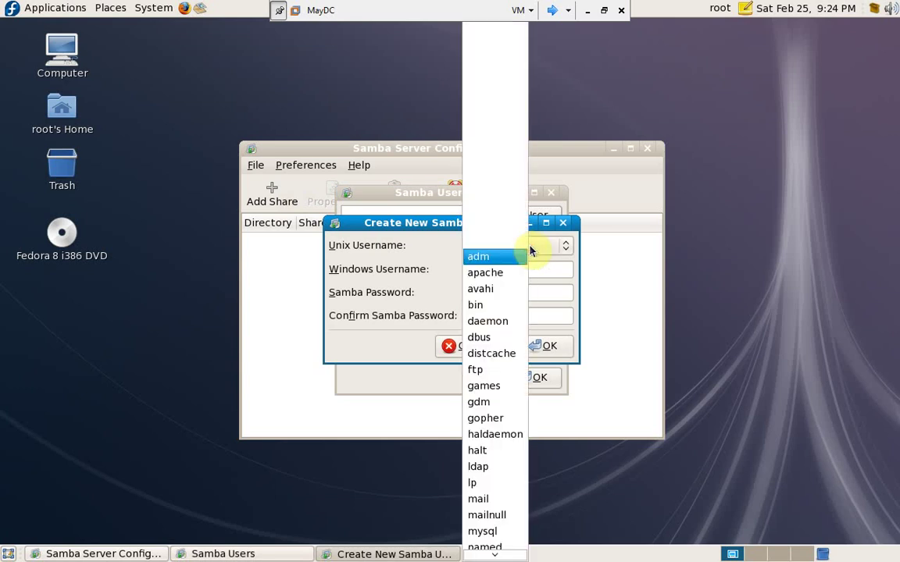
mouse_move(494, 554)
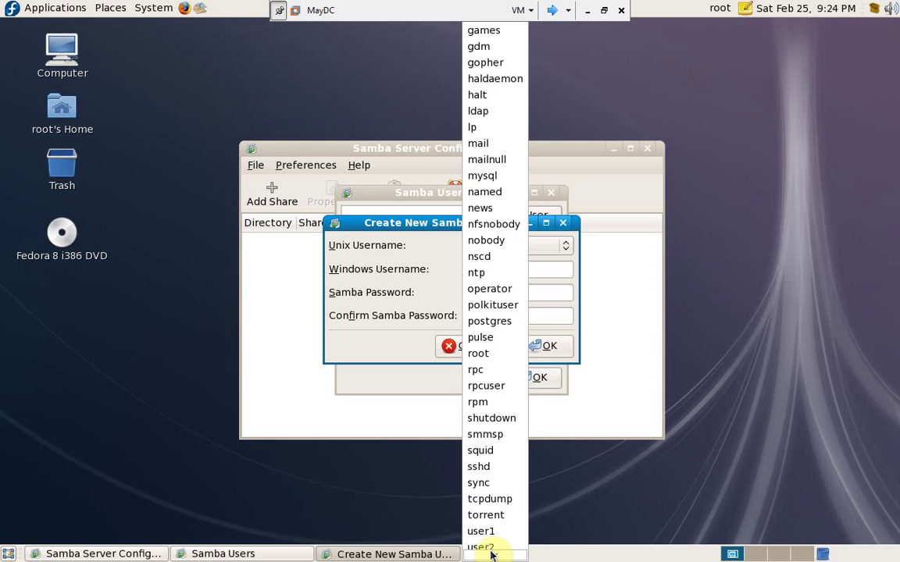
click(504, 478)
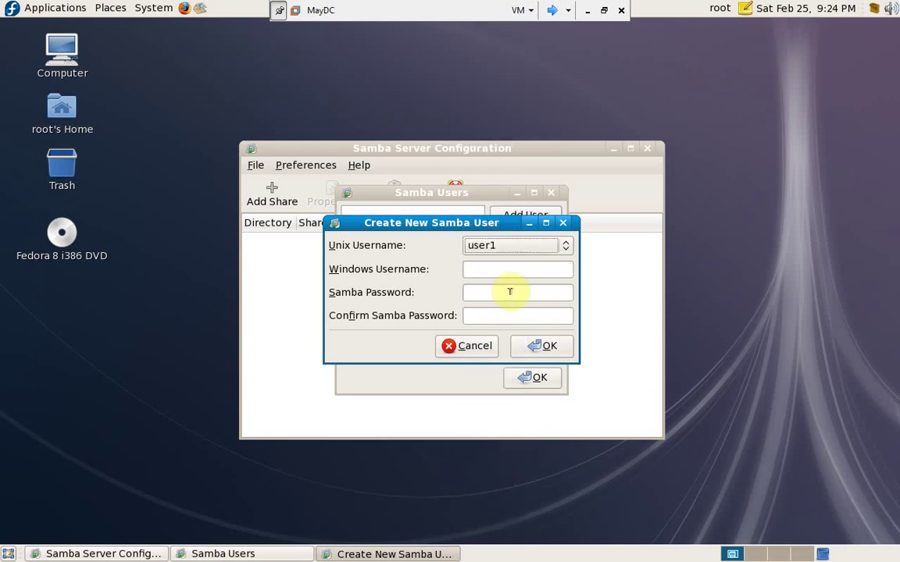
- Give user1 Windows username user1, enter and confirm its Samba password, and save
click(527, 264)
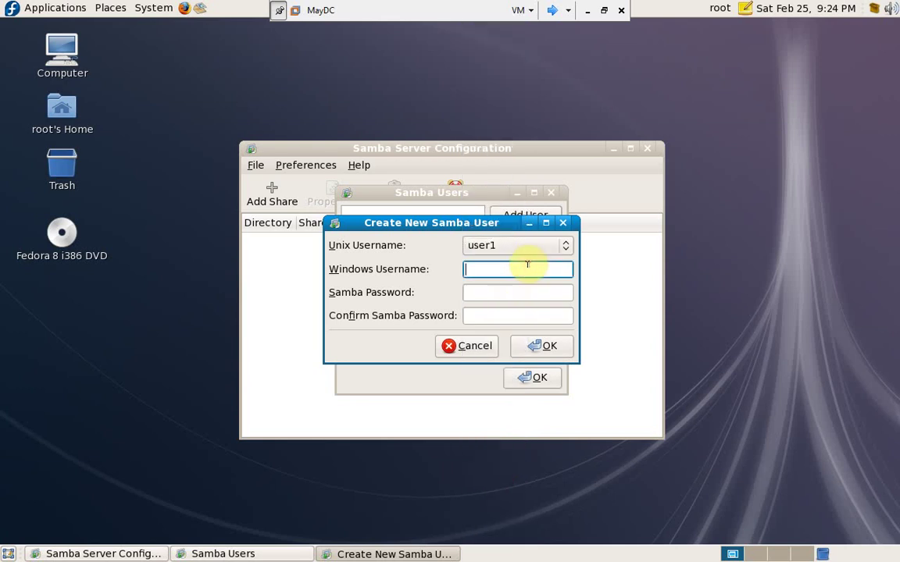
text(user1)
key(Tab)
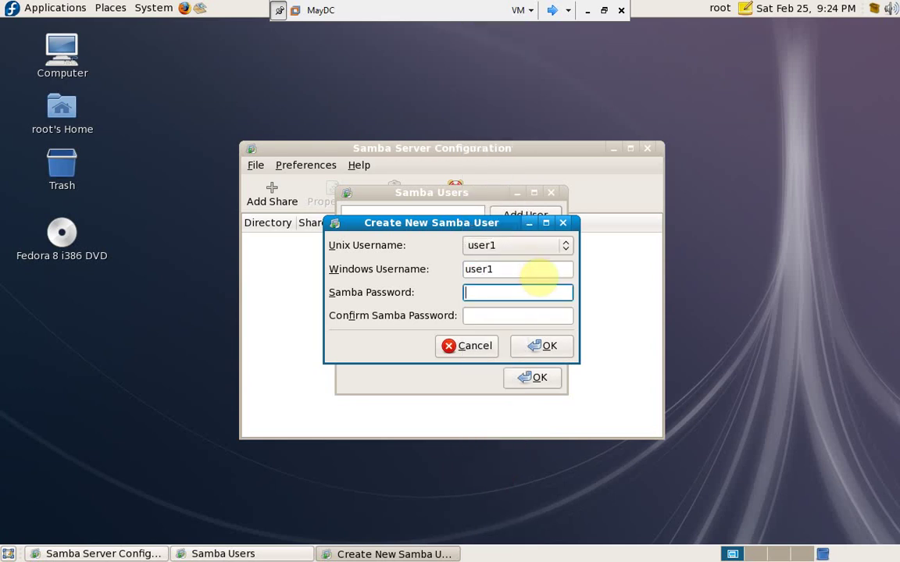
text(redhat123)
key(Tab)
text(redhat123)
click(545, 349)
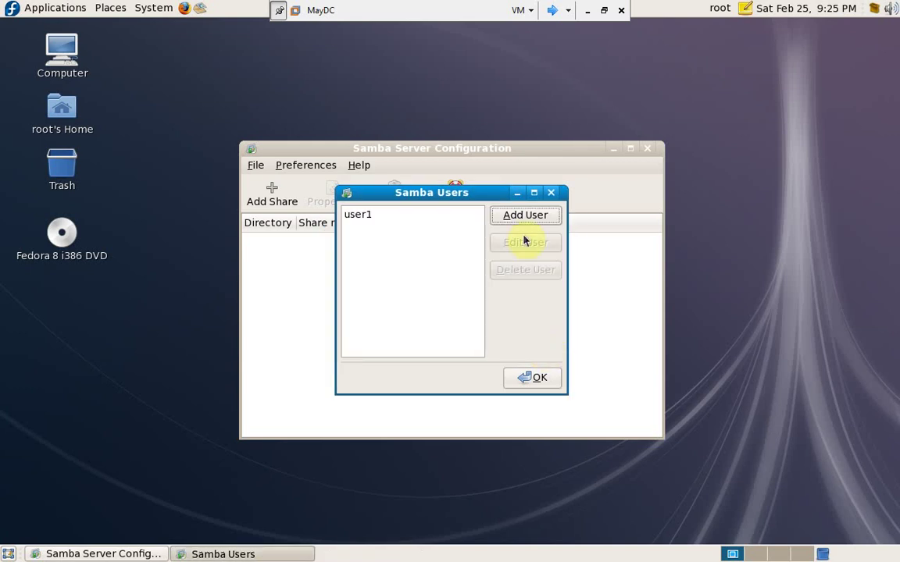
- Add Unix account user2 with Windows username user2 and a confirmed password, then close Samba Users
click(529, 218)
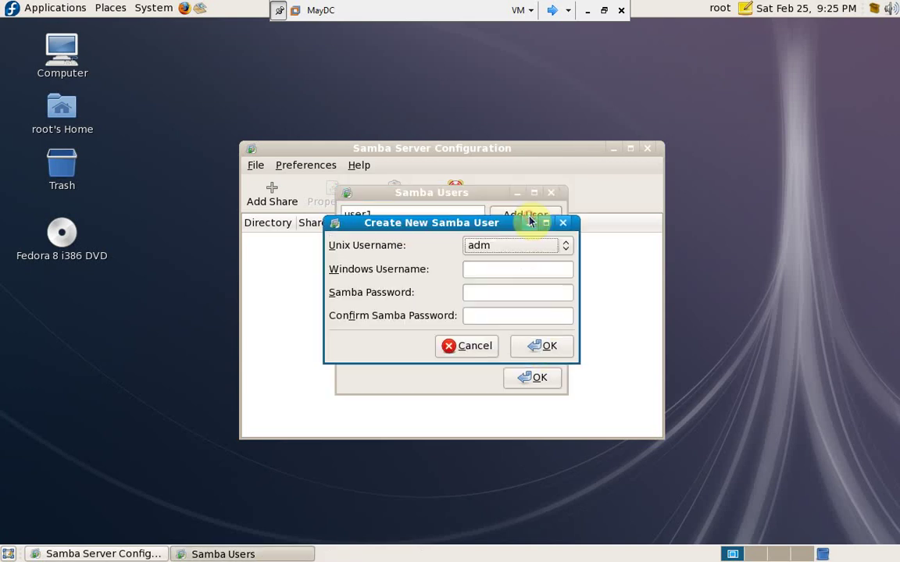
click(564, 248)
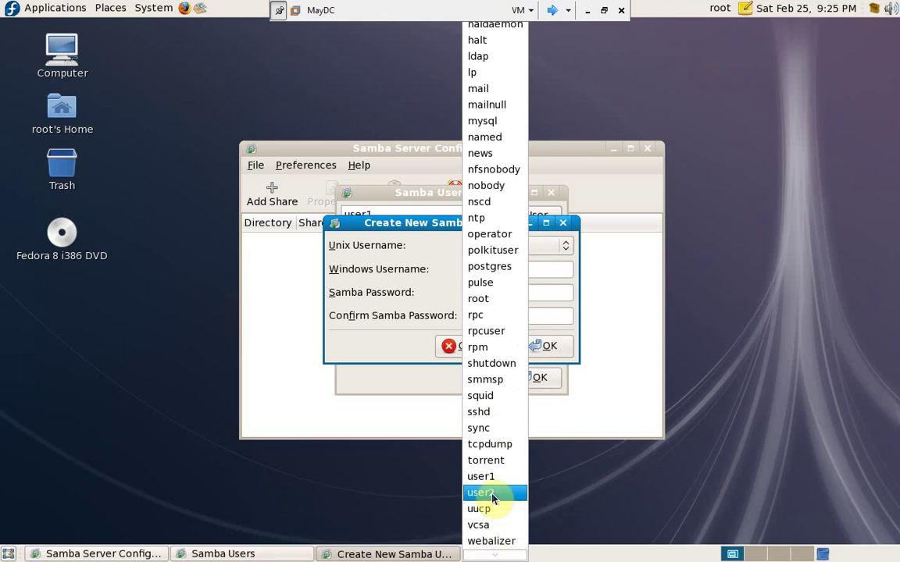
click(491, 494)
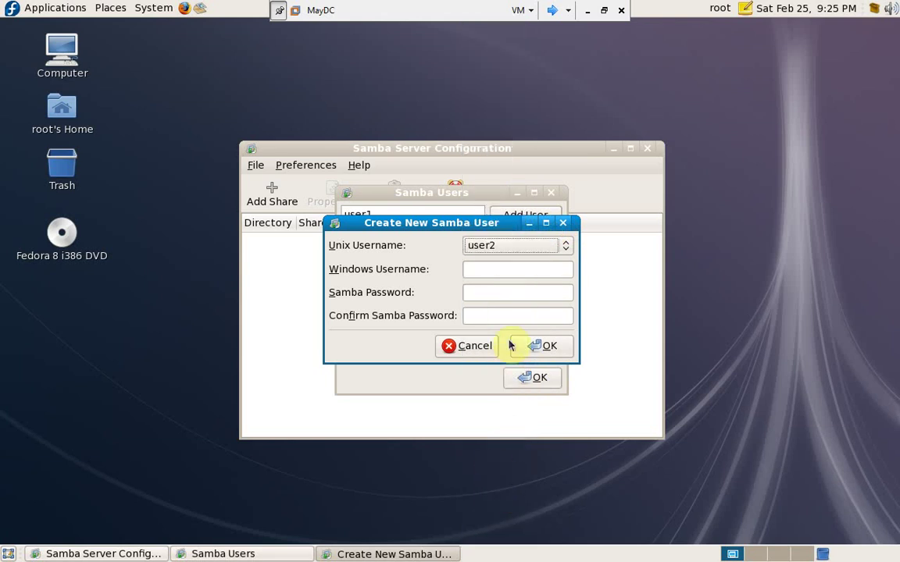
click(545, 265)
text(user2)
key(Tab)
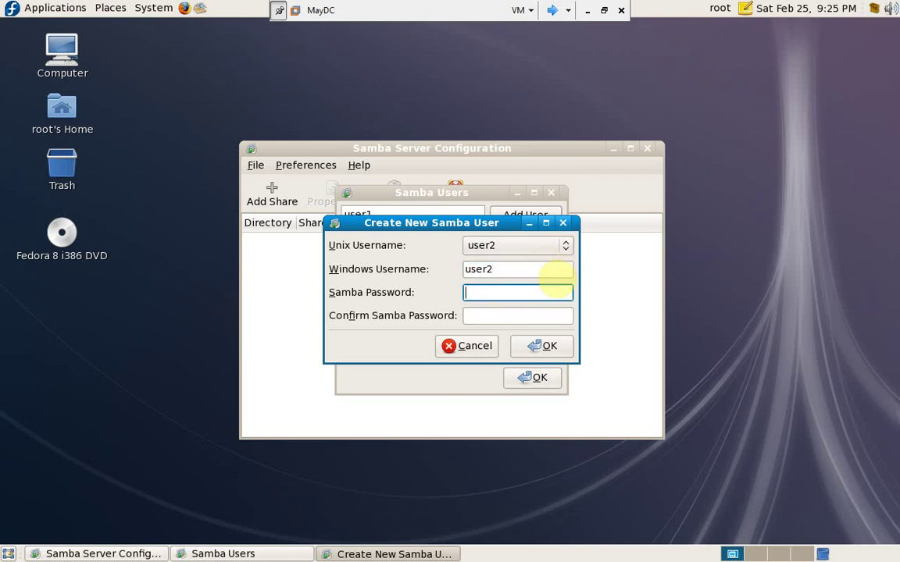
text(*********)
key(Tab)
text(*********)
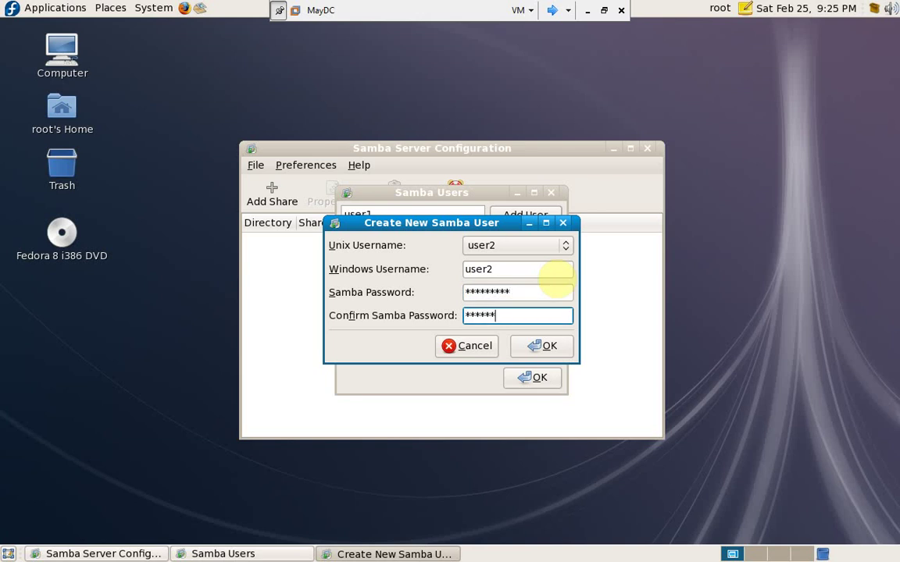
click(546, 346)
click(539, 377)
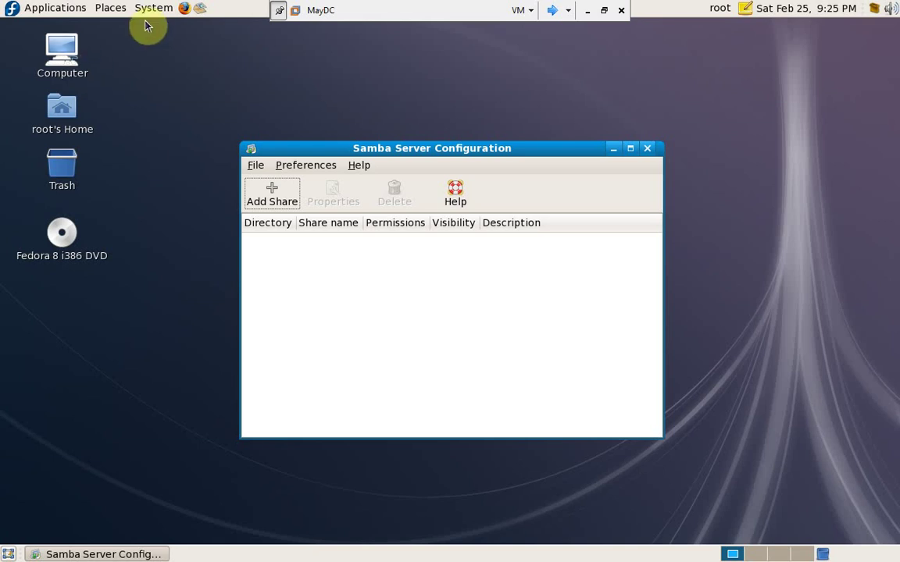
- Launch the File Browser maximized and browse to the File System root
click(55, 9)
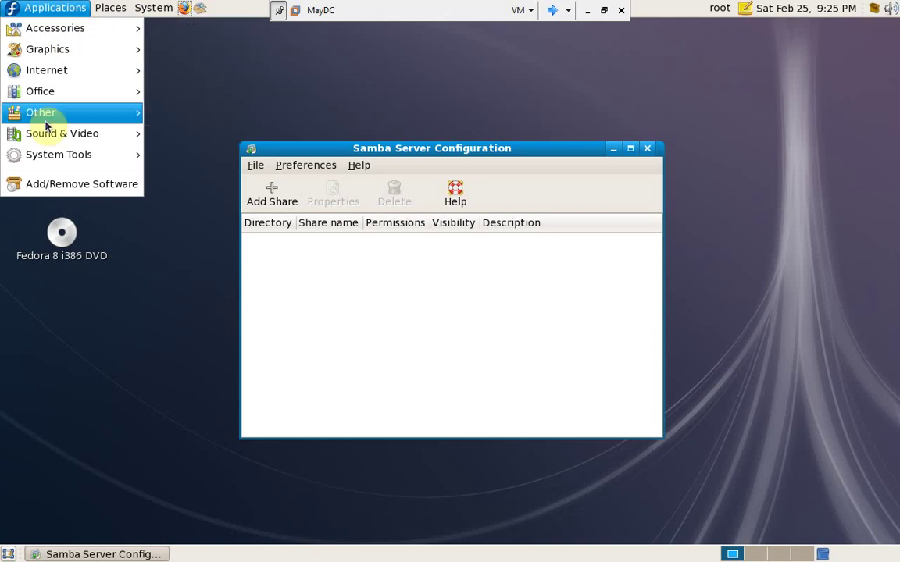
mouse_move(110, 164)
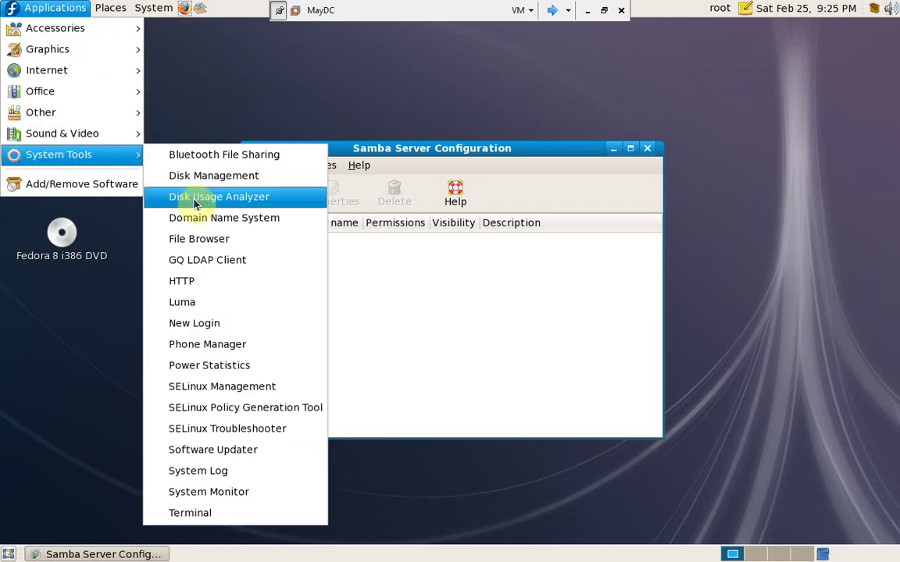
click(195, 240)
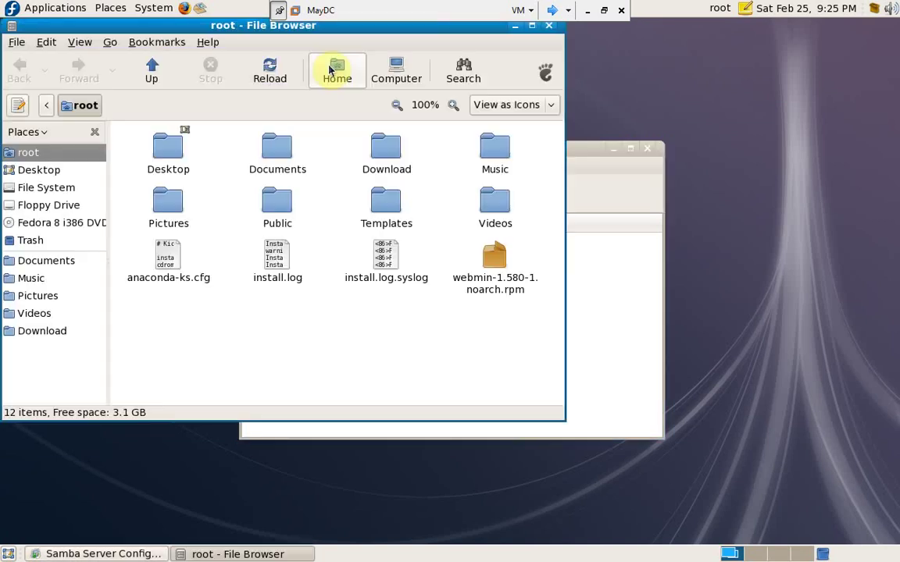
double_click(273, 24)
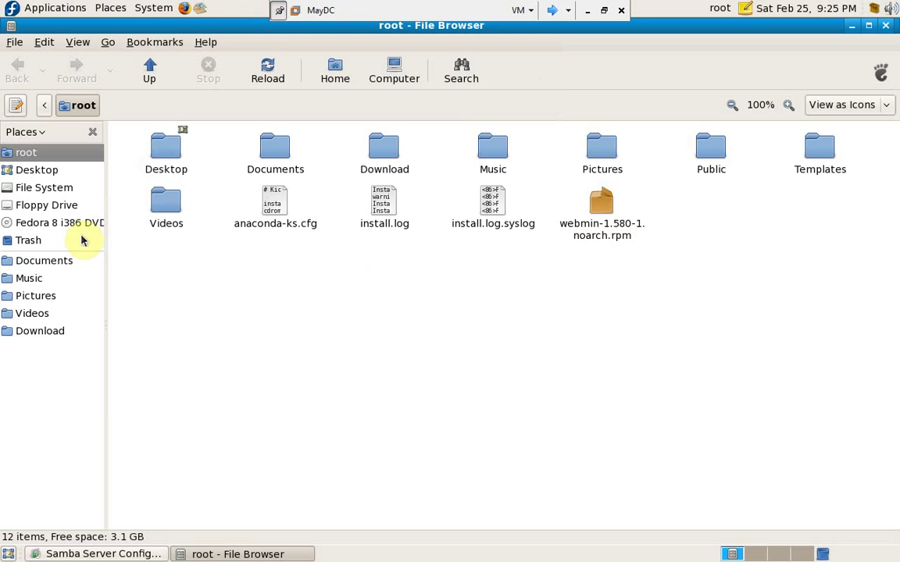
click(39, 188)
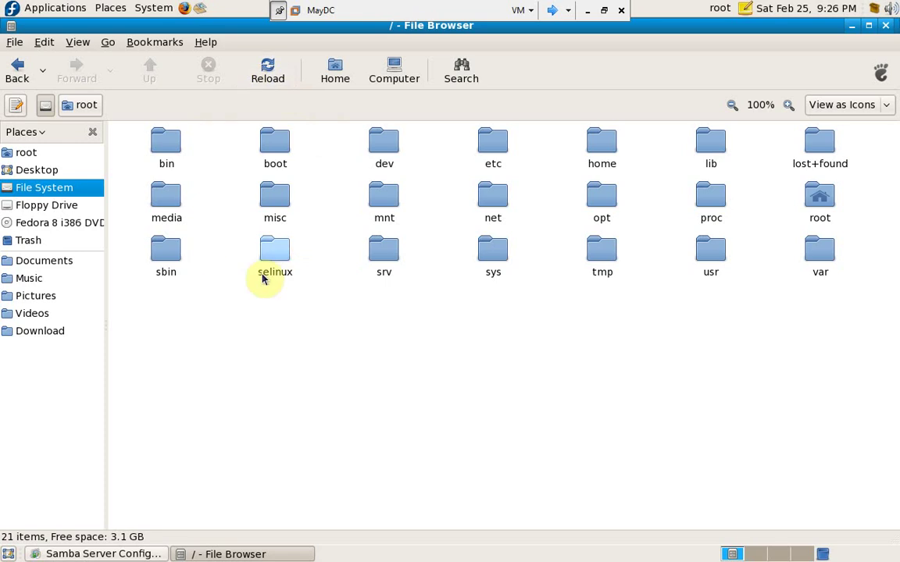
- Create a new folder named chiase at the filesystem root
right_click(267, 400)
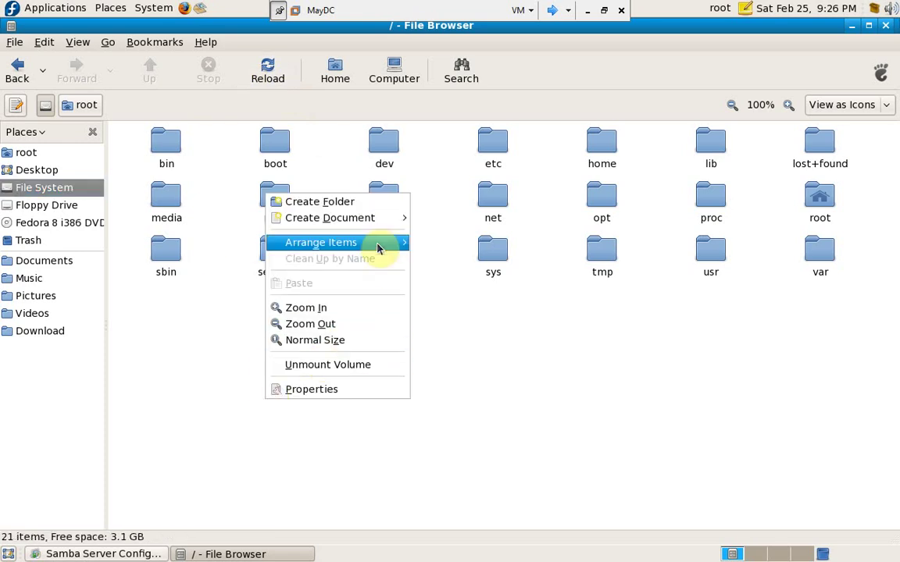
click(389, 205)
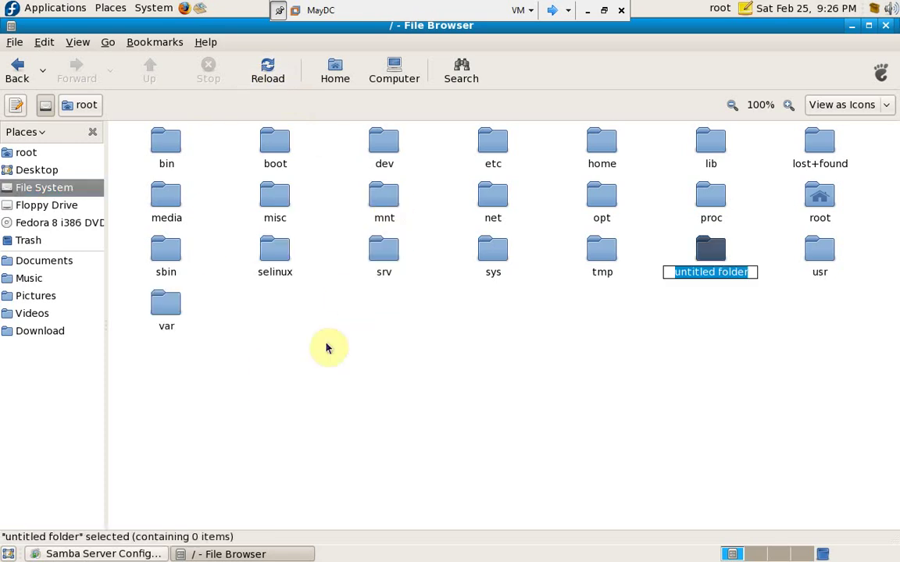
text(chiase)
key(Return)
key(Return)
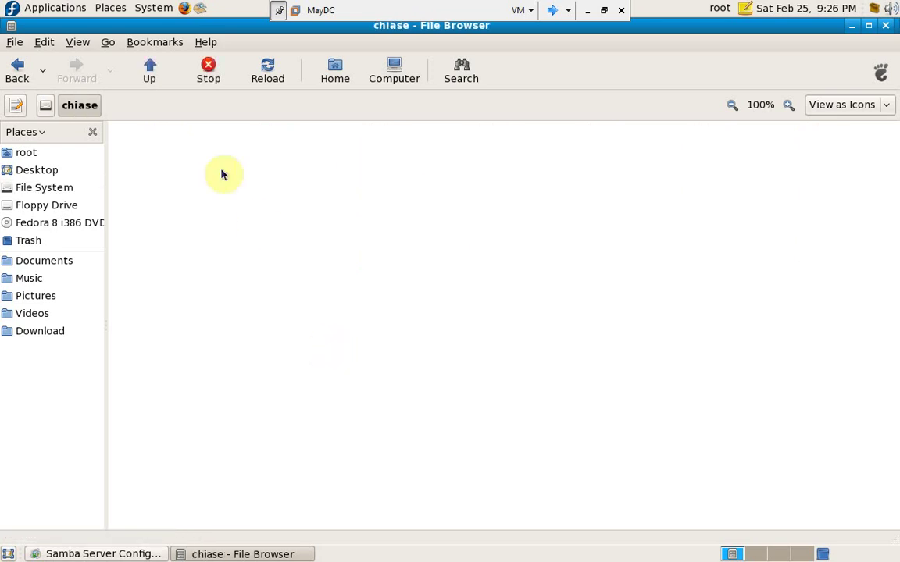
- Create three subfolders inside chiase: chung, hanhchinh and ketoan
right_click(213, 181)
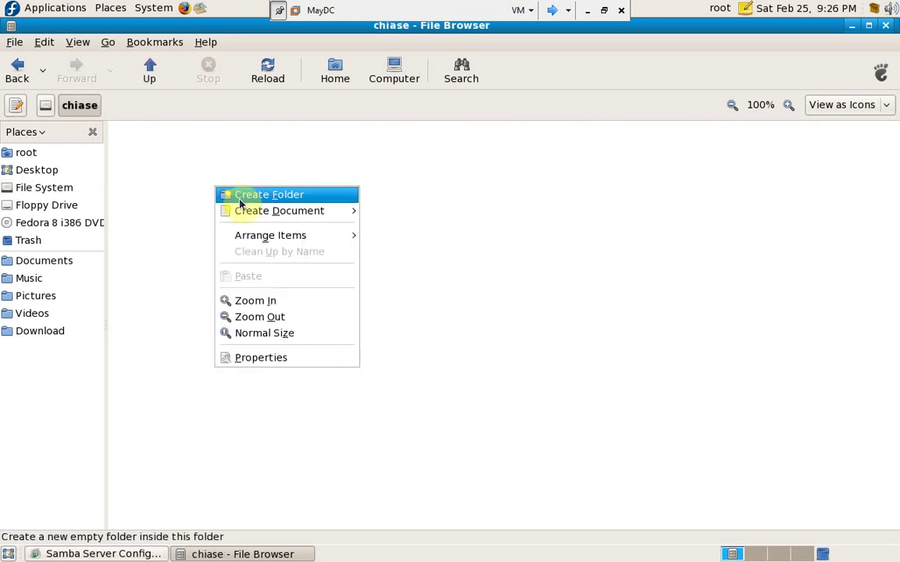
click(234, 195)
text(chung)
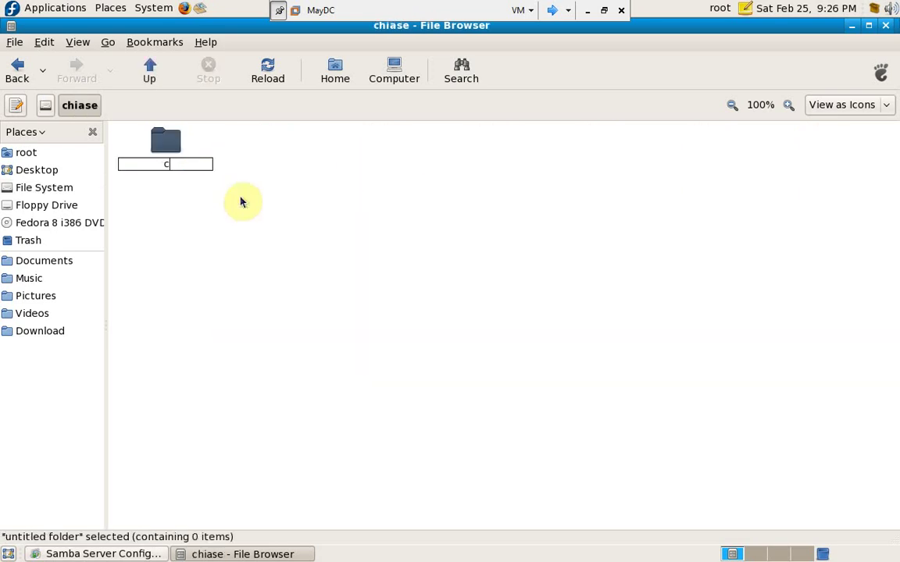
key(Return)
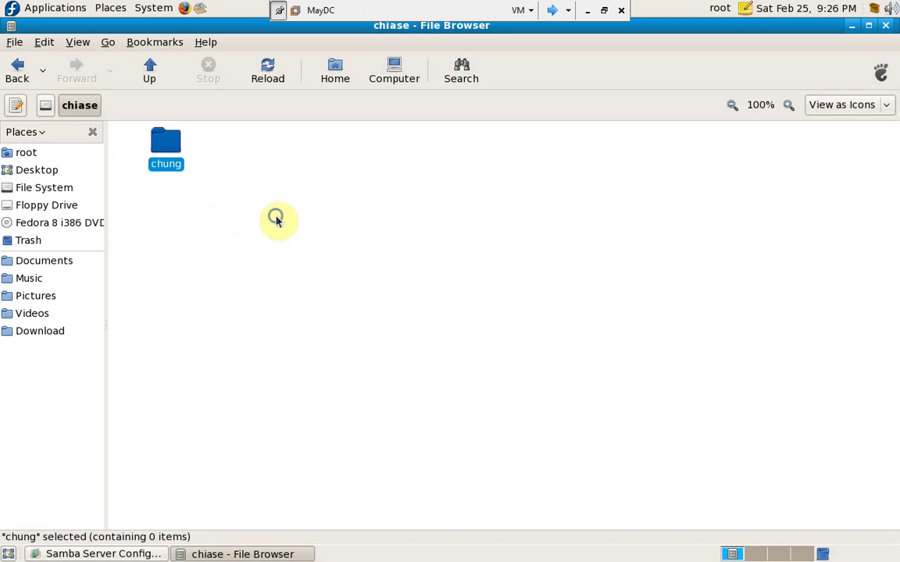
right_click(277, 217)
key(Escape)
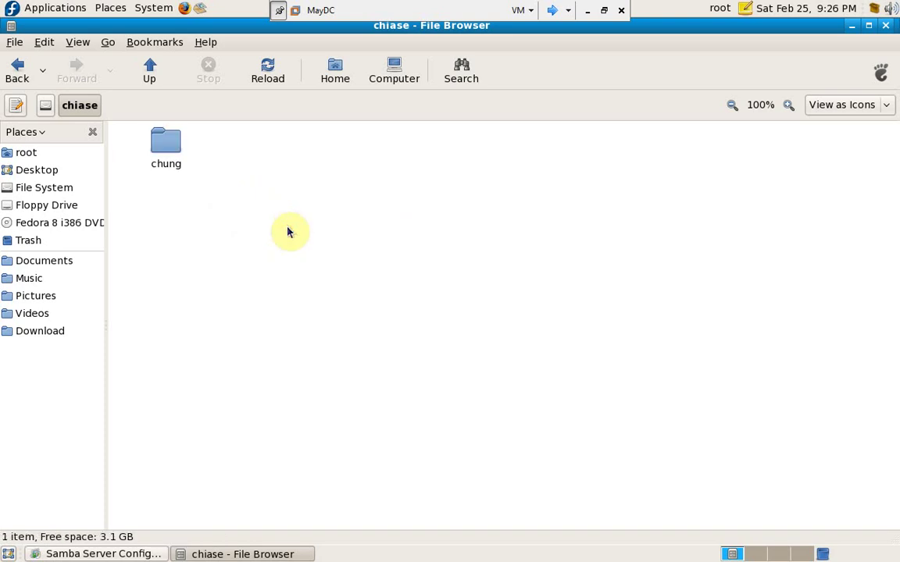
key(ctrl+shift+n)
text(hanhchinh)
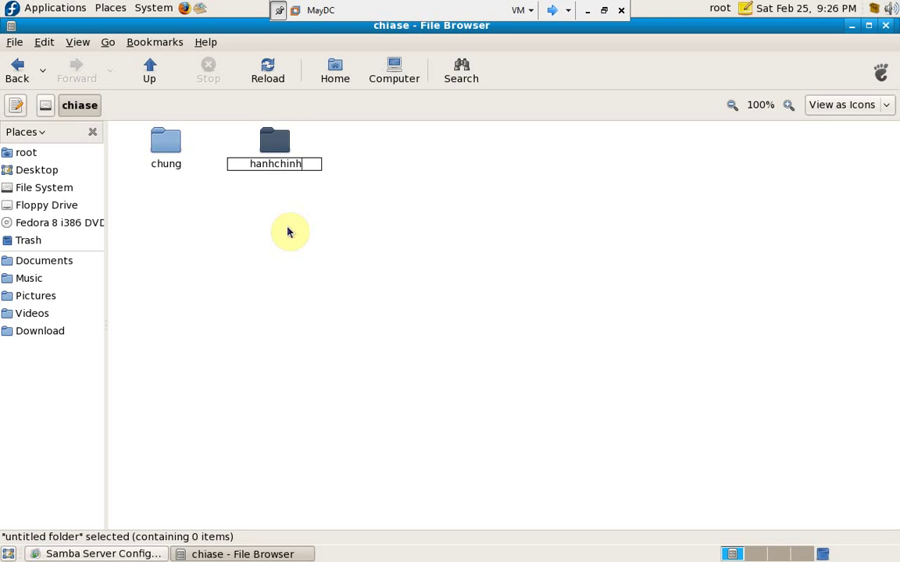
key(Return)
right_click(343, 265)
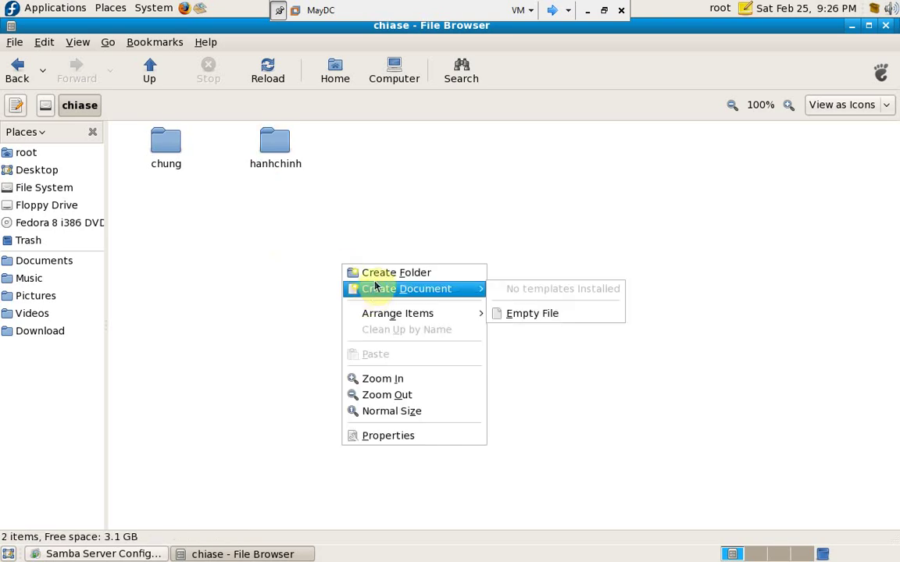
click(375, 273)
text(ketoan)
key(Return)
click(275, 139)
- In hanhchinh's Properties, set the folder's group to hanhchinh
right_click(275, 139)
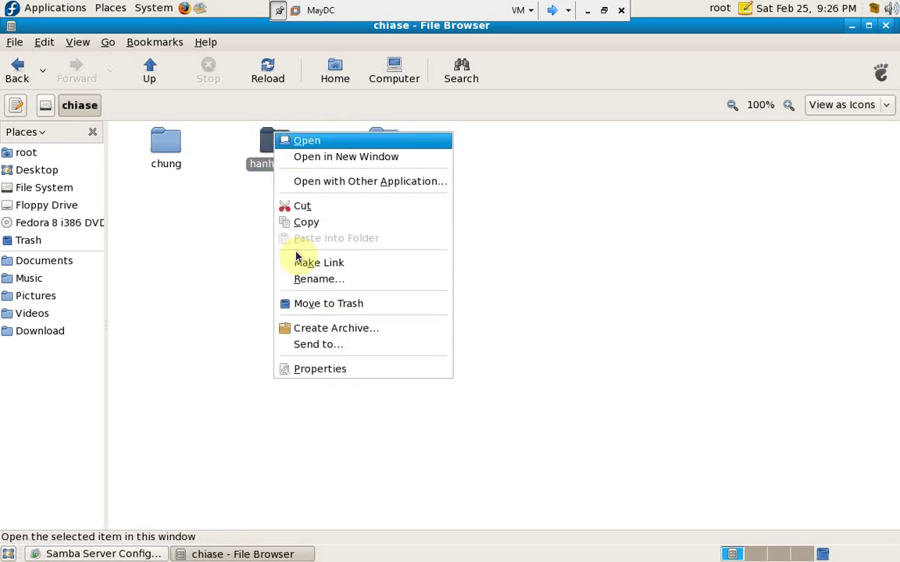
click(315, 372)
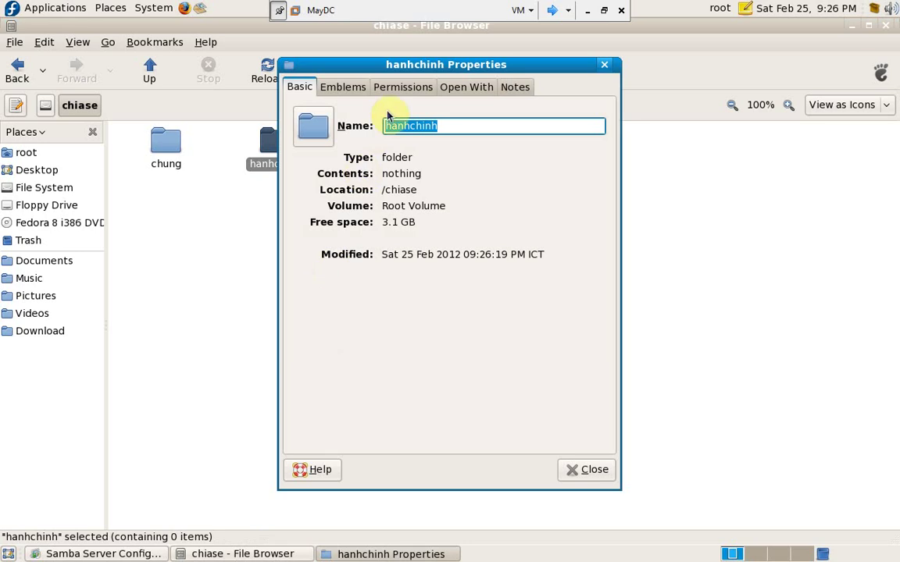
click(396, 88)
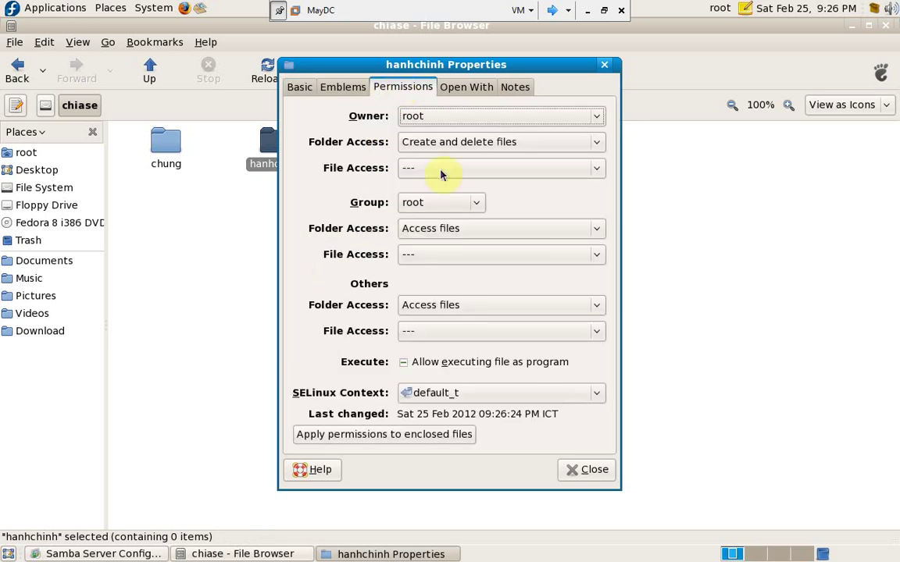
click(471, 204)
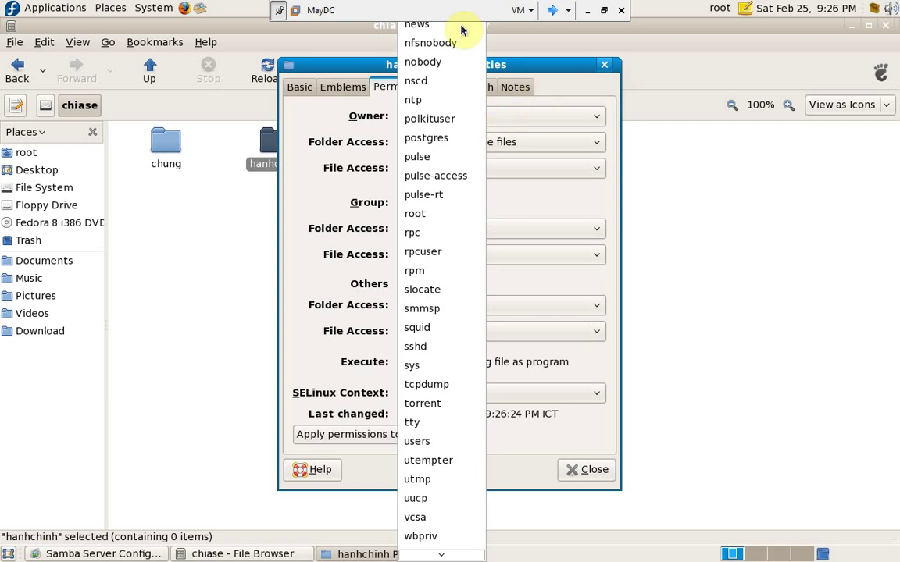
scroll(401, 27, up, 5)
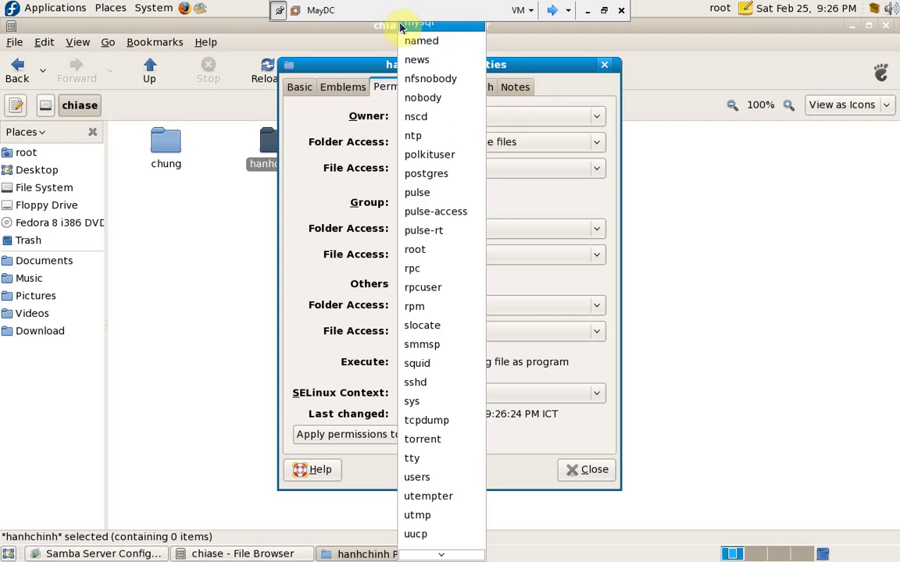
scroll(400, 27, up, 5)
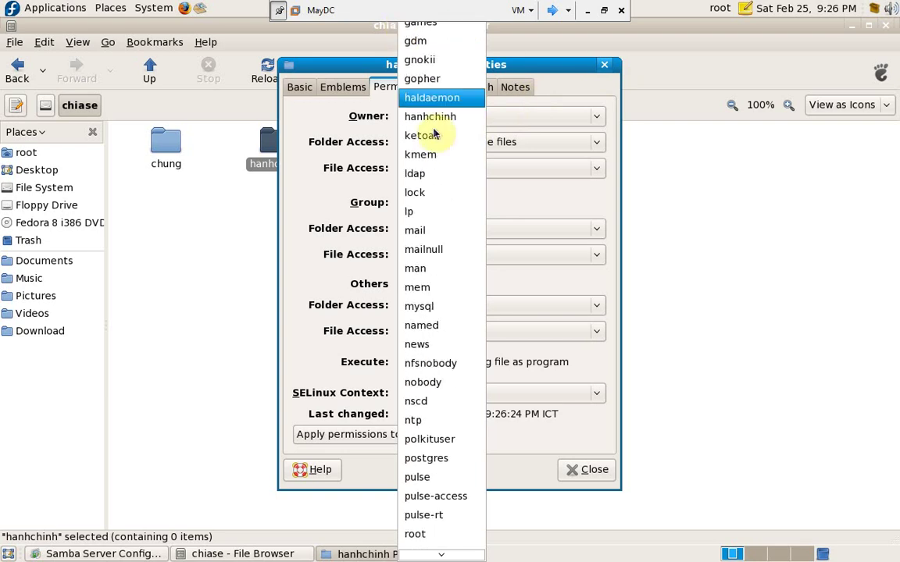
click(432, 125)
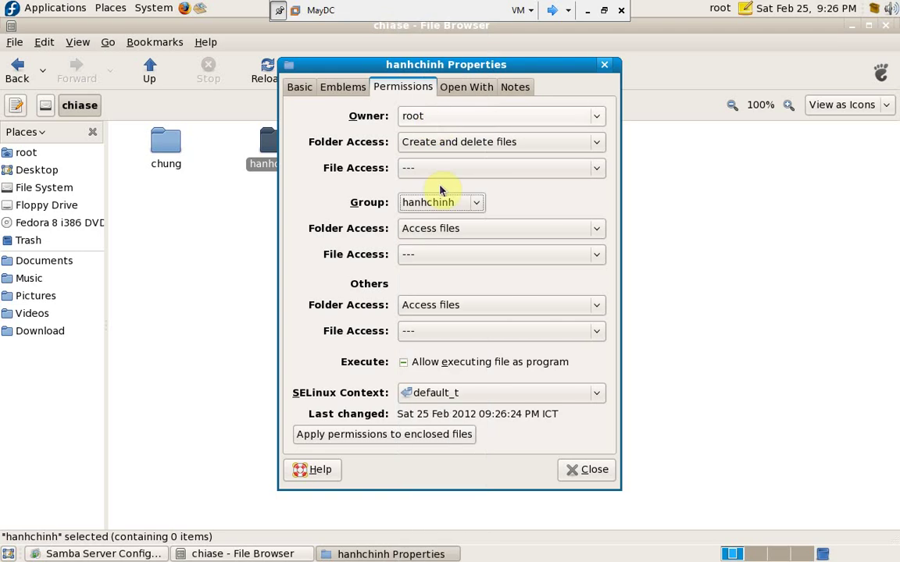
- Give group and others create-and-delete folder access and read/write file access, applied to contents
click(453, 234)
click(458, 248)
click(468, 306)
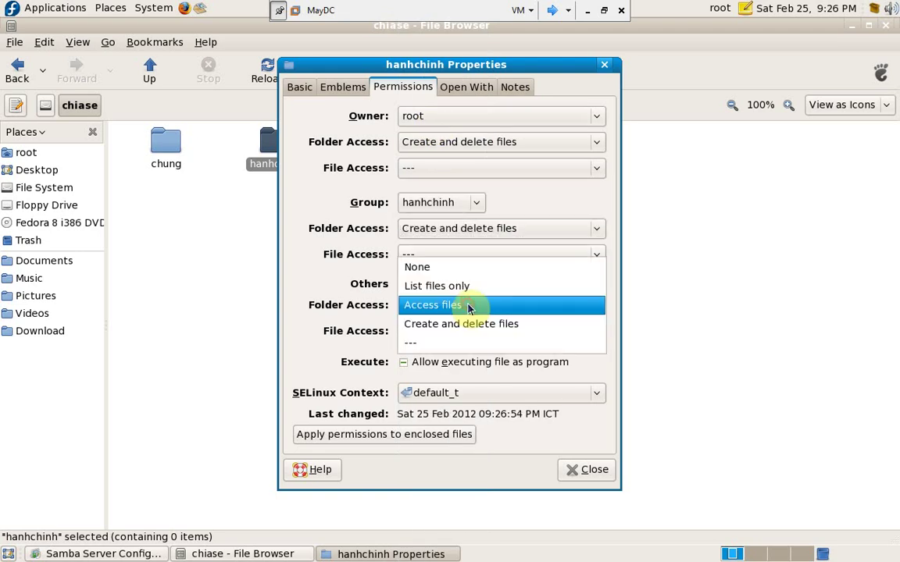
click(474, 328)
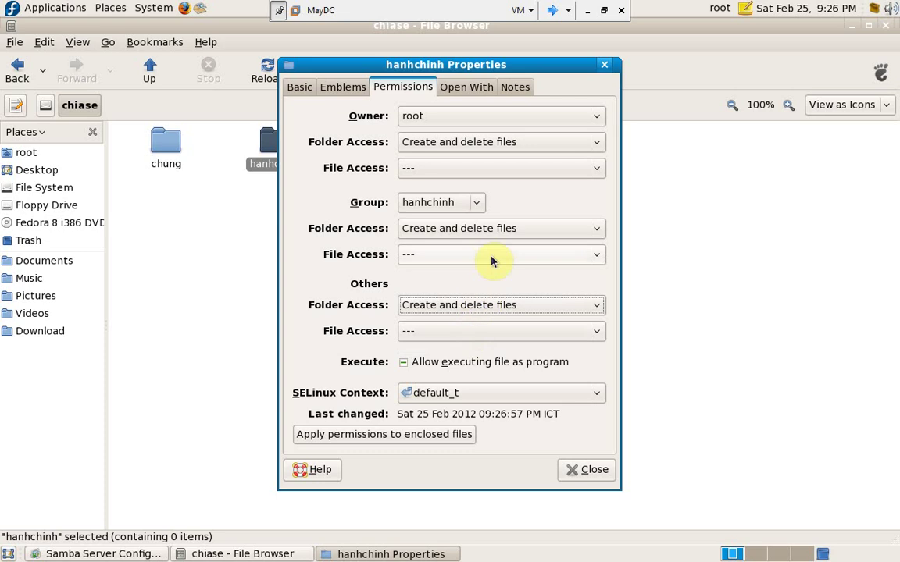
click(493, 259)
click(491, 237)
click(486, 337)
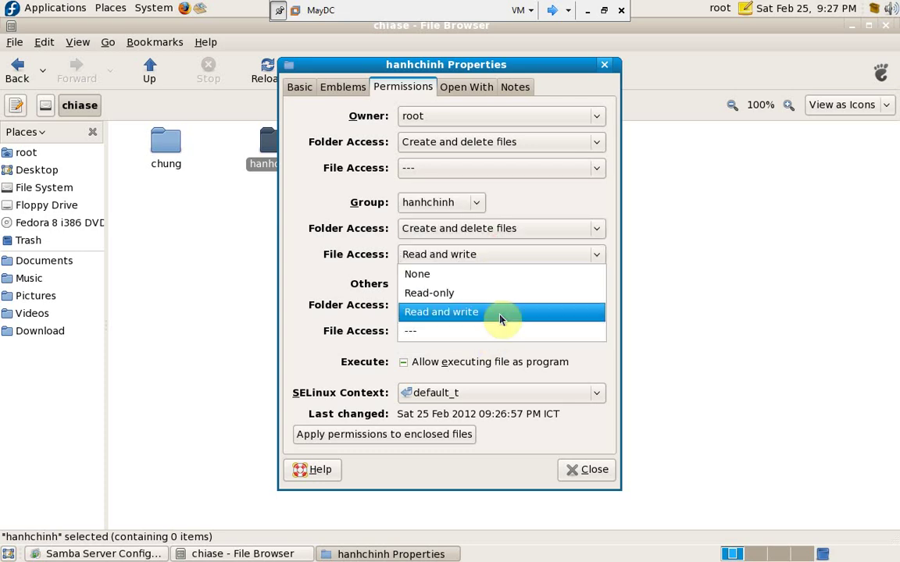
click(498, 313)
click(450, 440)
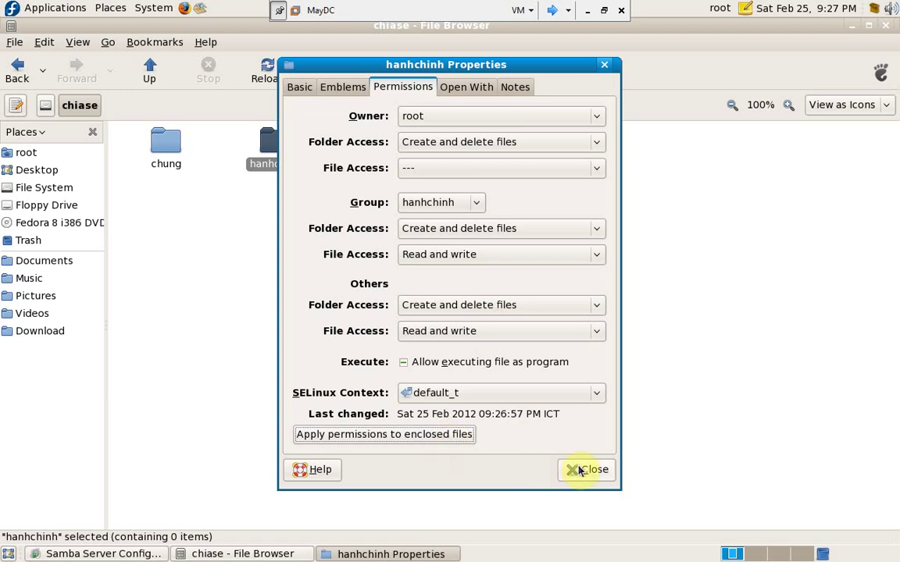
click(578, 470)
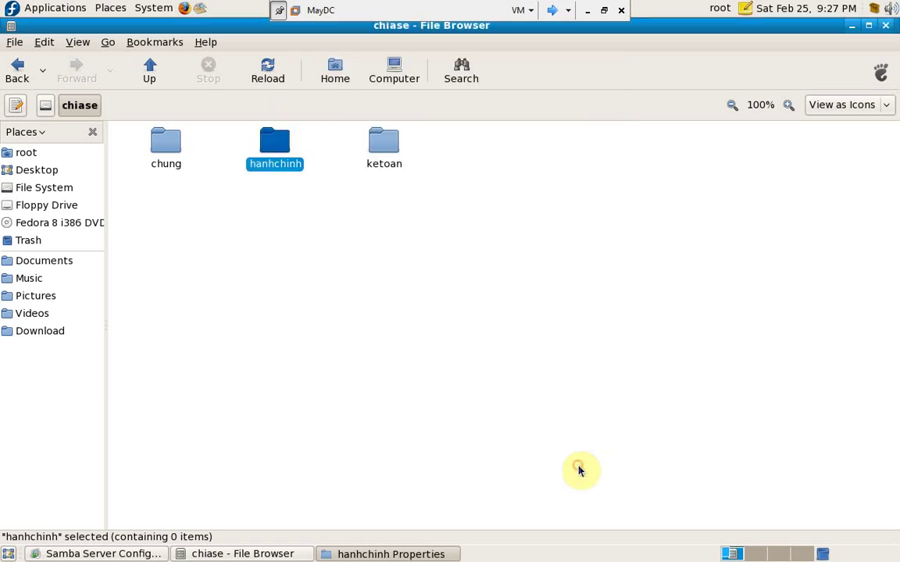
- In ketoan's Properties, set the folder's group to ketoan
right_click(390, 143)
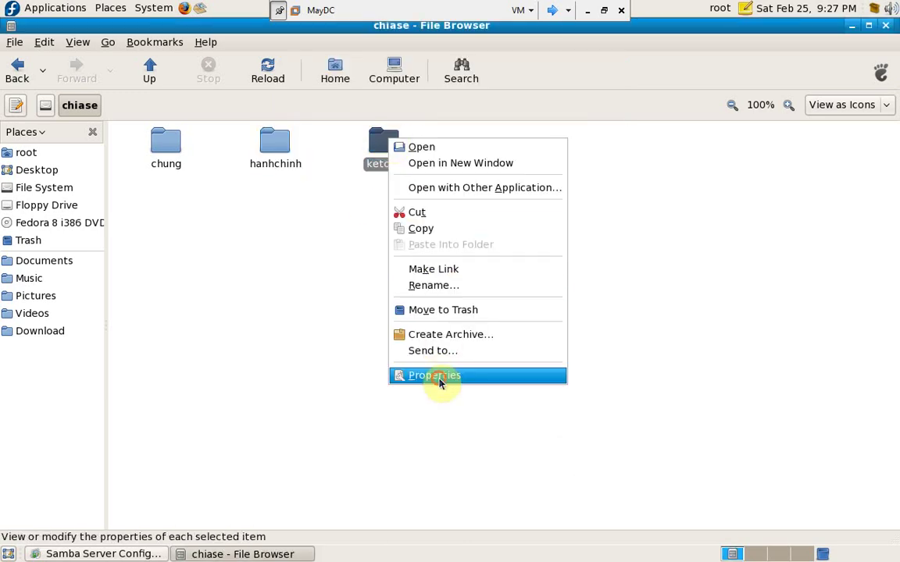
click(437, 376)
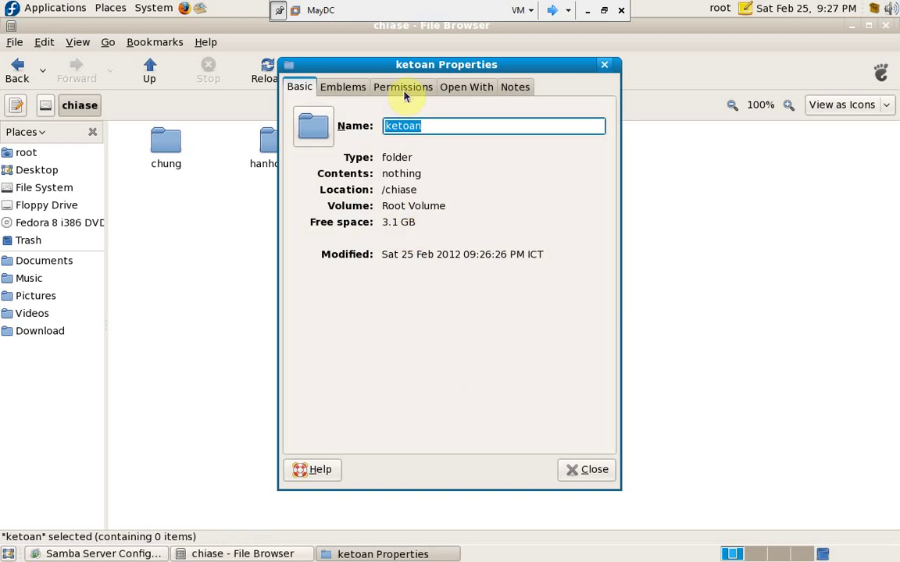
click(406, 91)
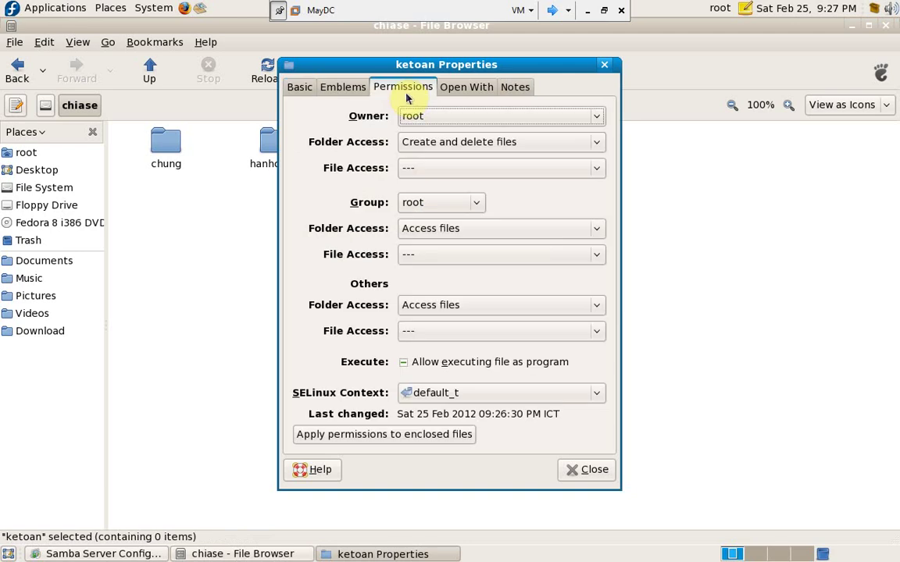
click(471, 204)
key(Up)
key(Up)
key(Up)
key(Up)
key(Up)
key(Up)
key(Up)
key(Up)
key(Up)
key(Up)
key(Up)
key(Up)
key(Up)
key(Up)
key(Up)
key(Up)
key(Up)
key(Up)
key(Up)
key(Up)
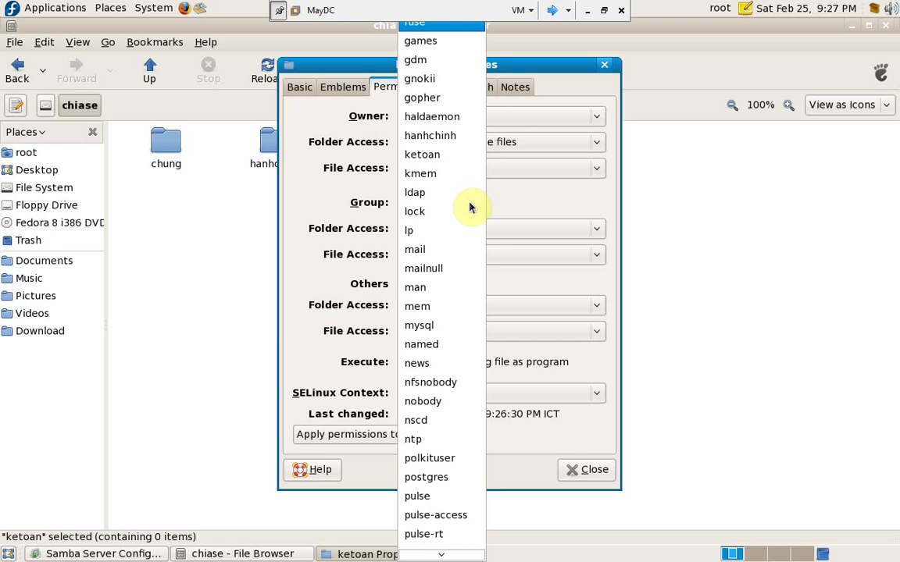
click(435, 154)
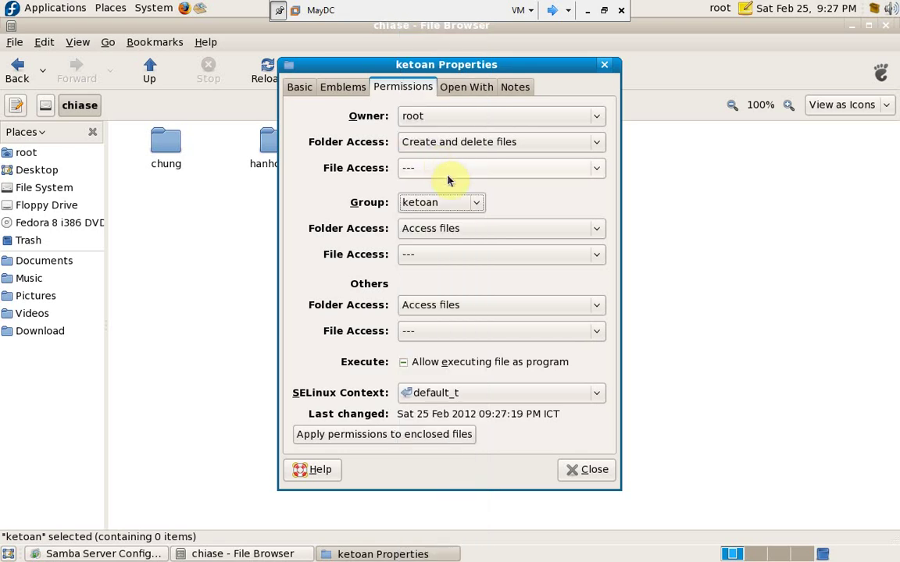
- Let group and others create and delete files, give the group read/write access, then minimize the browser
click(459, 232)
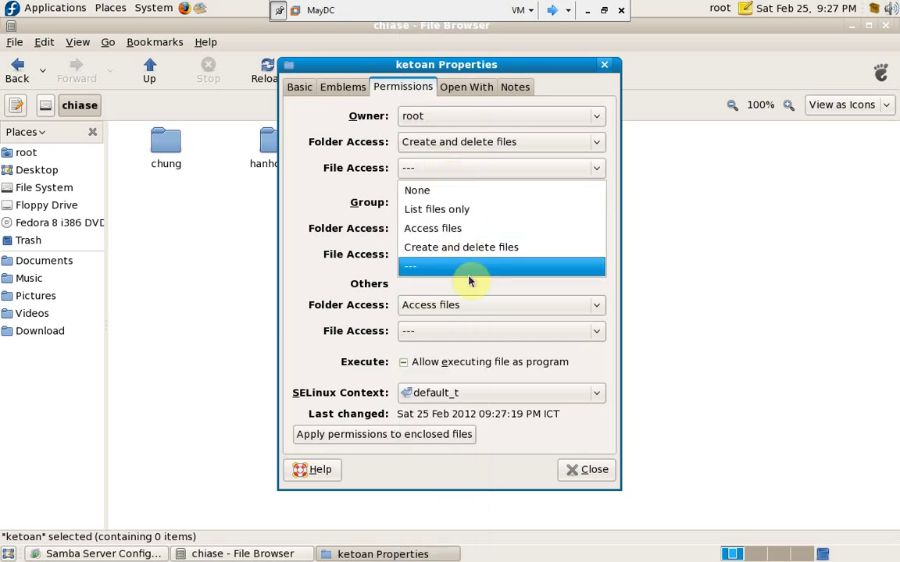
click(472, 257)
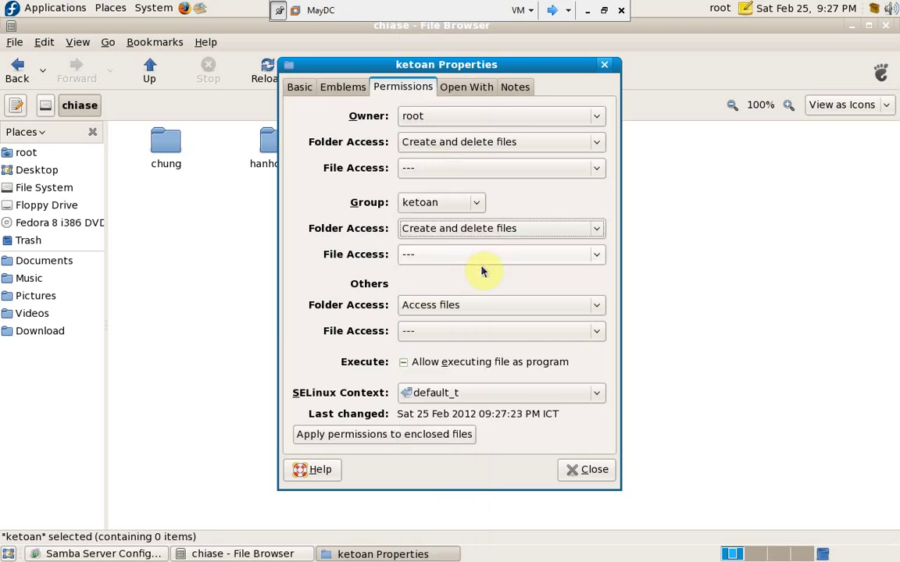
click(481, 264)
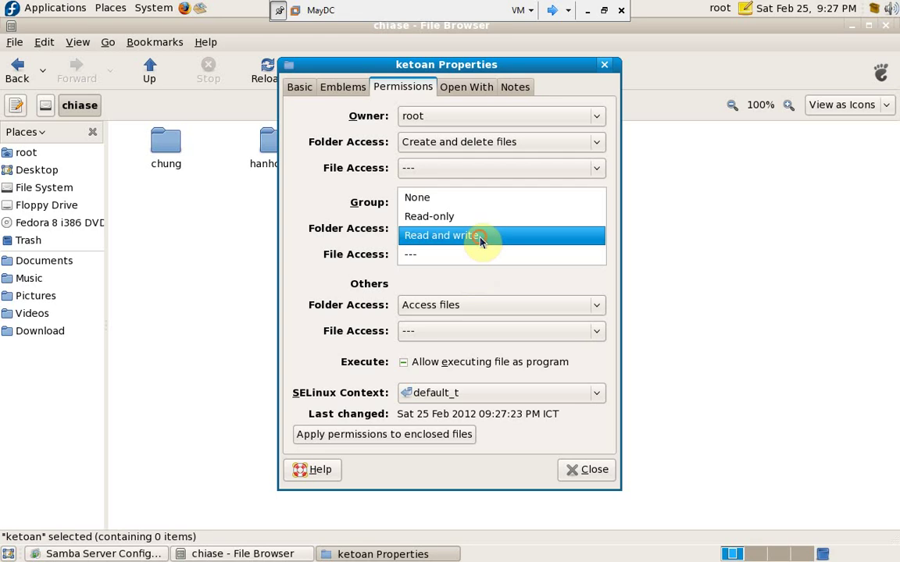
click(478, 240)
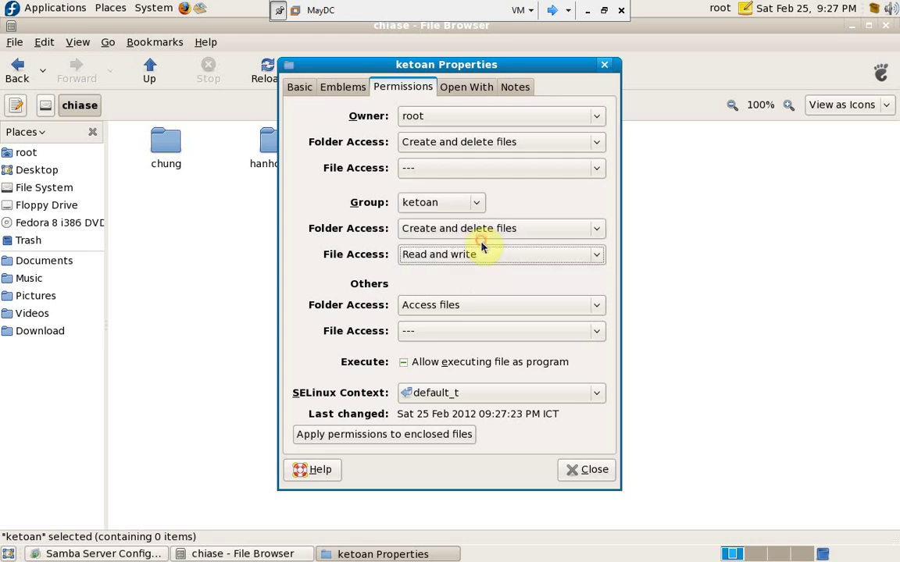
click(484, 308)
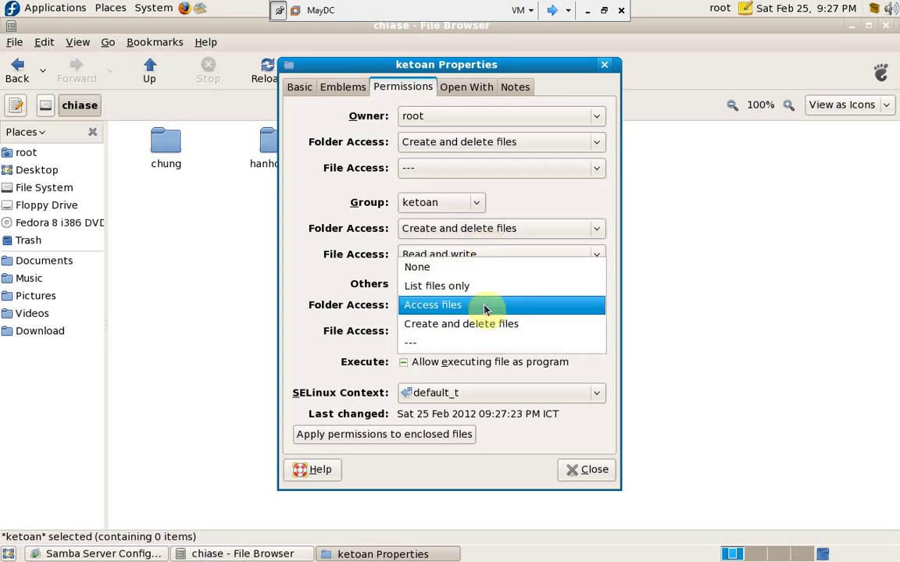
click(444, 323)
click(495, 332)
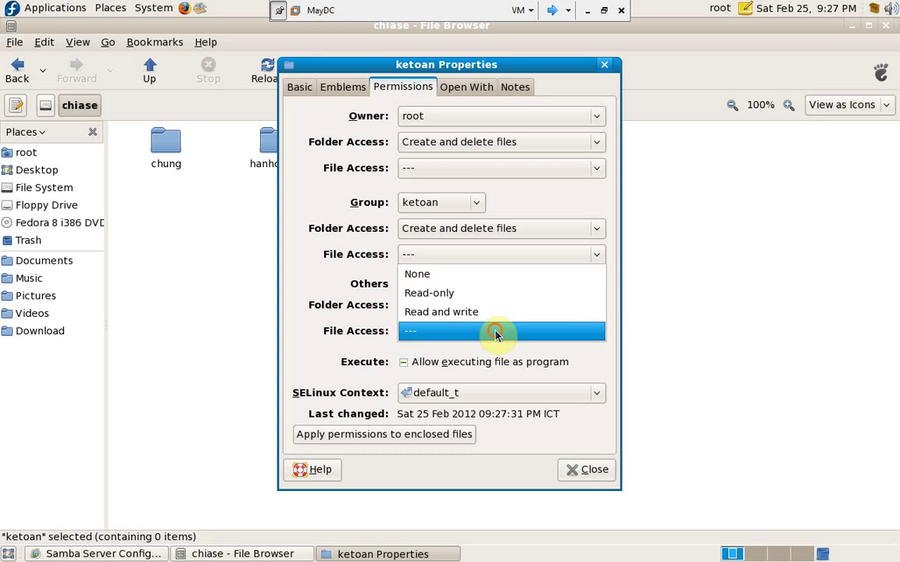
click(288, 337)
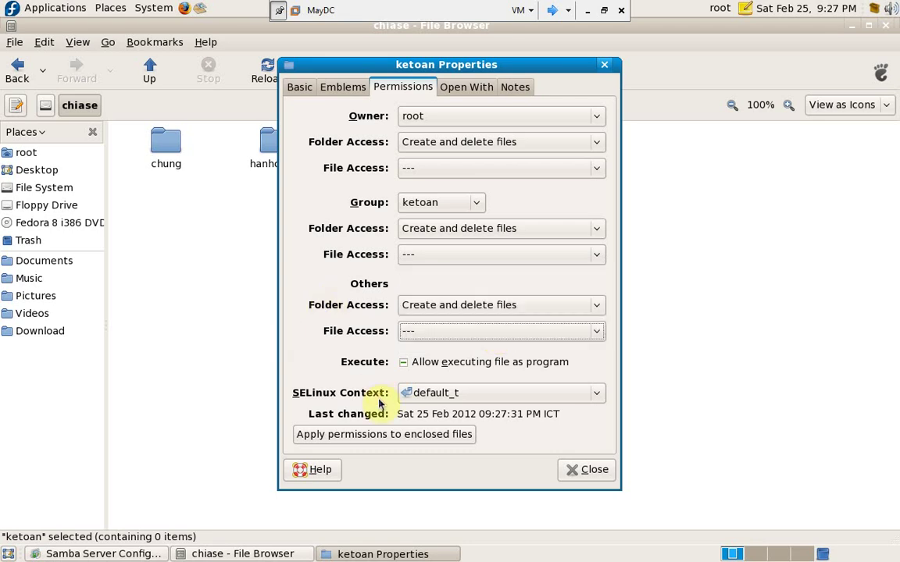
click(388, 436)
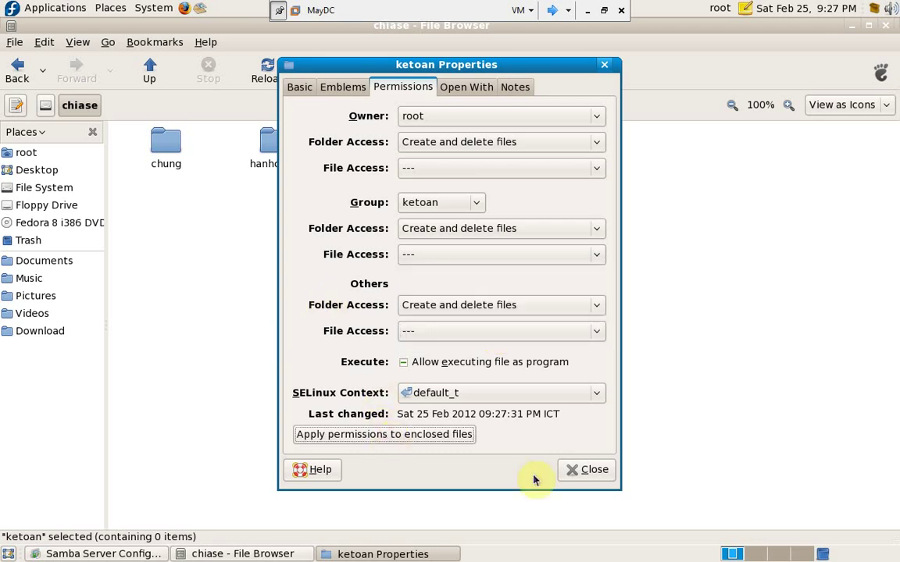
click(590, 470)
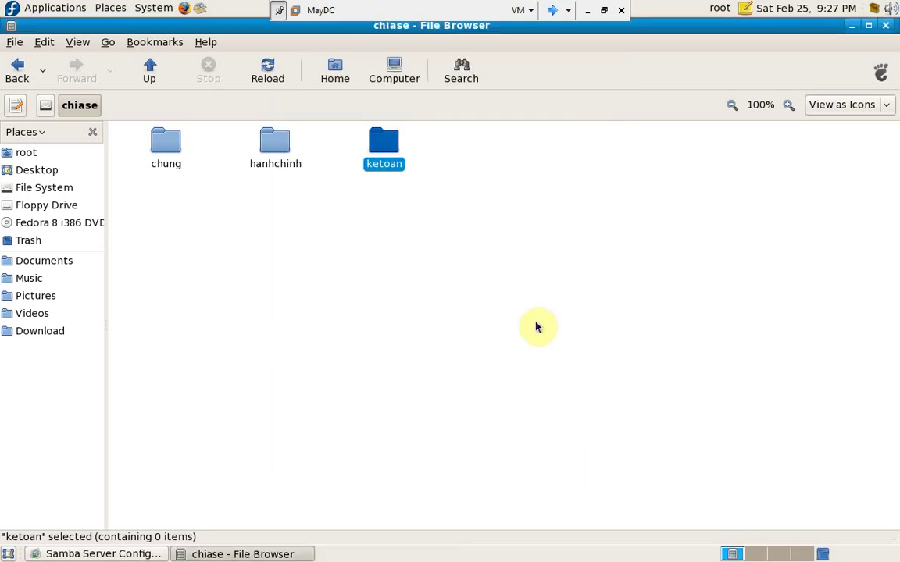
click(853, 29)
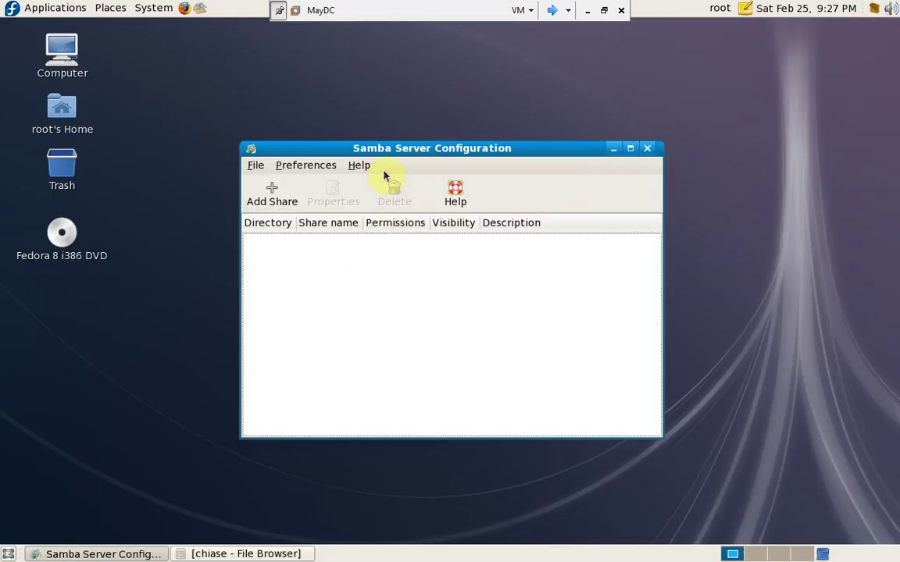
- Start a new Samba share with directory /chiase/chung
click(269, 197)
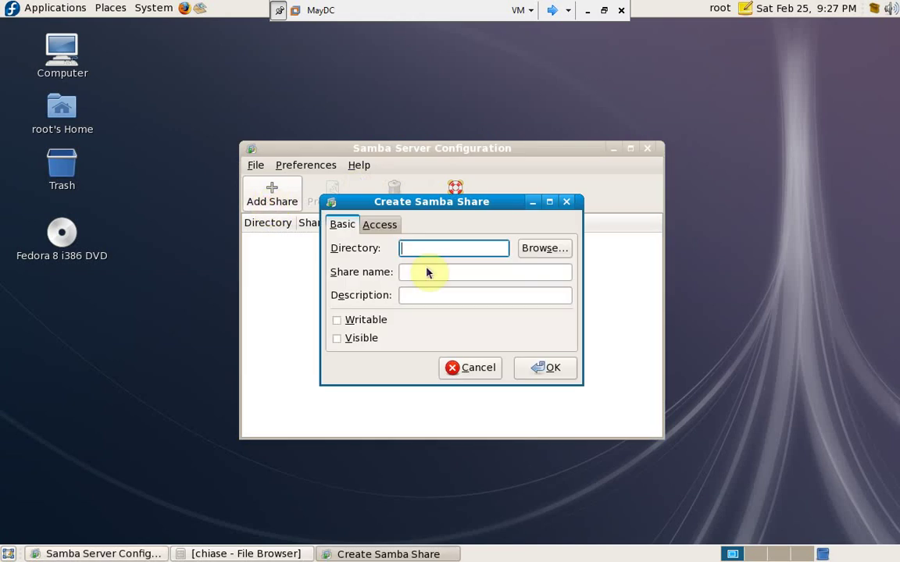
click(551, 247)
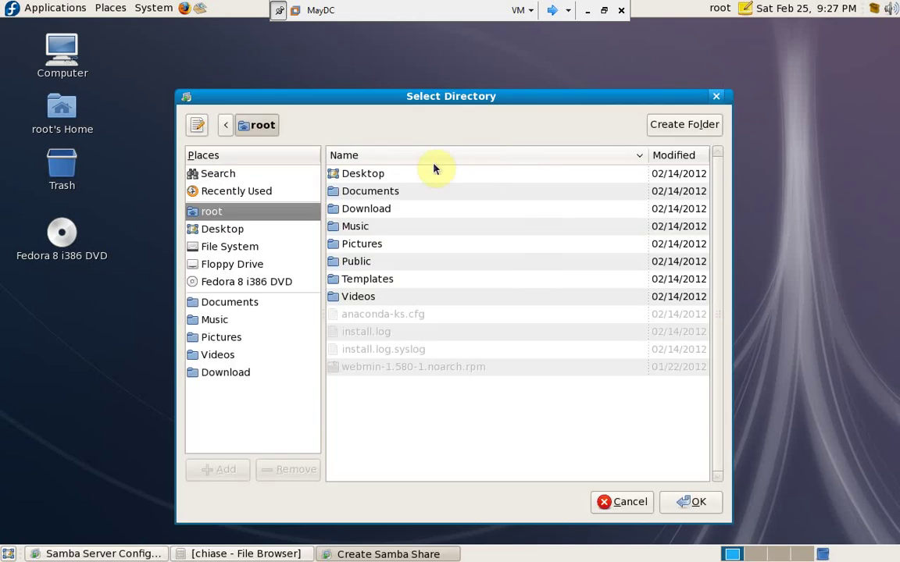
click(208, 249)
click(366, 209)
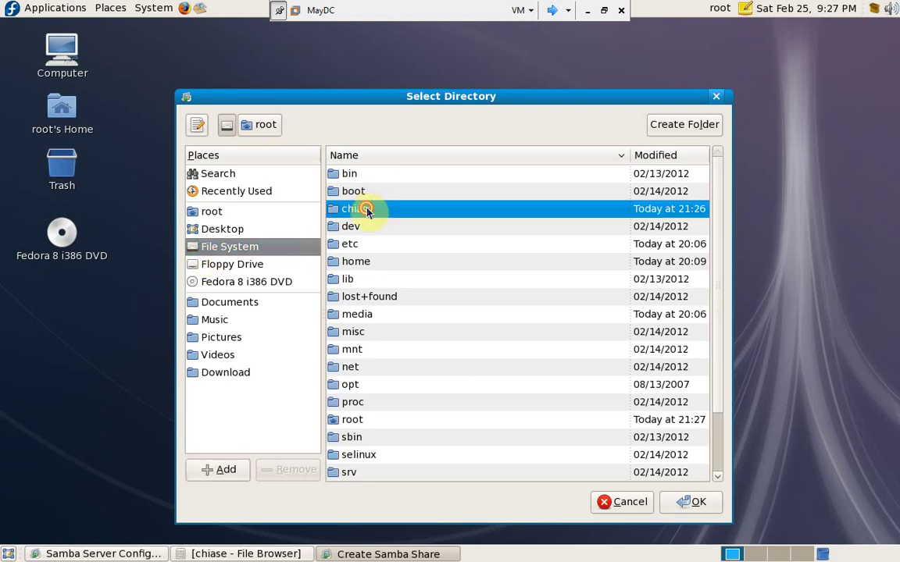
double_click(365, 210)
click(382, 176)
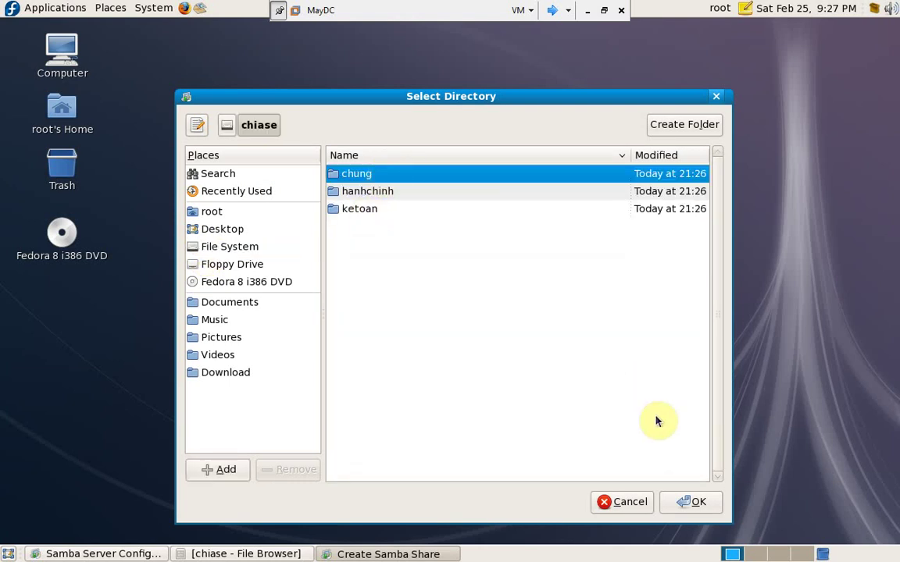
click(690, 503)
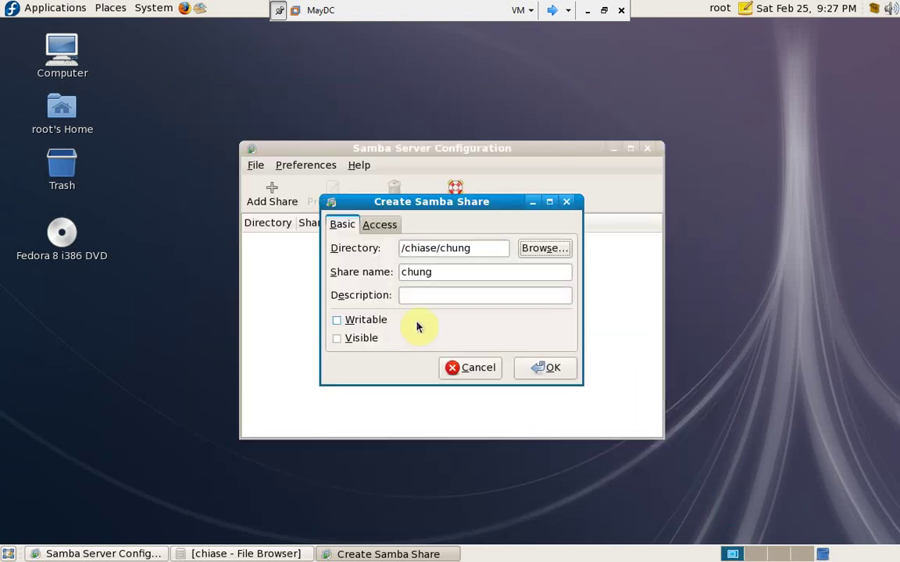
- Make the chung share writable and visible, allow access to everyone, and confirm it
click(339, 322)
click(337, 338)
click(378, 229)
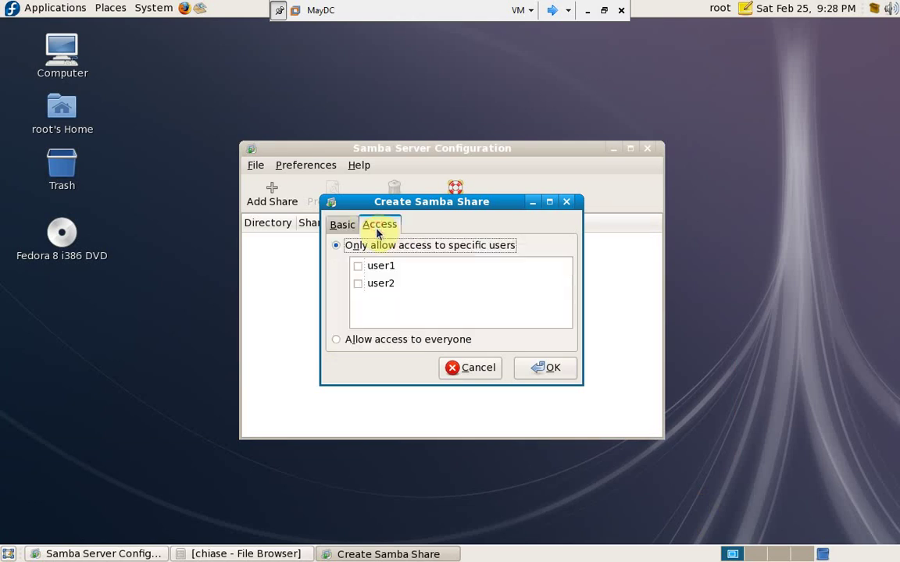
click(335, 342)
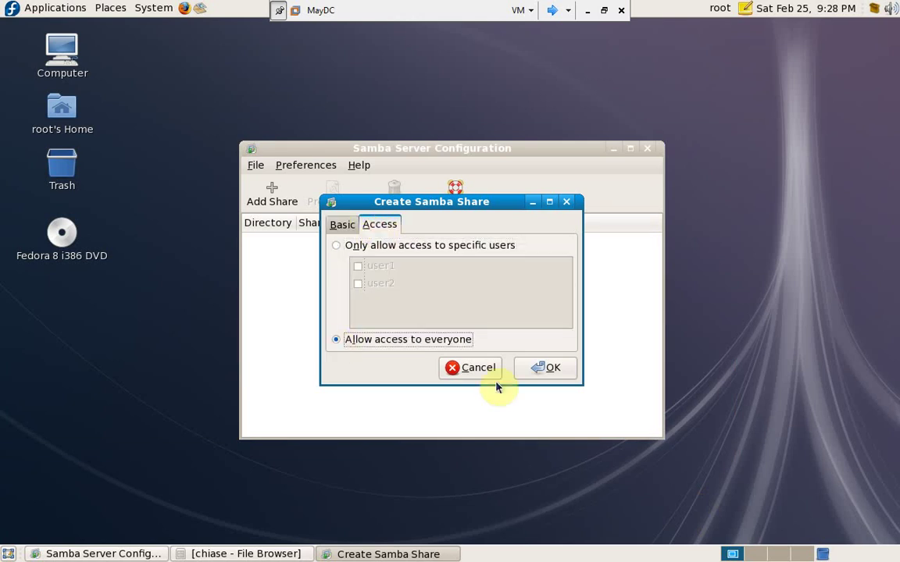
click(545, 369)
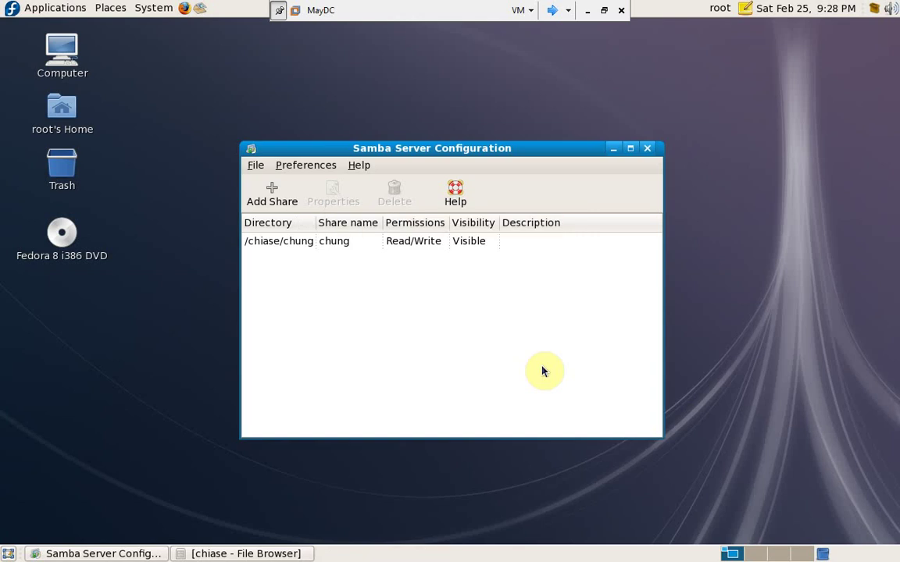
- Start another Samba share with directory /chiase/hanhchinh
click(286, 196)
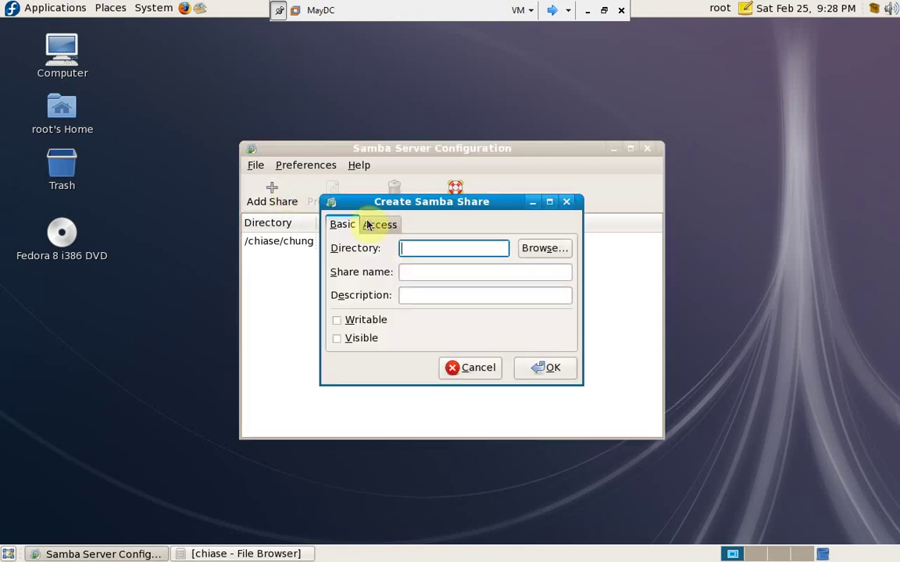
click(543, 253)
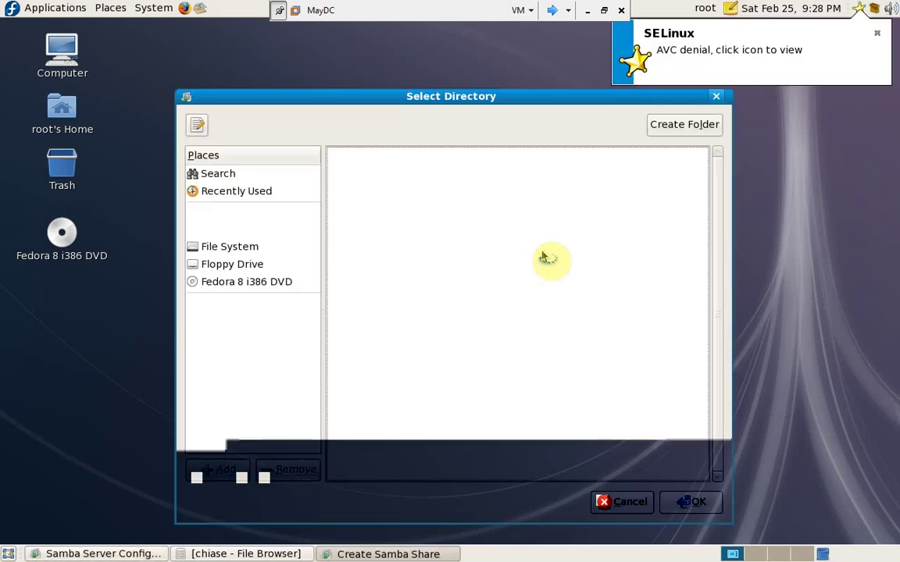
click(227, 246)
double_click(375, 211)
click(379, 192)
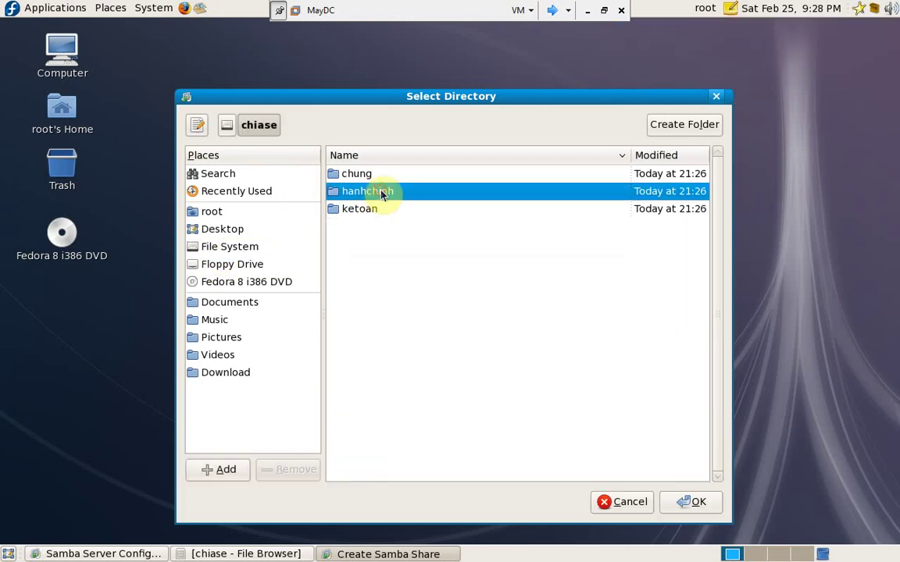
click(695, 505)
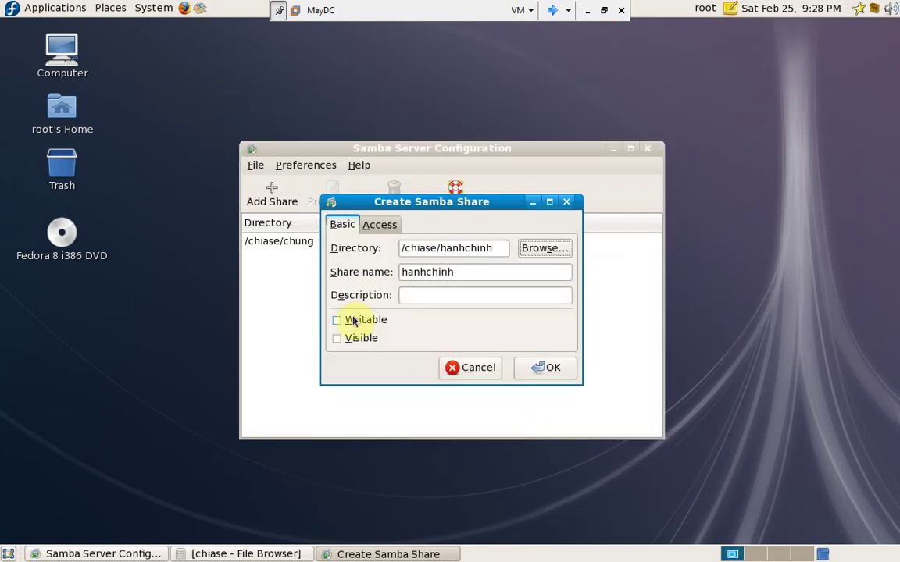
- Make the hanhchinh share writable and visible, restrict access to user2 only, and confirm
click(349, 323)
click(344, 340)
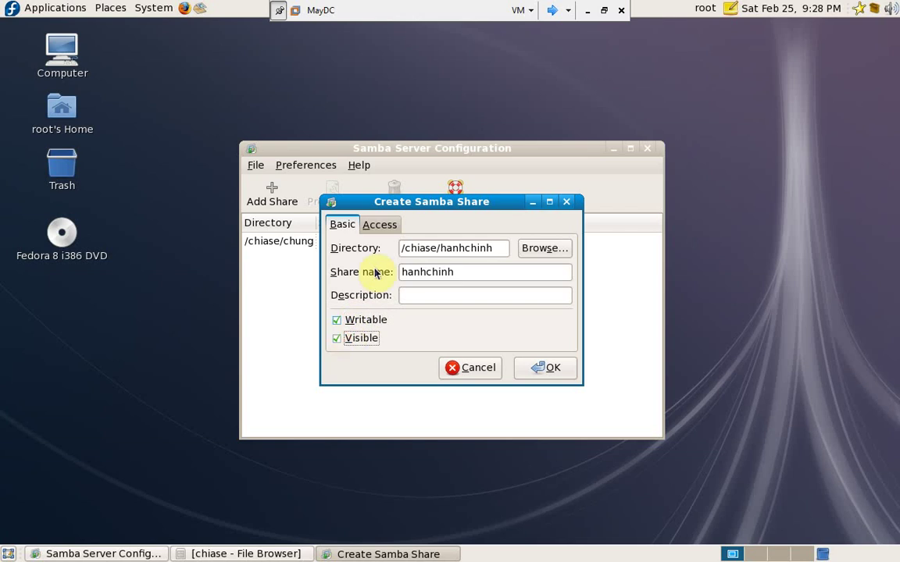
click(383, 226)
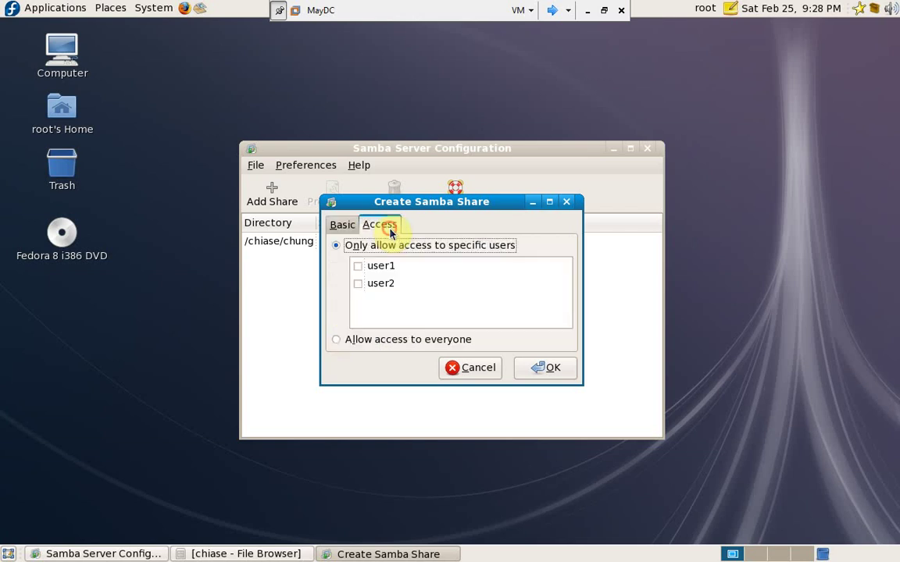
click(358, 267)
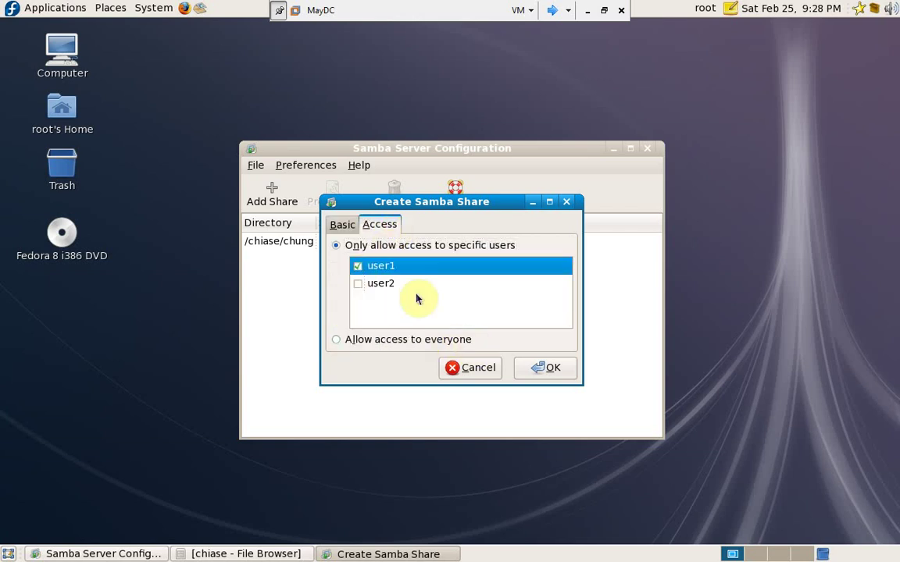
click(358, 285)
click(358, 267)
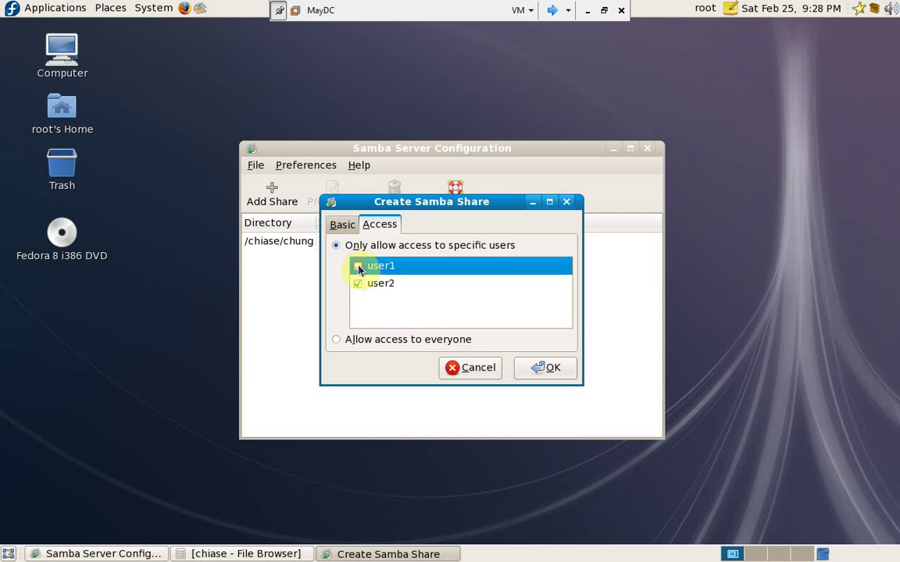
click(539, 368)
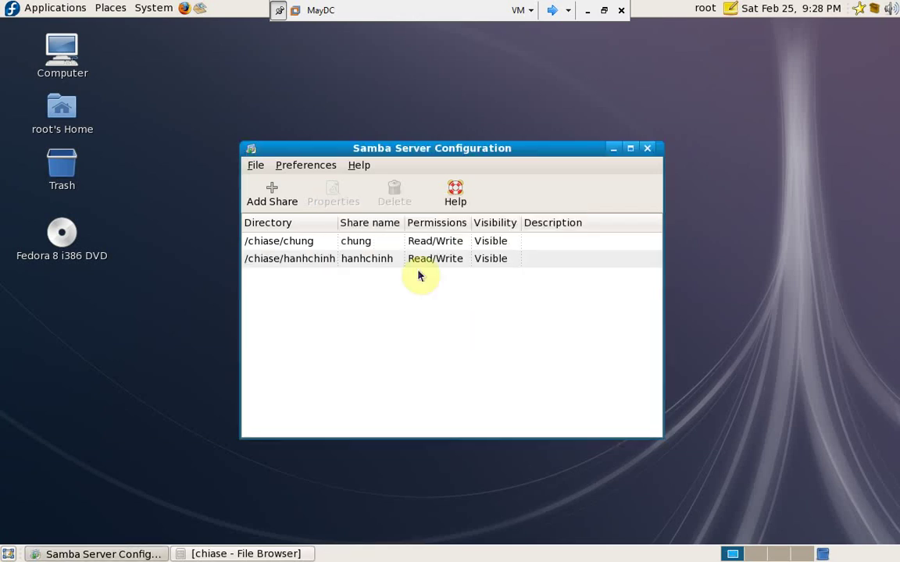
click(266, 195)
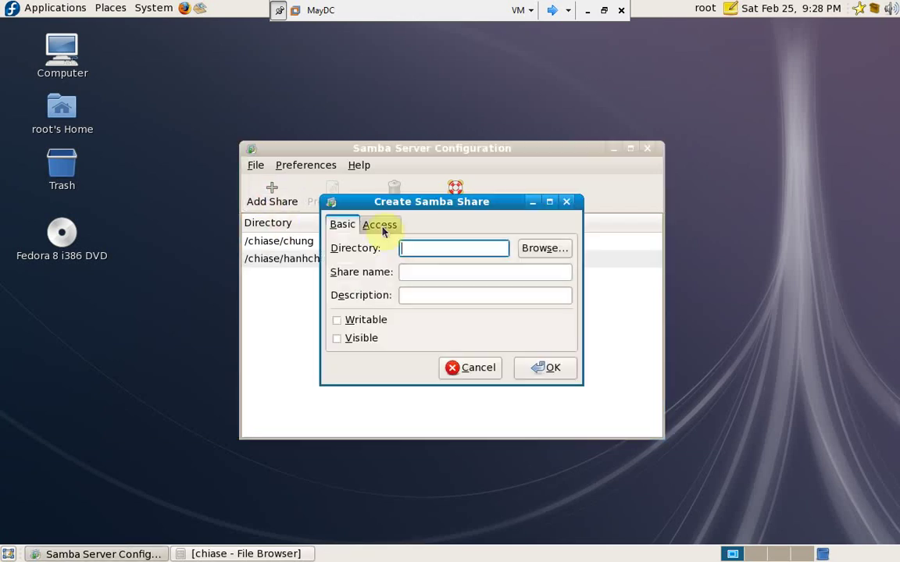
- Create a share for the /chiase/ketoan folder, marked Writable and Visible
click(545, 249)
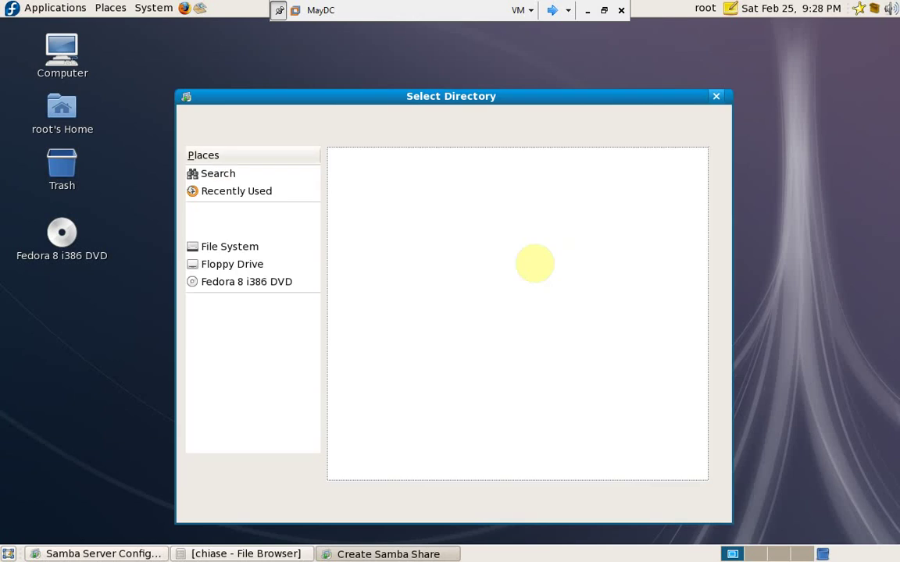
click(230, 246)
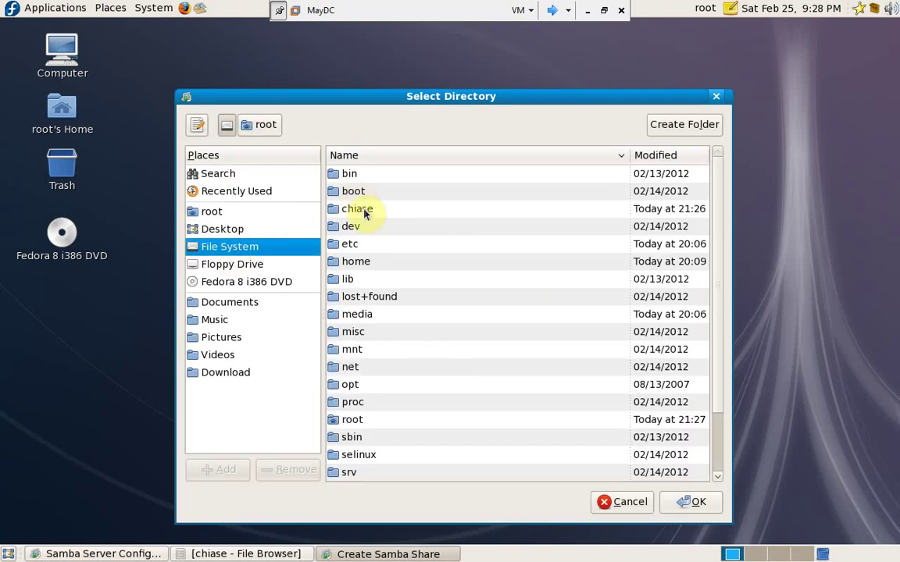
double_click(364, 214)
click(377, 210)
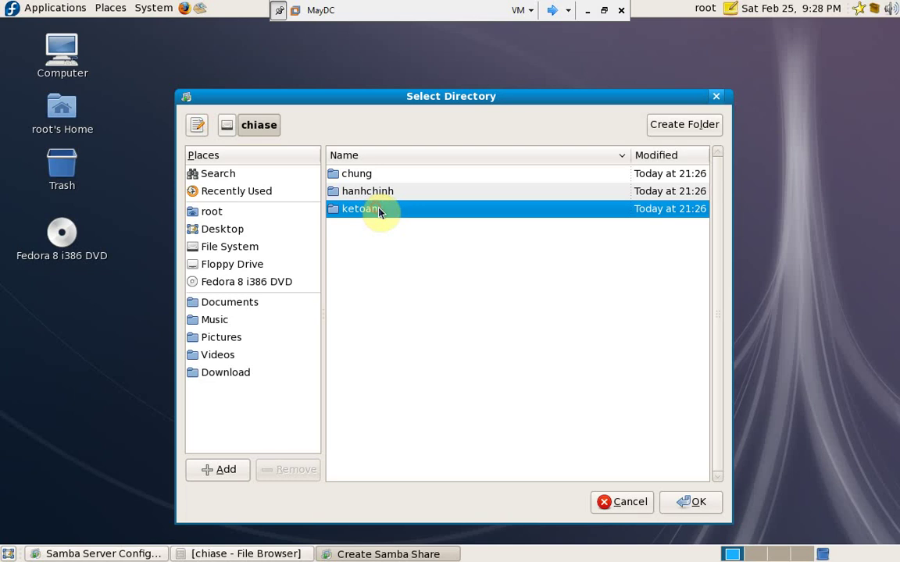
click(690, 502)
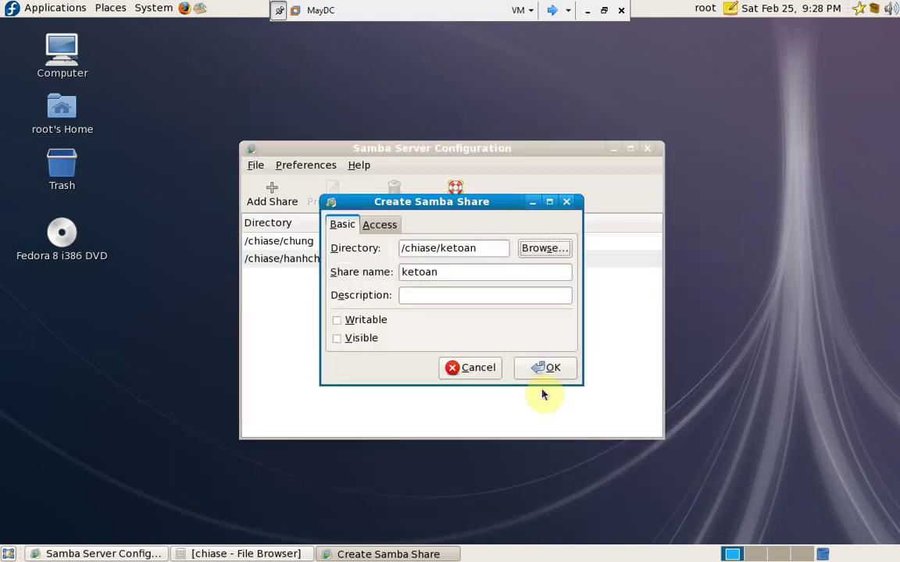
click(351, 319)
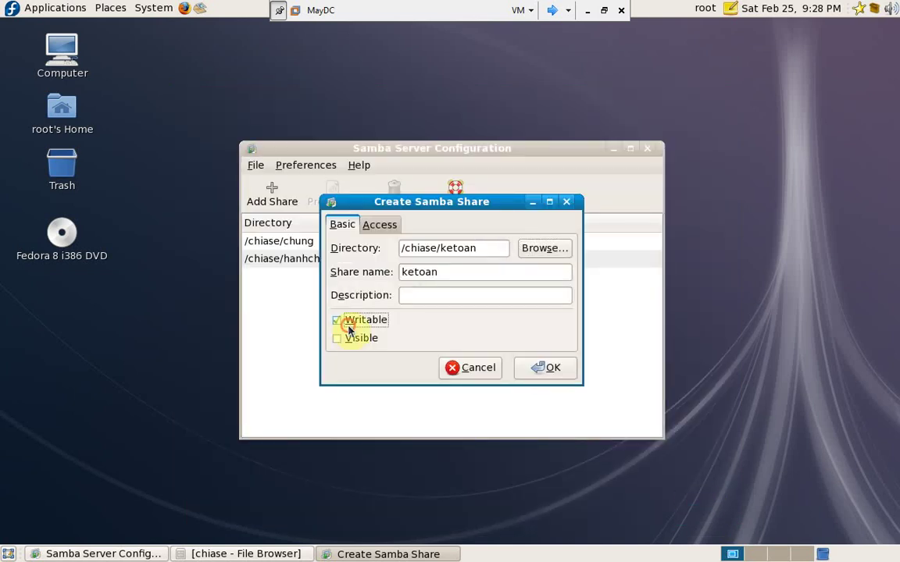
click(350, 337)
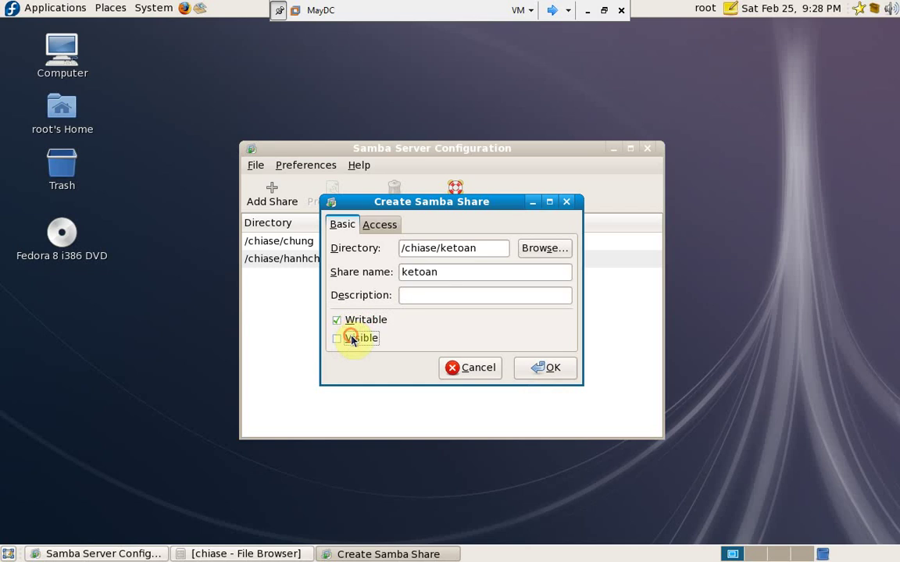
- Restrict access to the ketoan share to user1 and save it
click(390, 225)
click(358, 267)
click(523, 373)
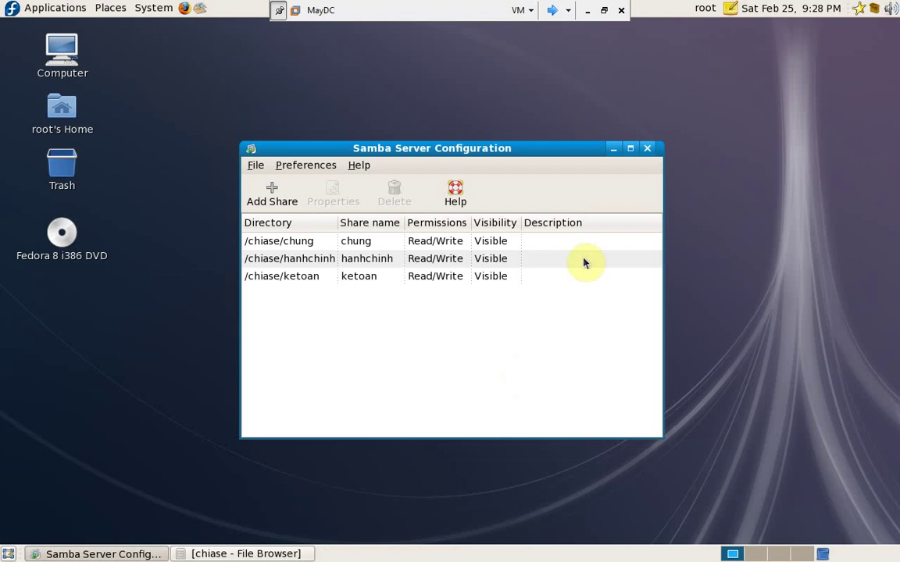
- Close Samba configuration and enable SMB support in Authentication Configuration
click(646, 150)
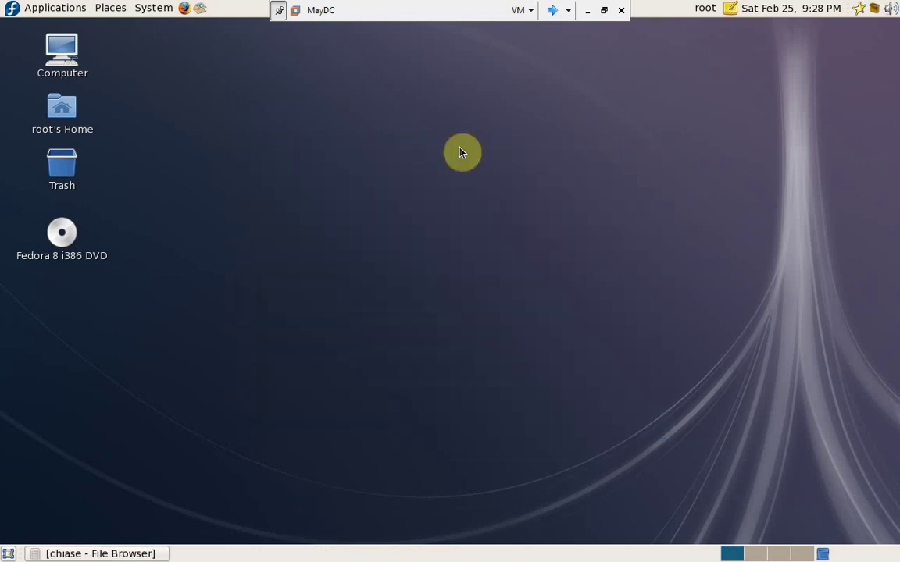
click(153, 10)
mouse_move(158, 49)
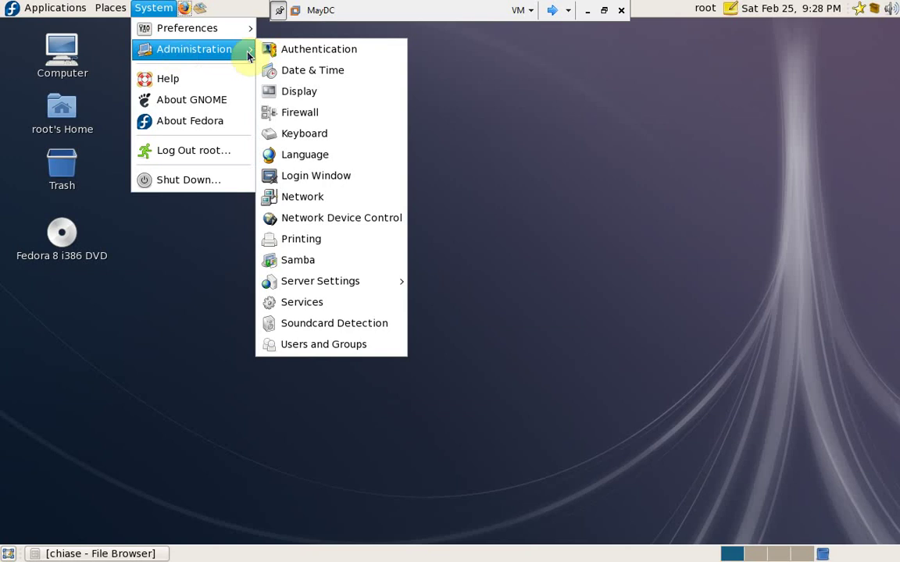
click(292, 50)
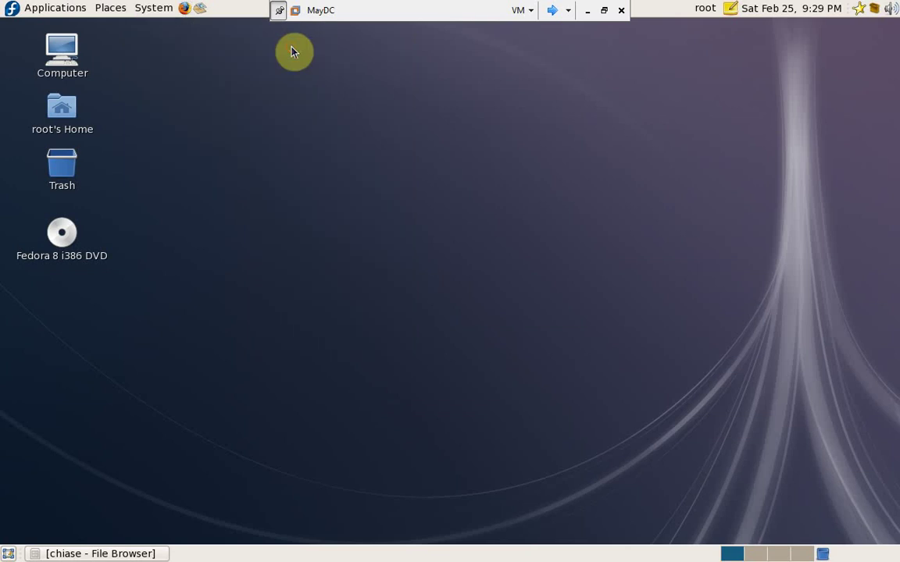
click(259, 115)
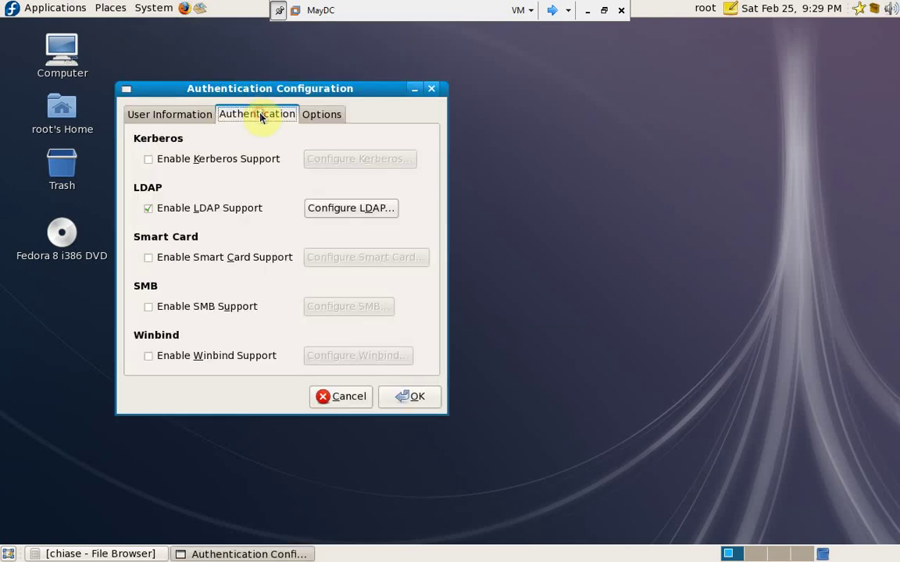
click(147, 306)
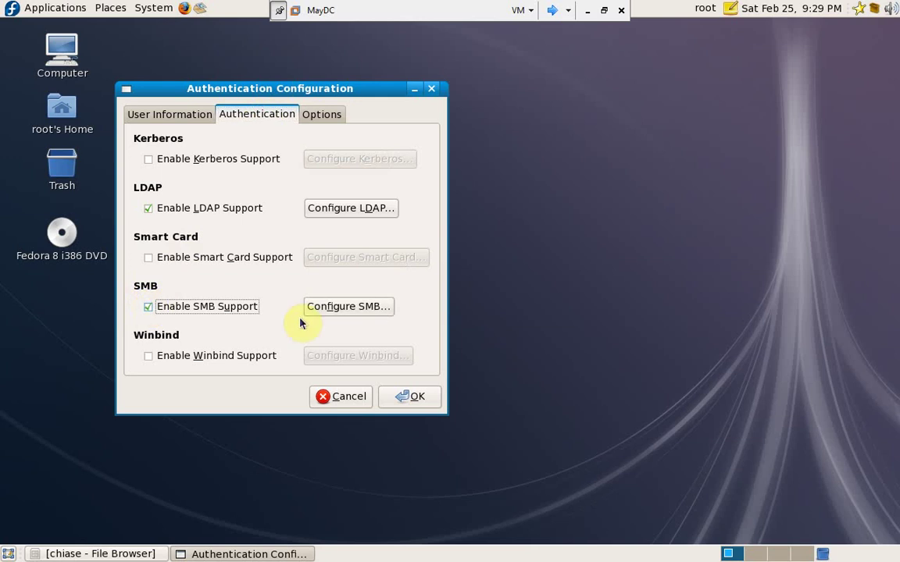
- Set the SMB domain controller to 192.168.10.1 for workgroup hce
click(330, 310)
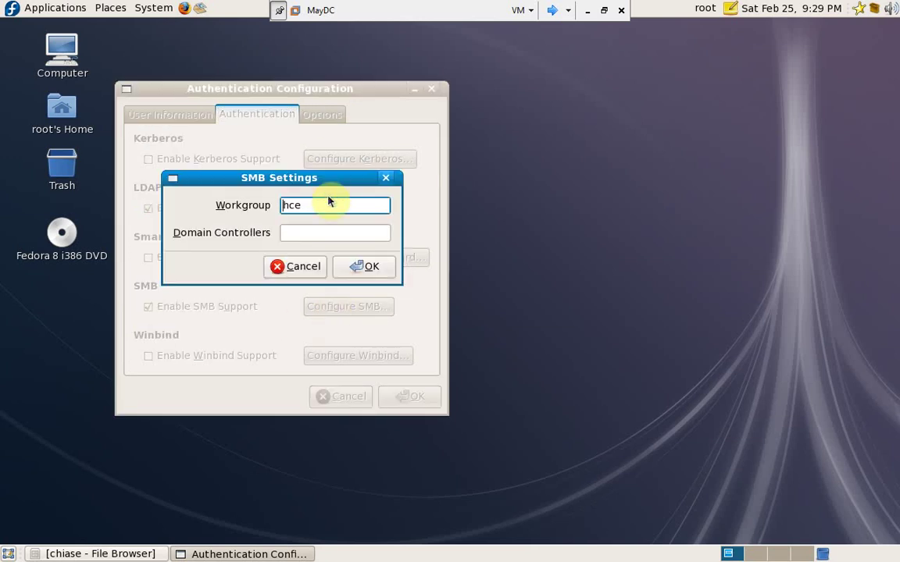
click(312, 232)
text(1)
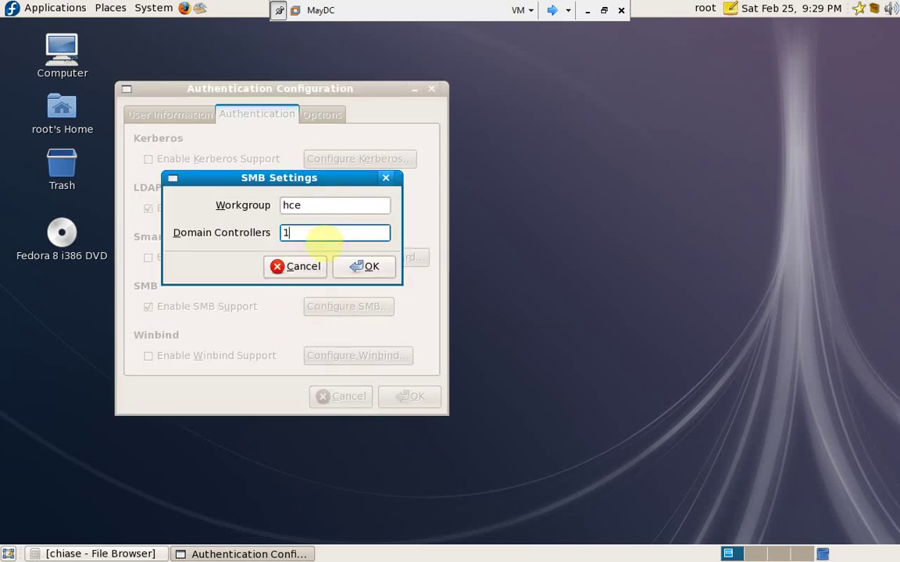
text(92.168.10.1)
click(348, 272)
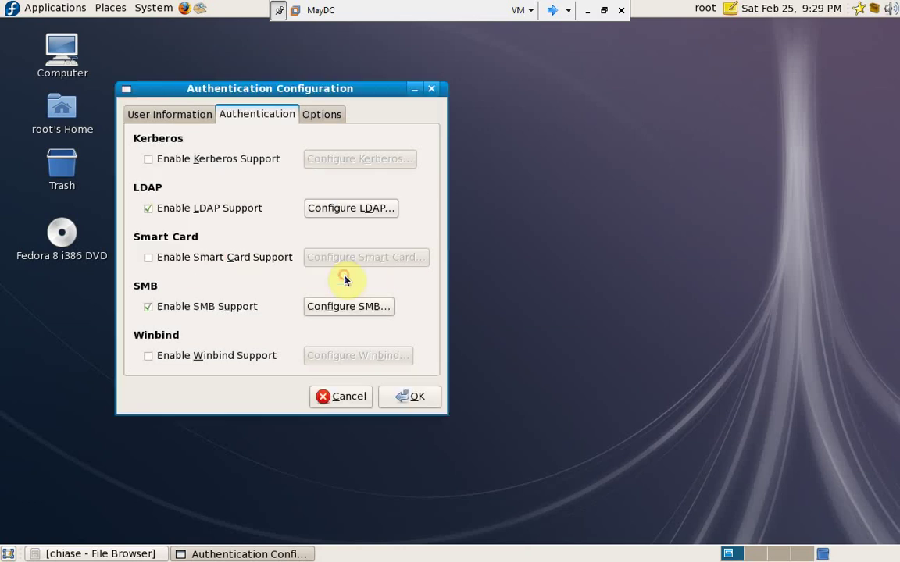
- Allow network services to authenticate system accounts and apply the settings
click(330, 116)
click(161, 234)
click(399, 397)
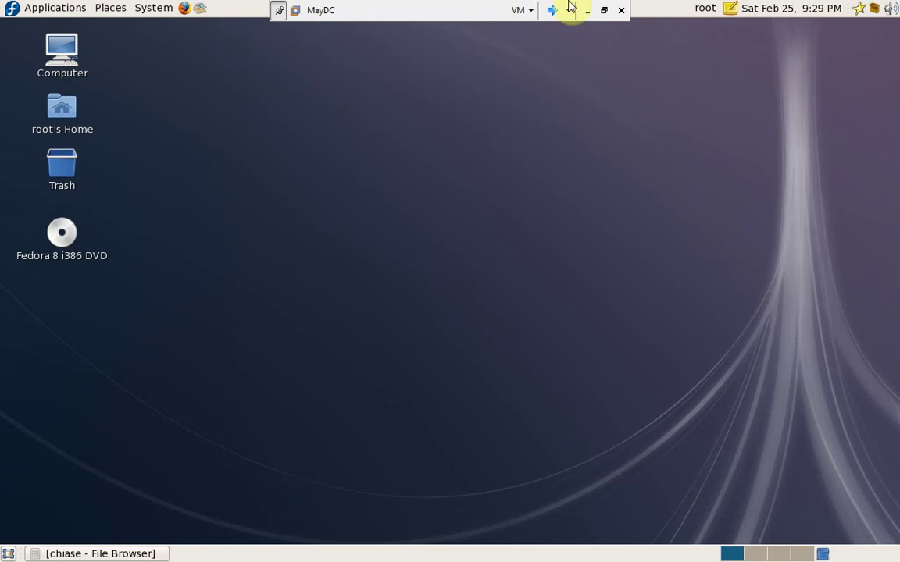
- Log in to Windows XP as administrator and start typing \\1 in the Run box
click(552, 16)
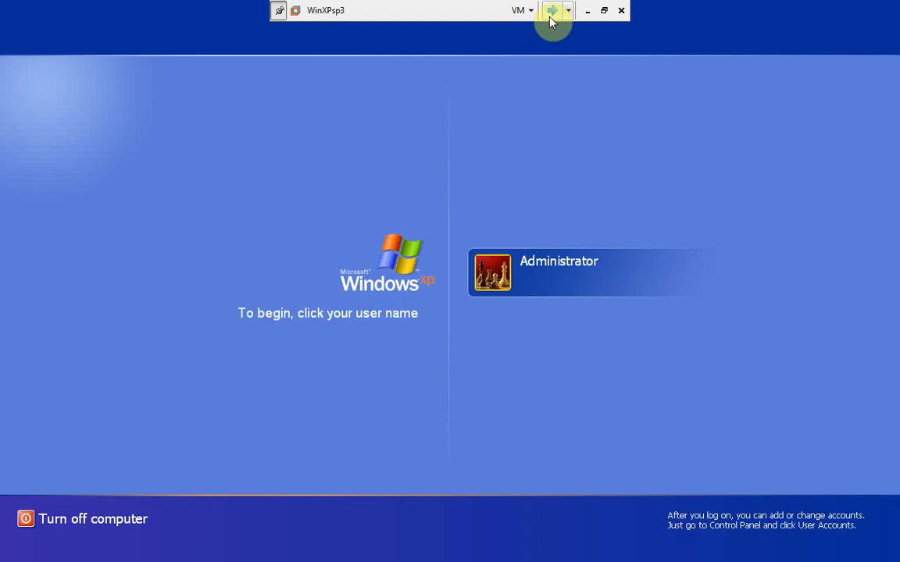
click(499, 279)
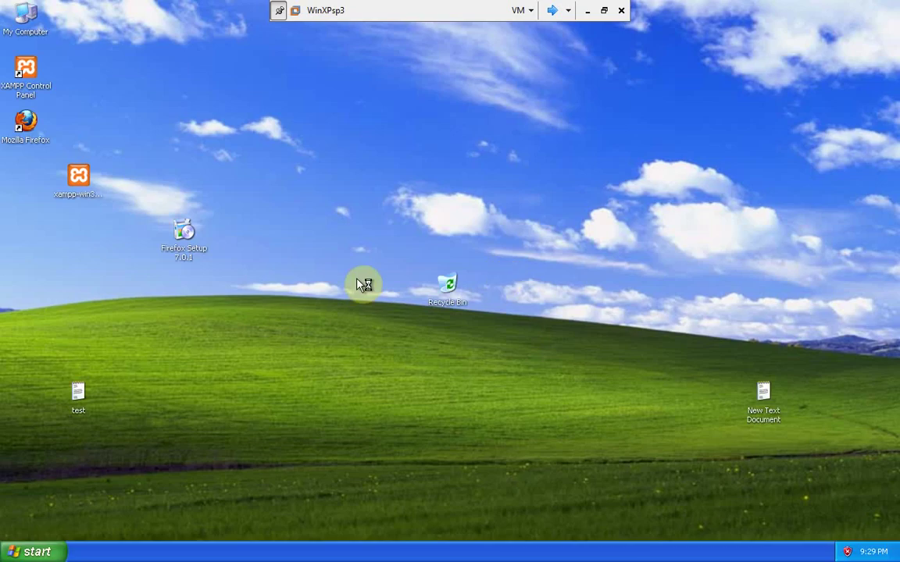
click(21, 552)
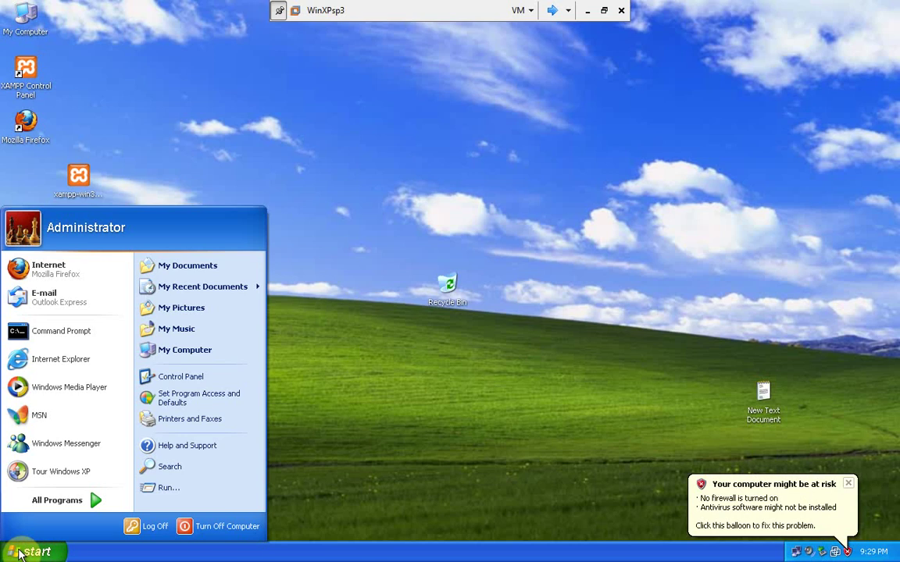
click(168, 487)
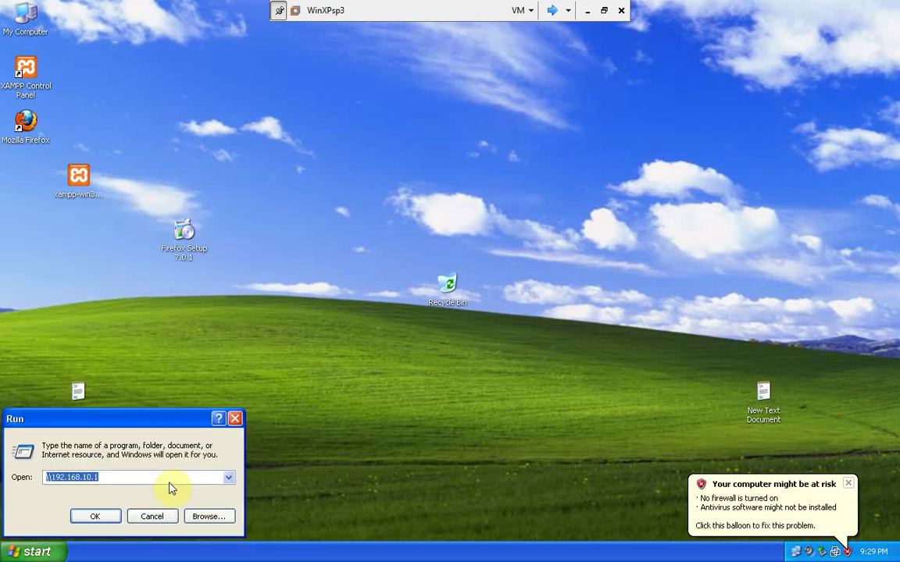
text(\\1)
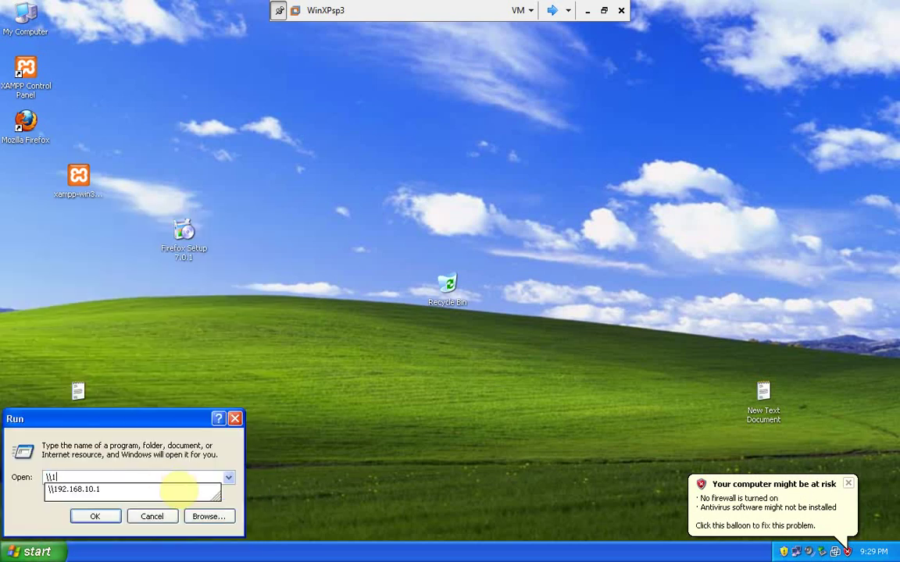
- Open \\192.168.10.1 and sign in as user1 with its password to view the shares
key(Down)
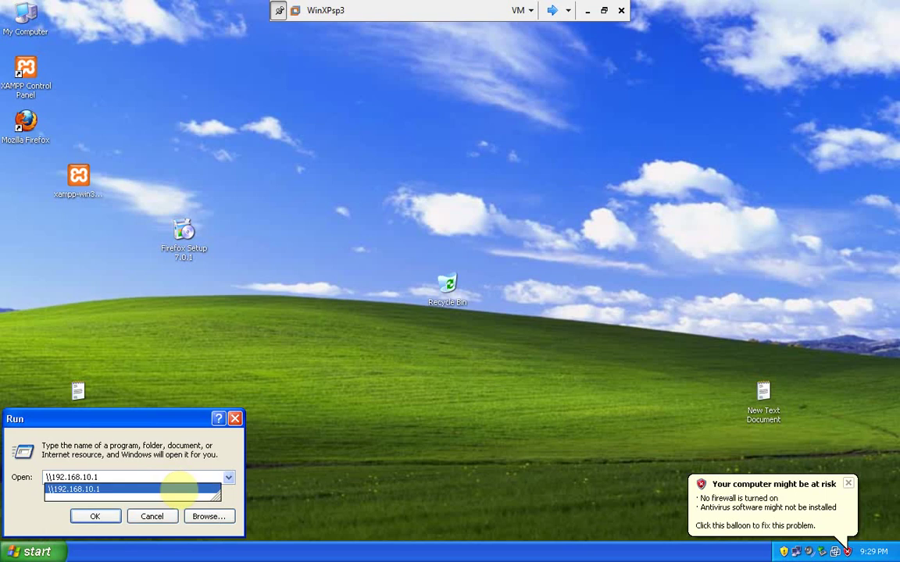
key(Return)
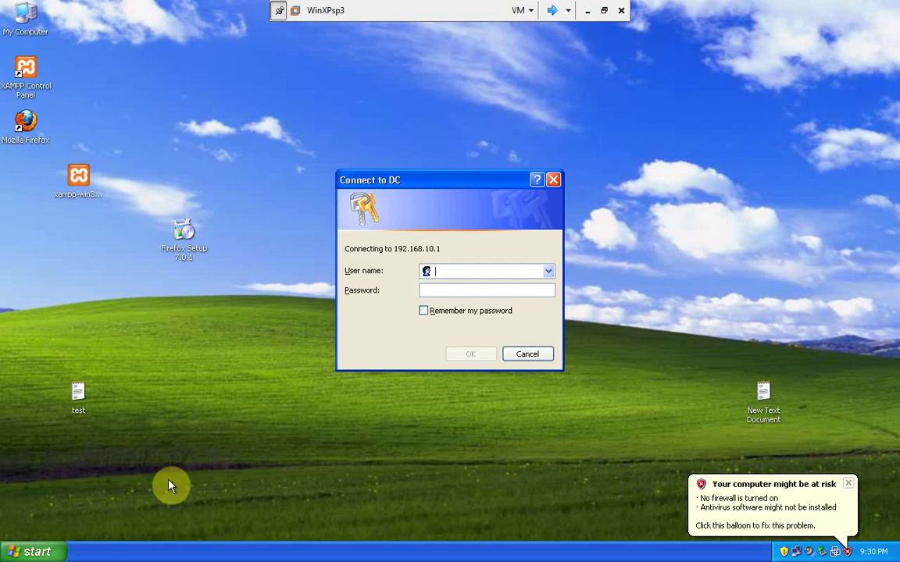
text(user1)
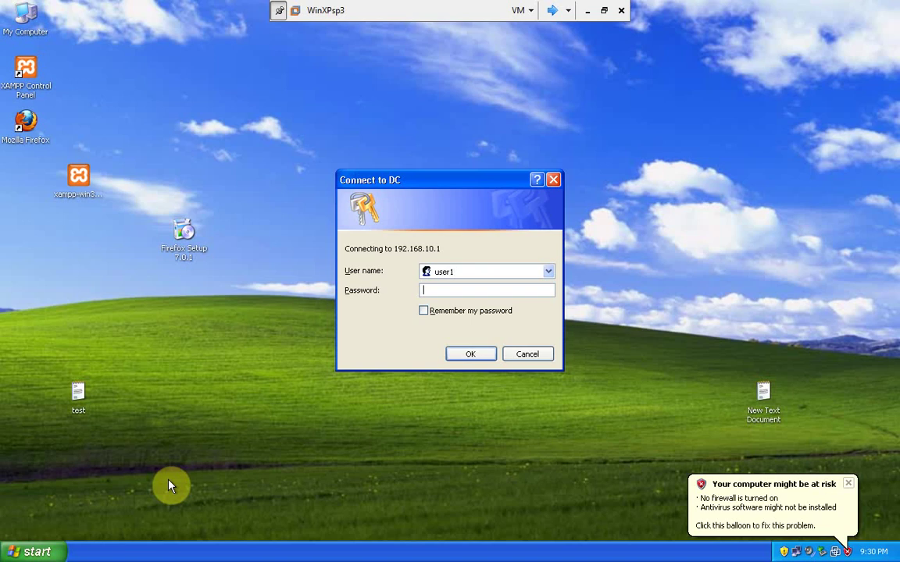
text(*********)
key(Return)
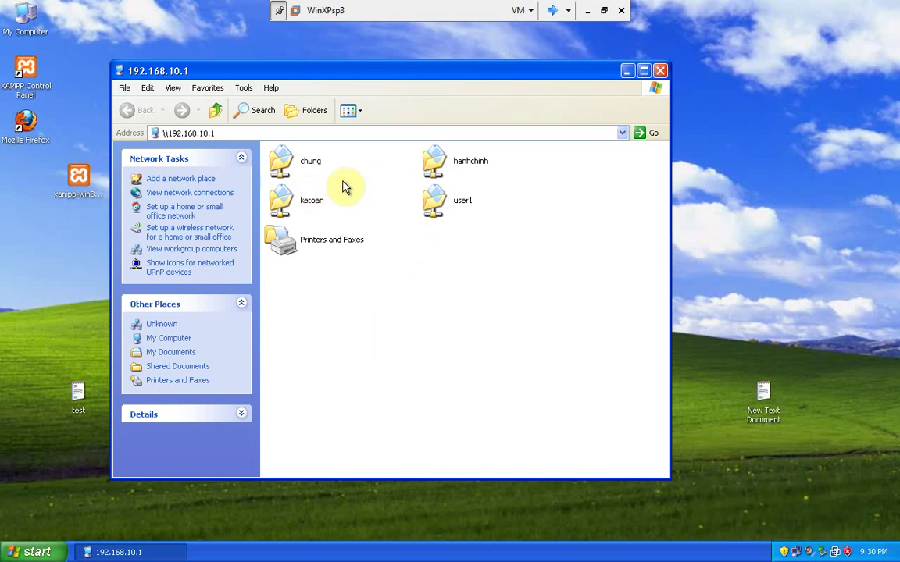
double_click(275, 164)
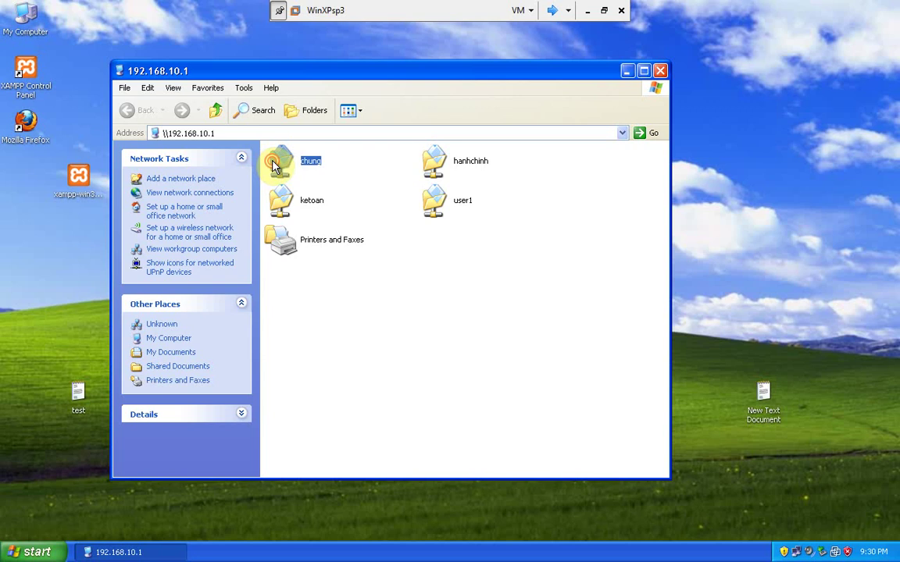
right_click(324, 225)
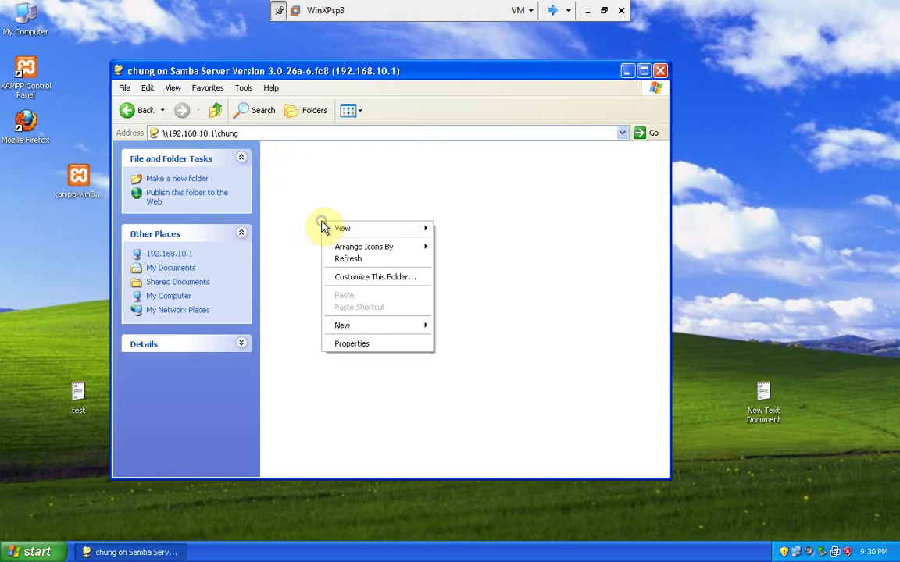
mouse_move(375, 326)
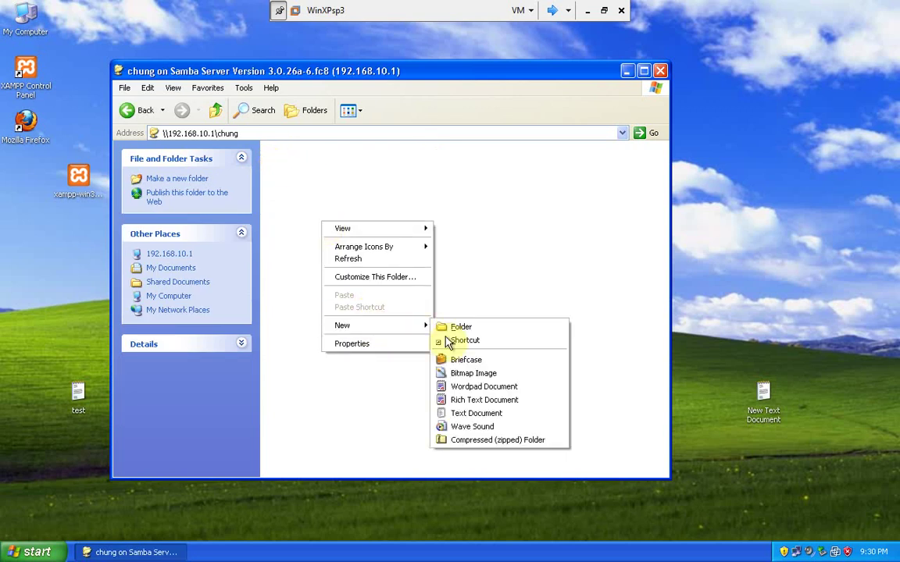
click(453, 325)
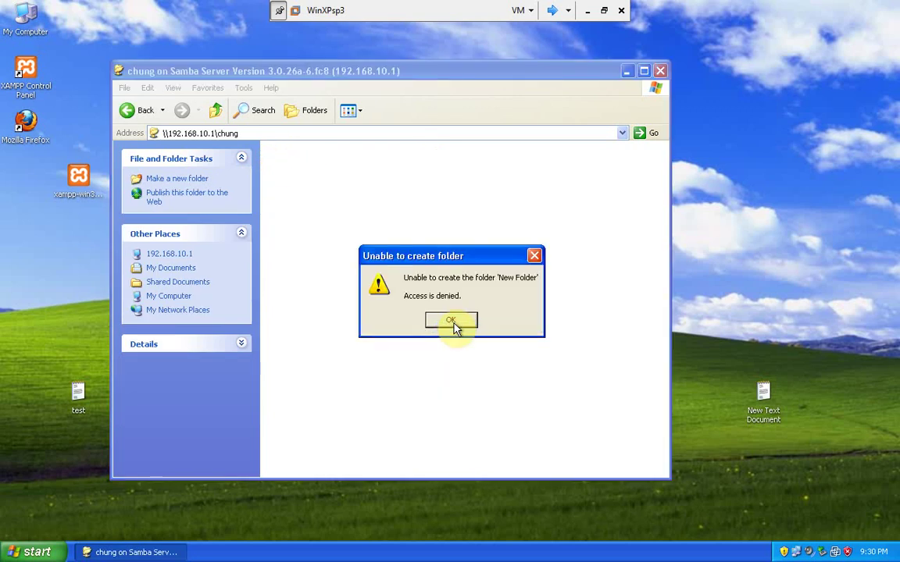
click(455, 325)
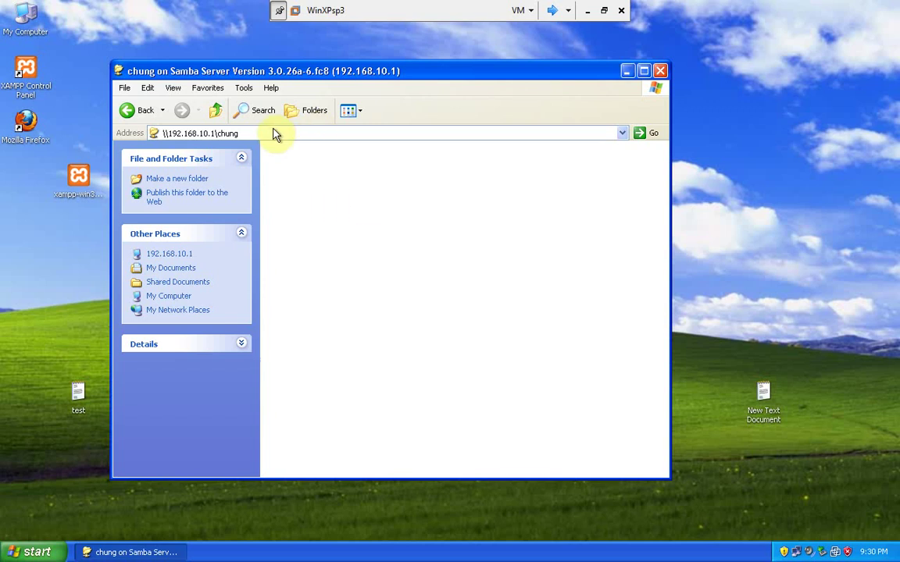
click(215, 111)
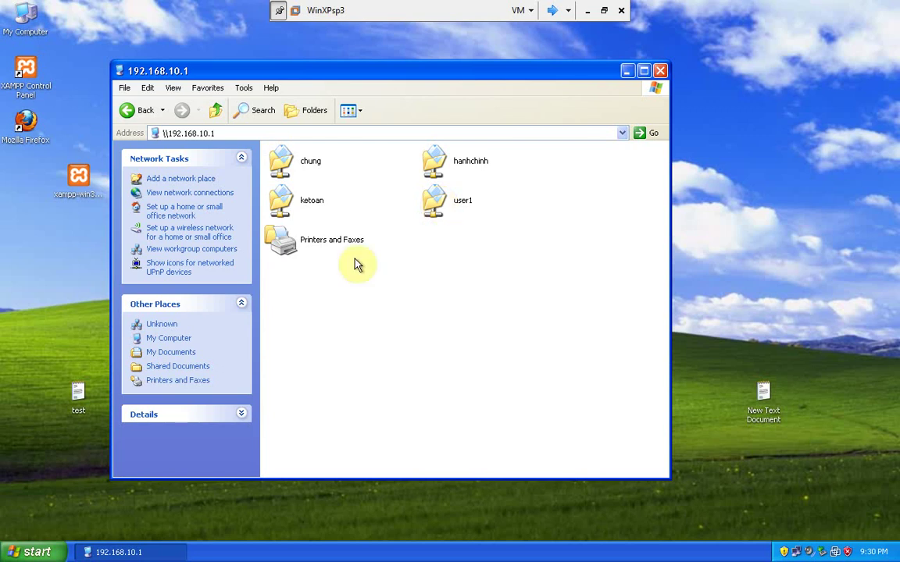
click(314, 248)
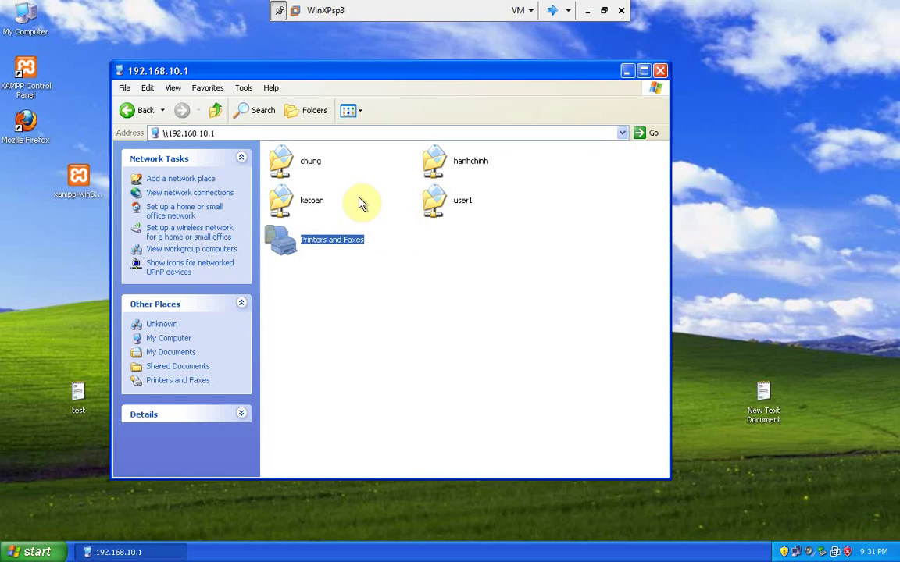
double_click(441, 163)
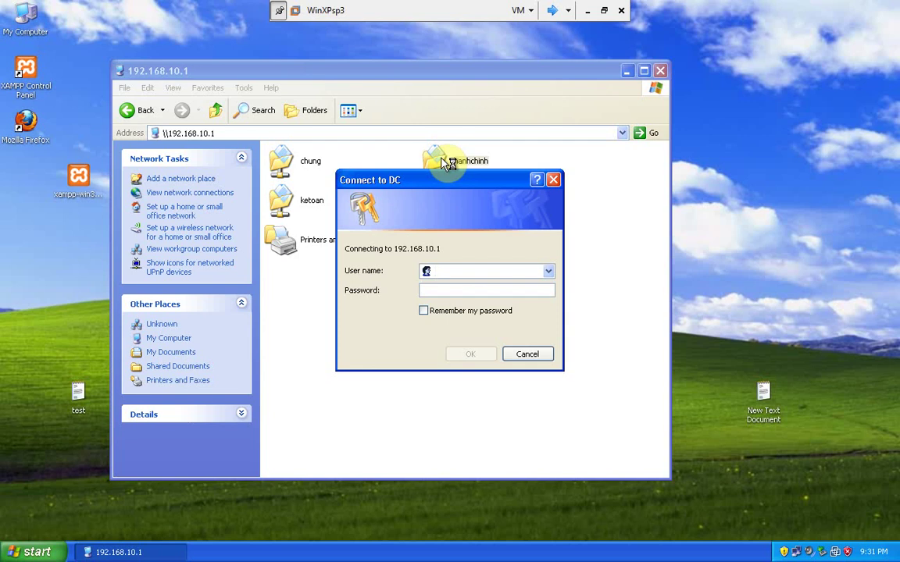
click(528, 353)
- Open the ketoan share and create a new folder named test in it
double_click(285, 204)
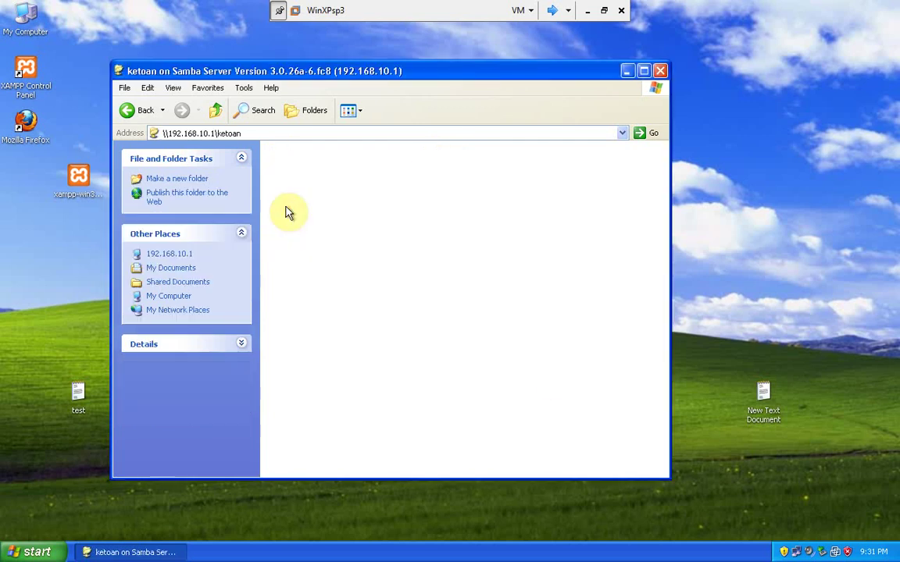
right_click(328, 245)
mouse_move(373, 352)
click(462, 350)
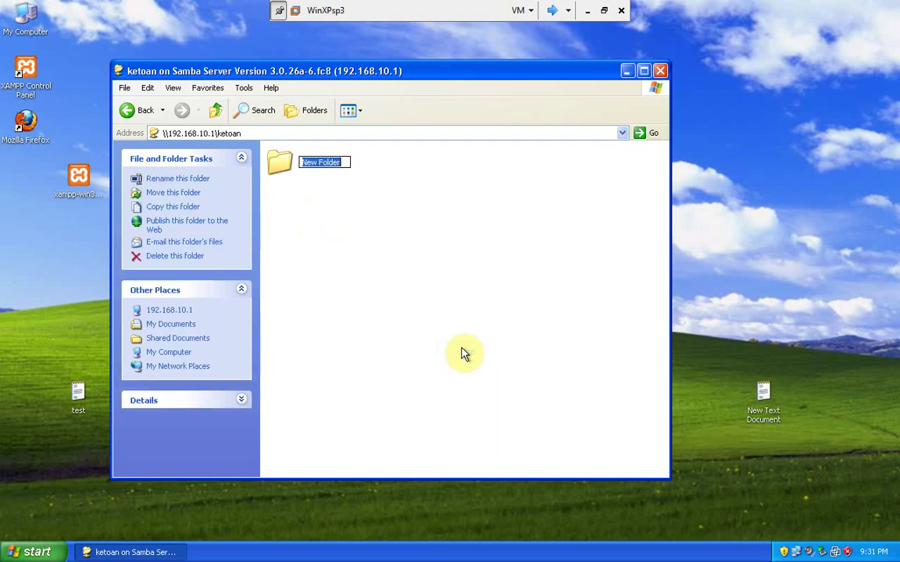
text(test)
key(Return)
- Copy the desktop test text file into ketoan, then switch to the Fedora client
click(76, 393)
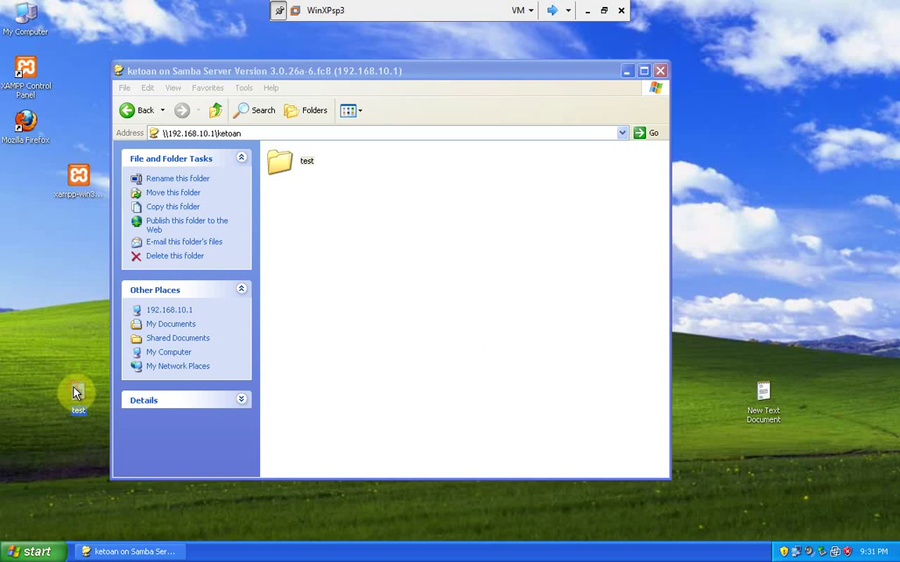
right_click(76, 393)
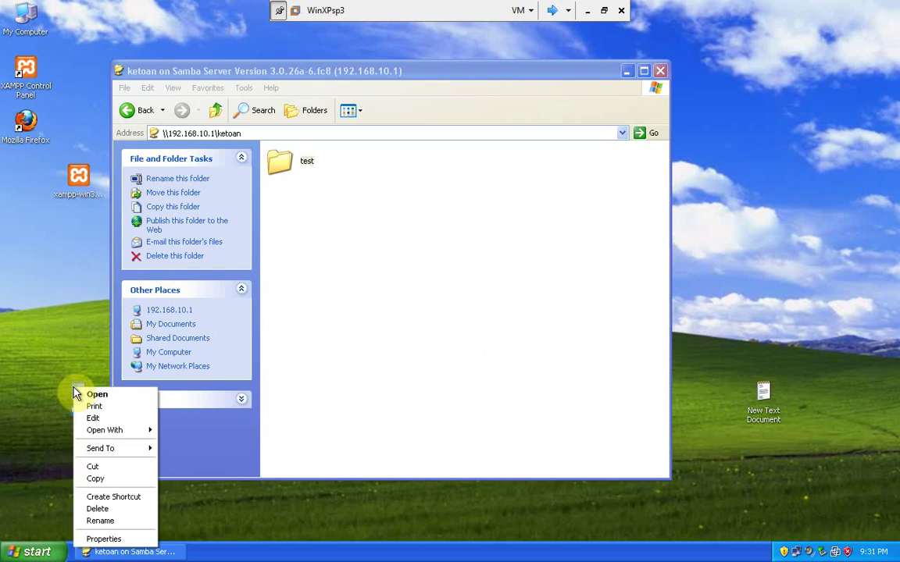
click(133, 479)
right_click(382, 283)
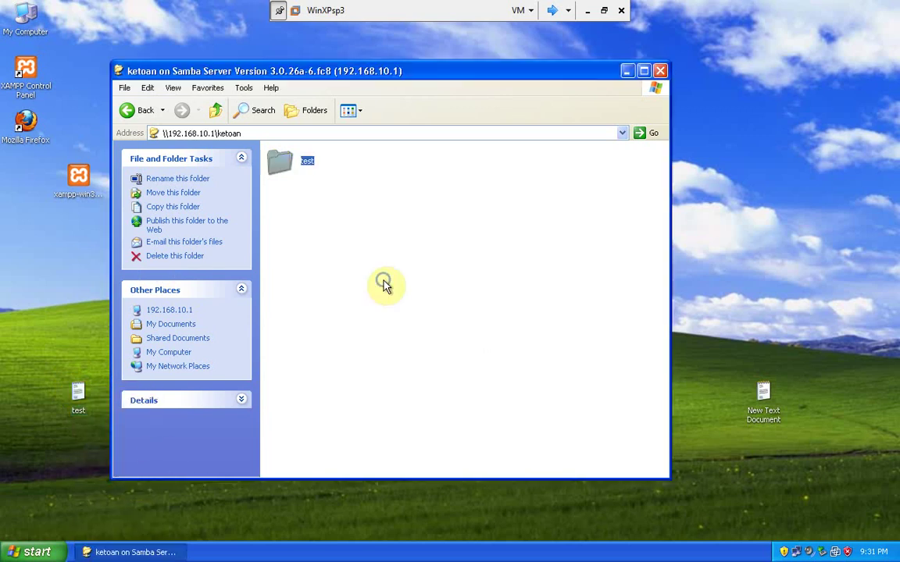
click(422, 356)
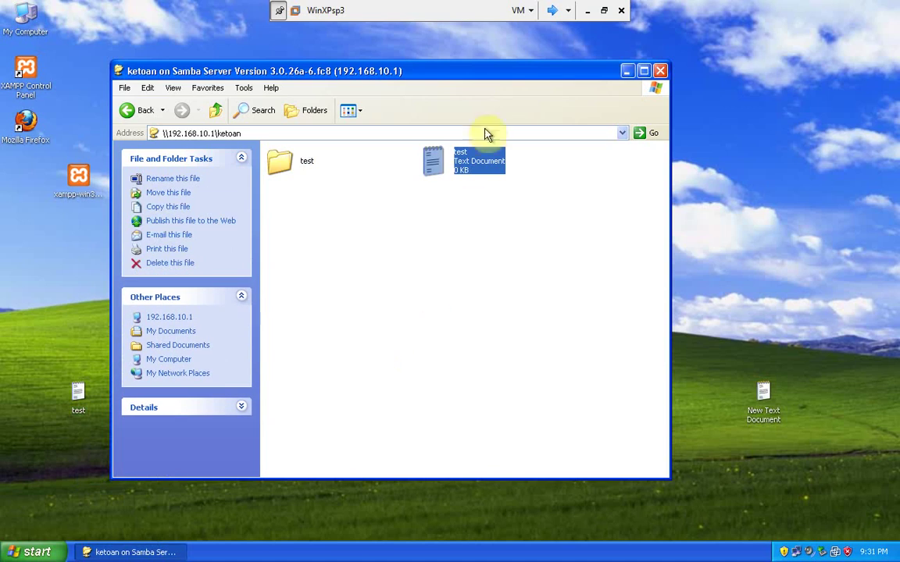
click(554, 13)
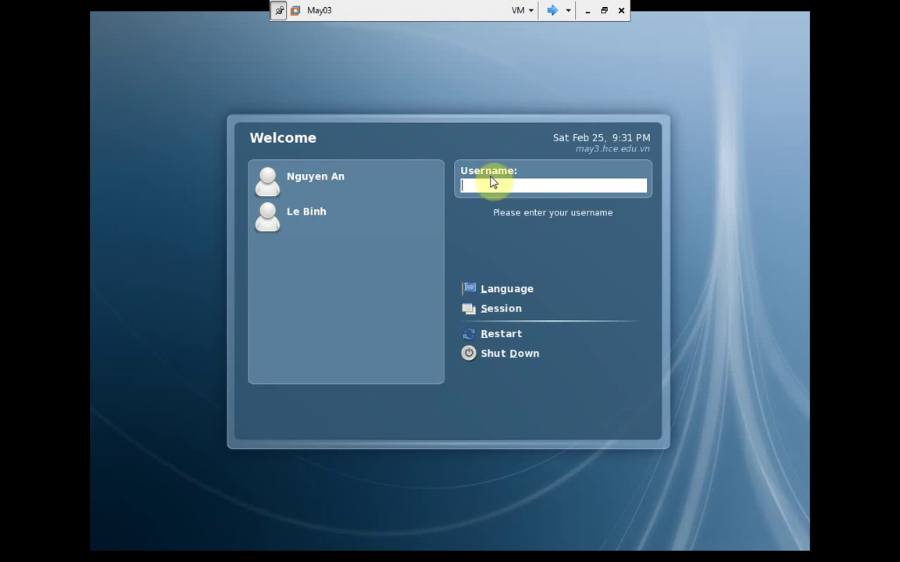
- Log in at the Fedora GDM screen as root with the account password
text(root)
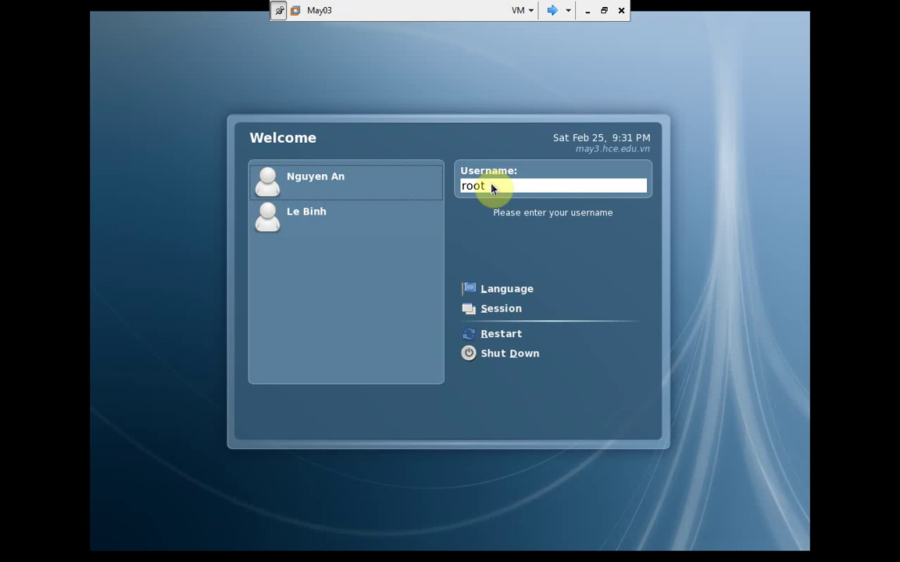
key(Return)
text(123456789)
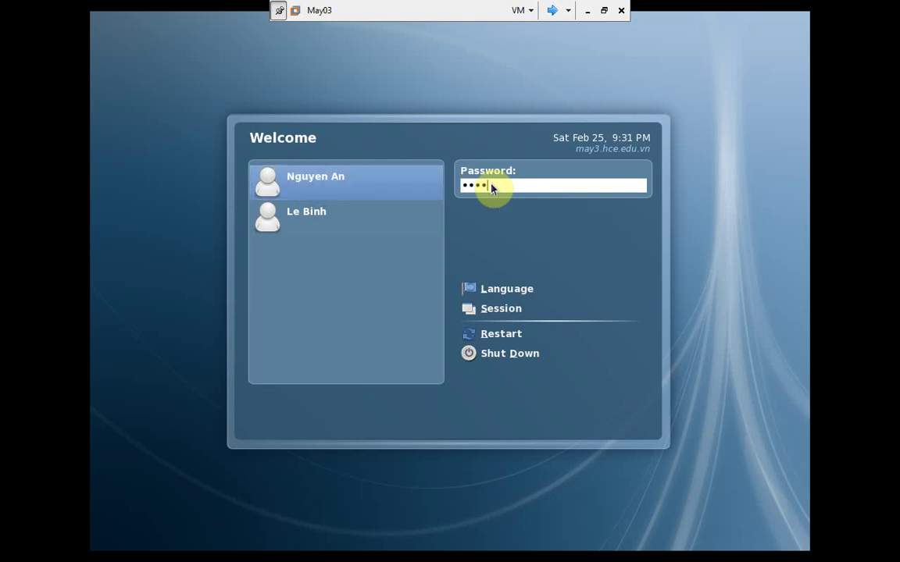
key(Return)
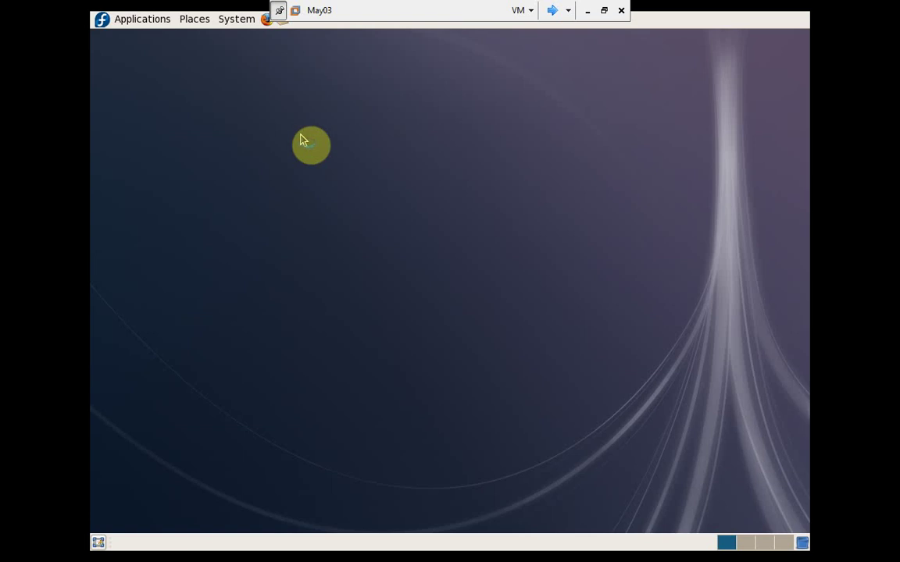
- Launch Authentication Configuration from System > Administration, entering the administrator password
click(225, 26)
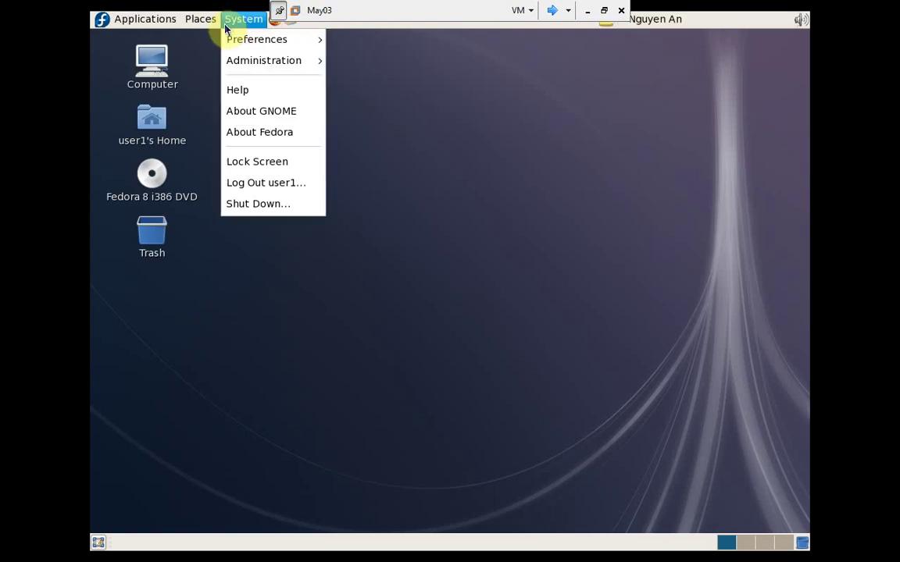
mouse_move(277, 67)
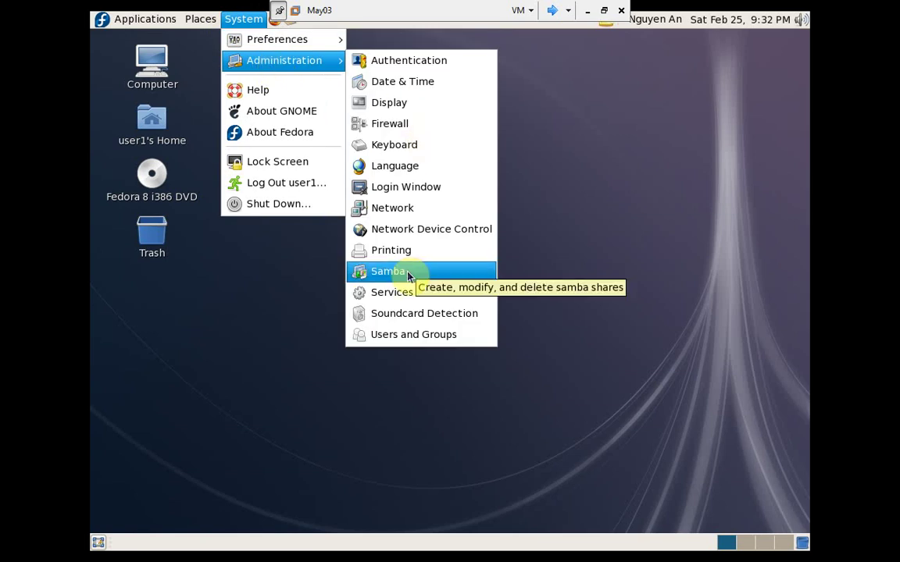
click(439, 64)
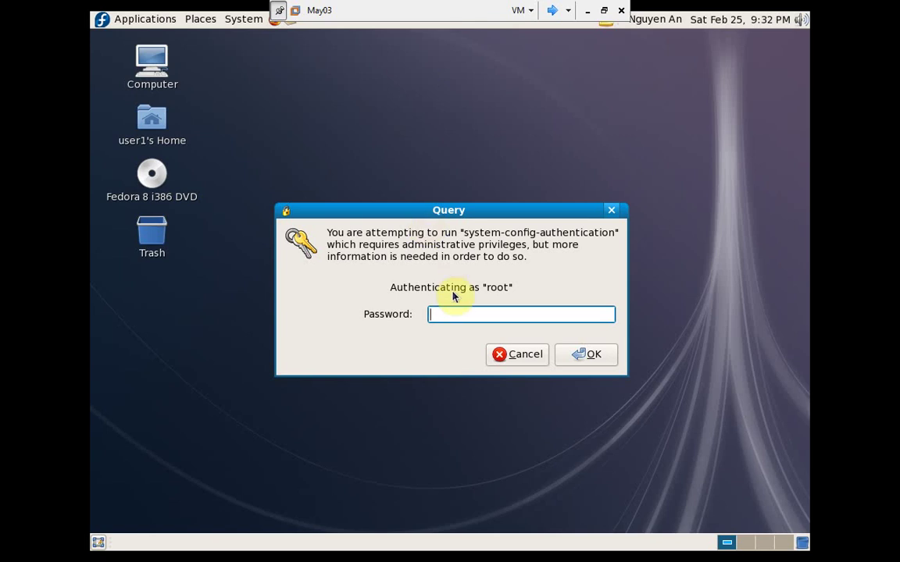
text(••)
key(Return)
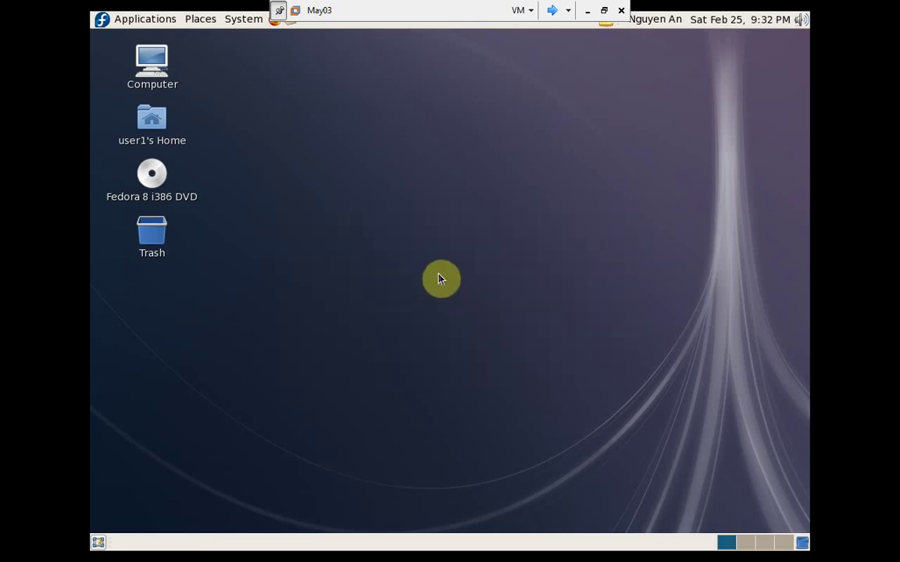
- Confirm the SMB settings with workgroup hce and close Authentication Configuration
click(255, 121)
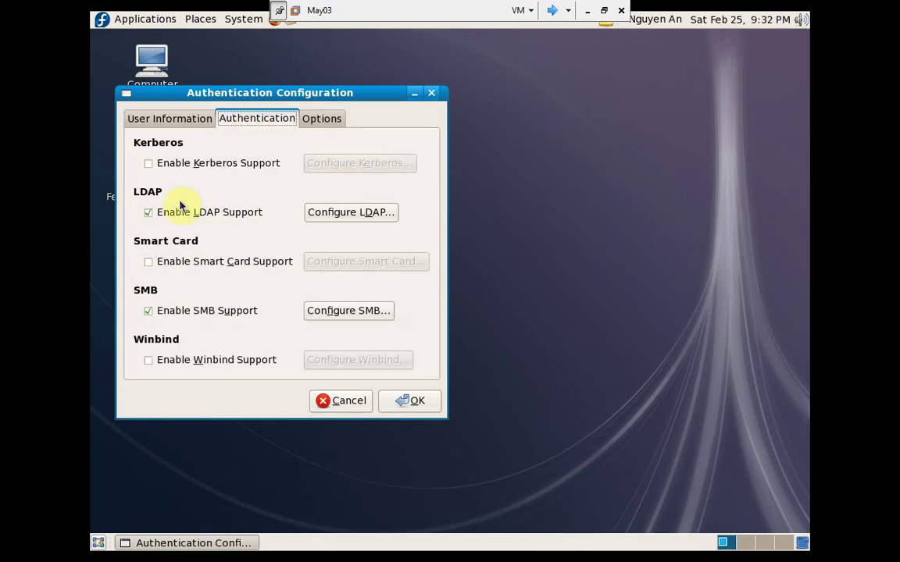
click(334, 312)
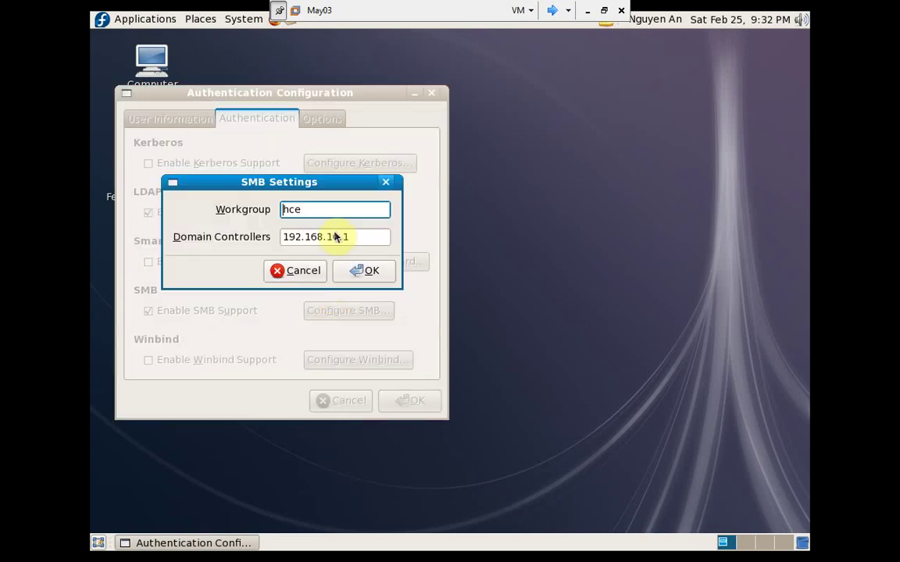
double_click(298, 210)
click(346, 270)
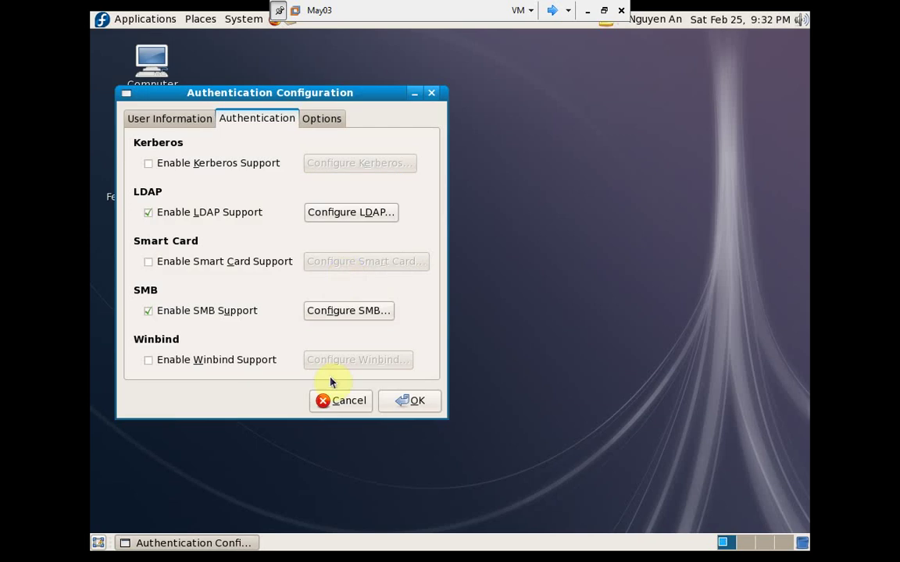
click(418, 406)
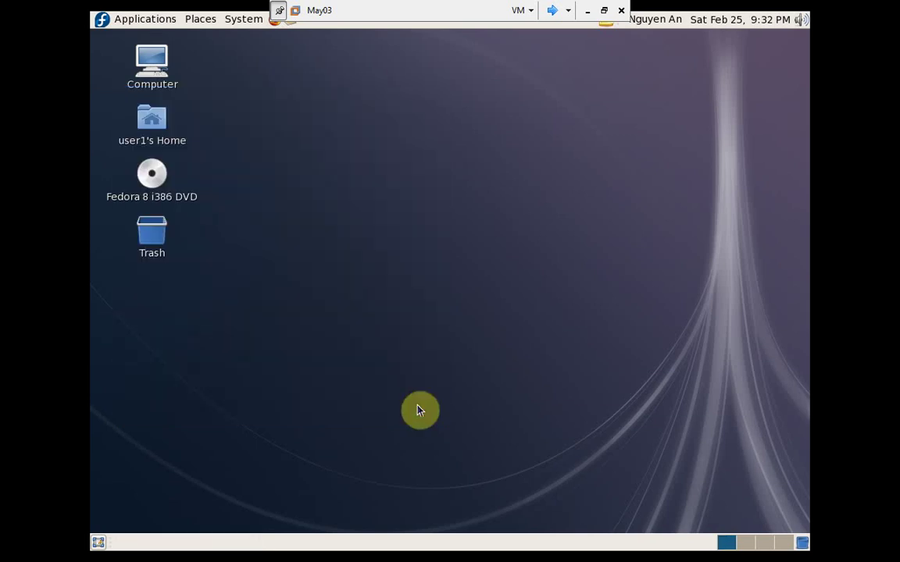
- Browse Places > Network to see Windows Network, then launch a Terminal
click(199, 22)
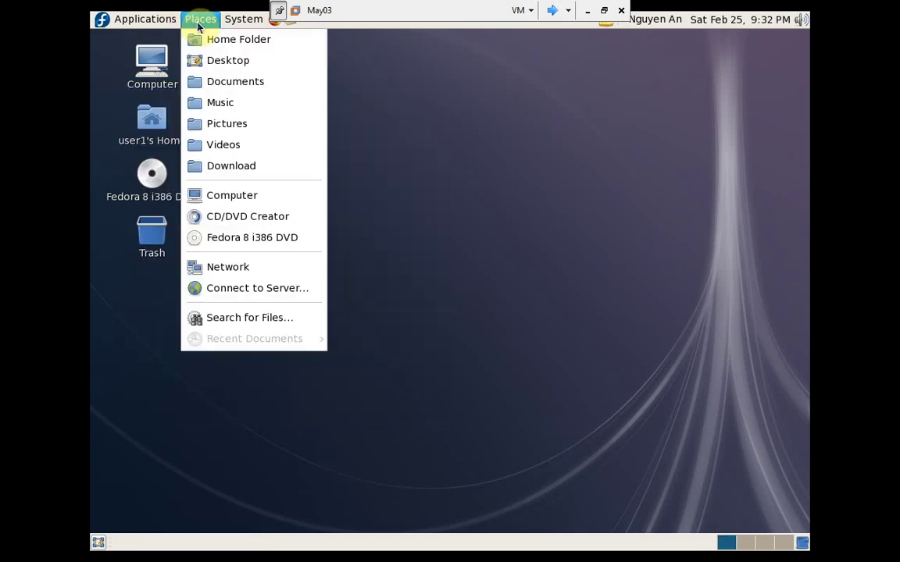
click(234, 277)
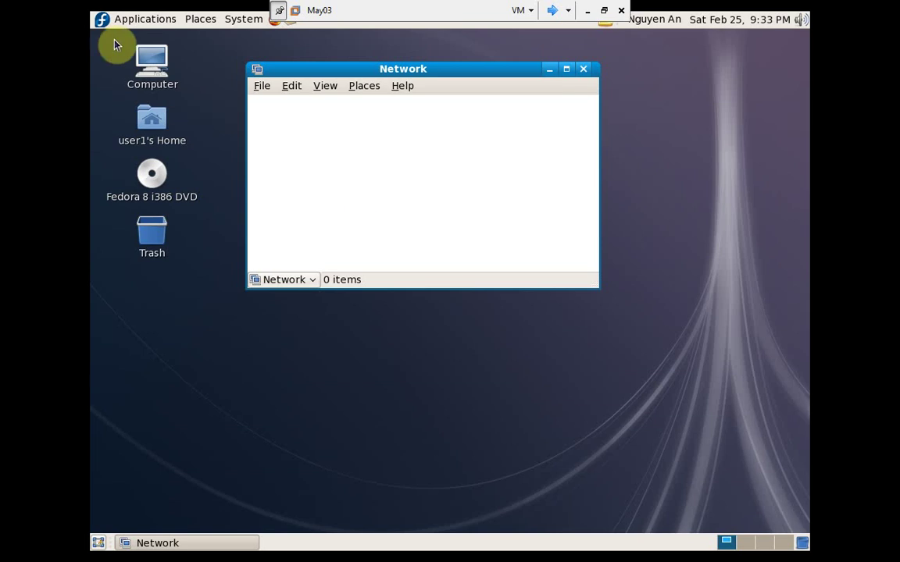
click(136, 21)
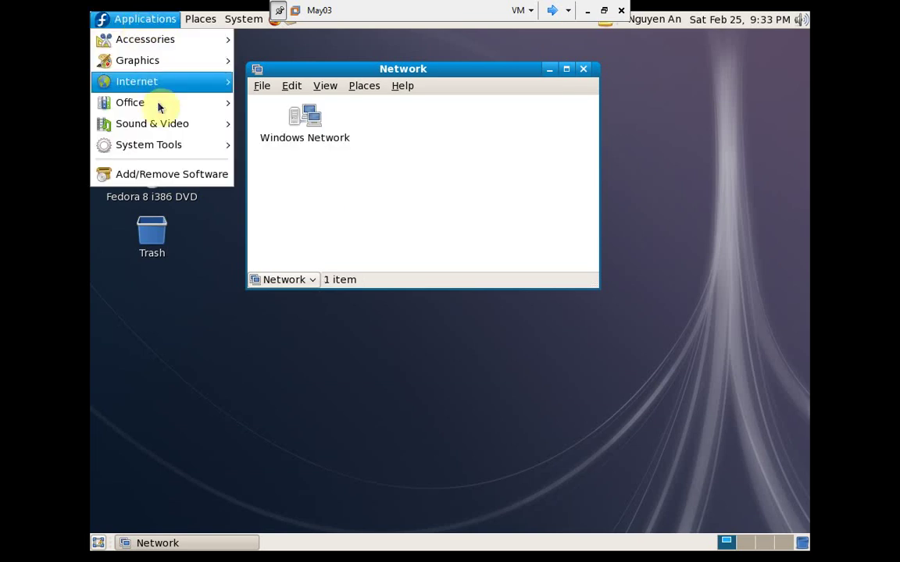
mouse_move(161, 145)
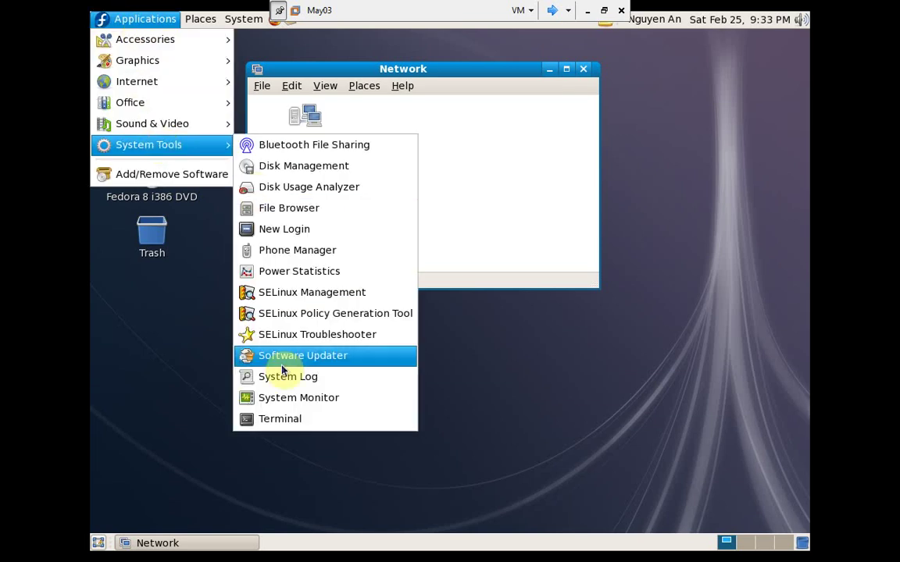
click(279, 426)
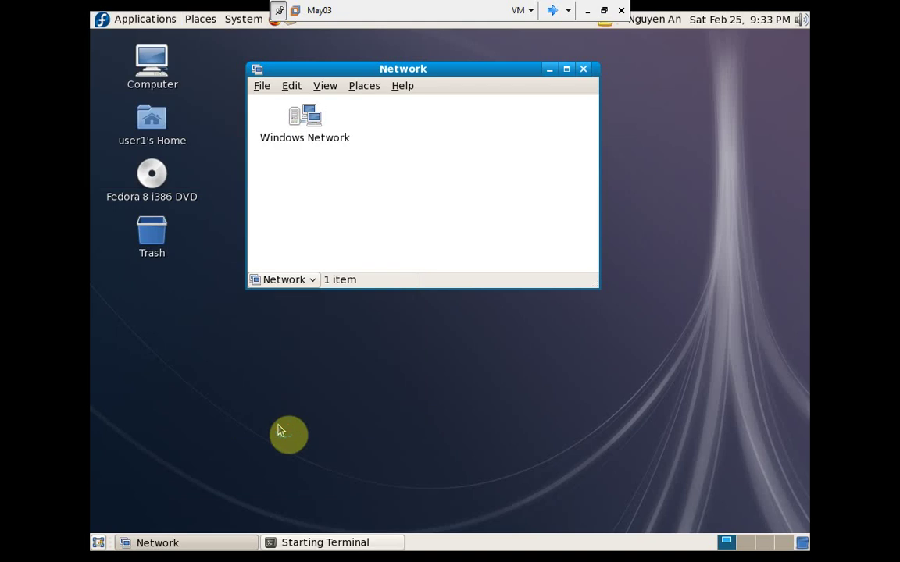
- Run smbclient -U user1 -L DC and enter the password to list DC's shares
text(smbcl)
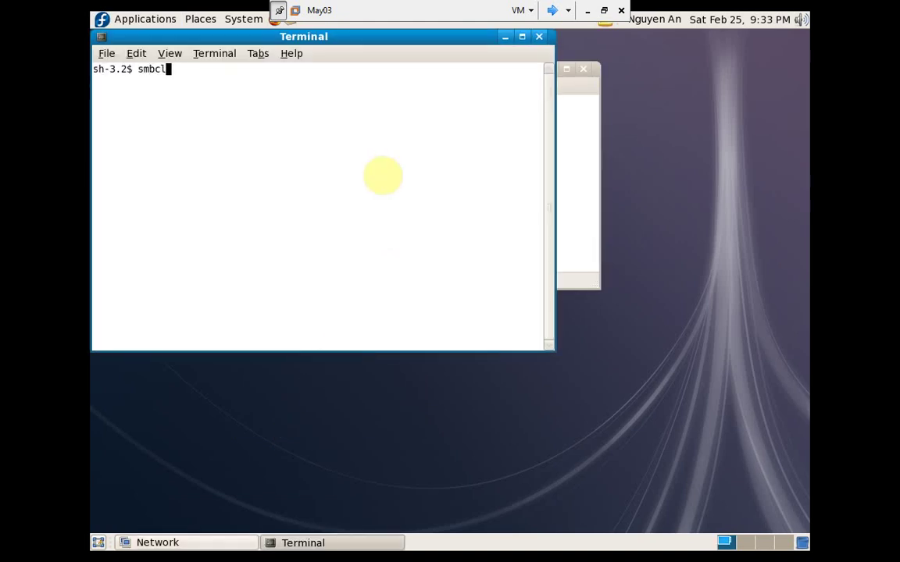
text(ient)
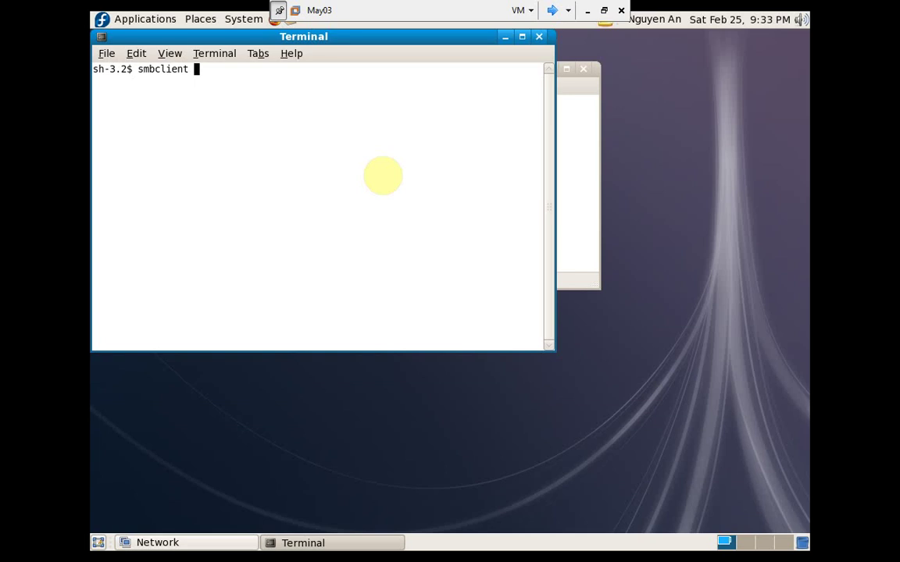
text(-U user1 /)
key(BackSpace)
text(-L DC)
key(Return)
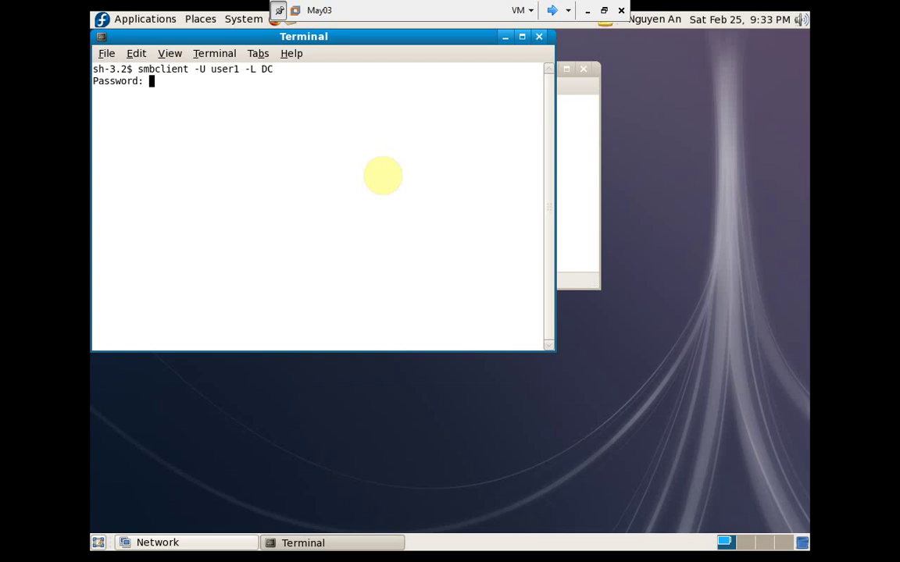
key(Return)
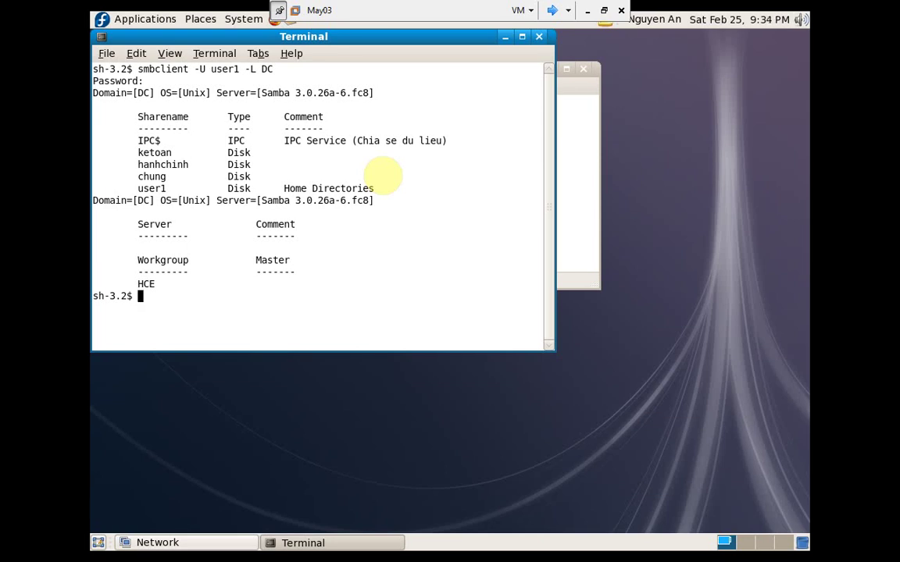
- Connect with smbclient -U user1 //DC/ketoan and list its files, test.txt and test
key(Up)
key(BackSpace)
key(BackSpace)
key(BackSpace)
key(BackSpace)
key(BackSpace)
text(//DC/ket)
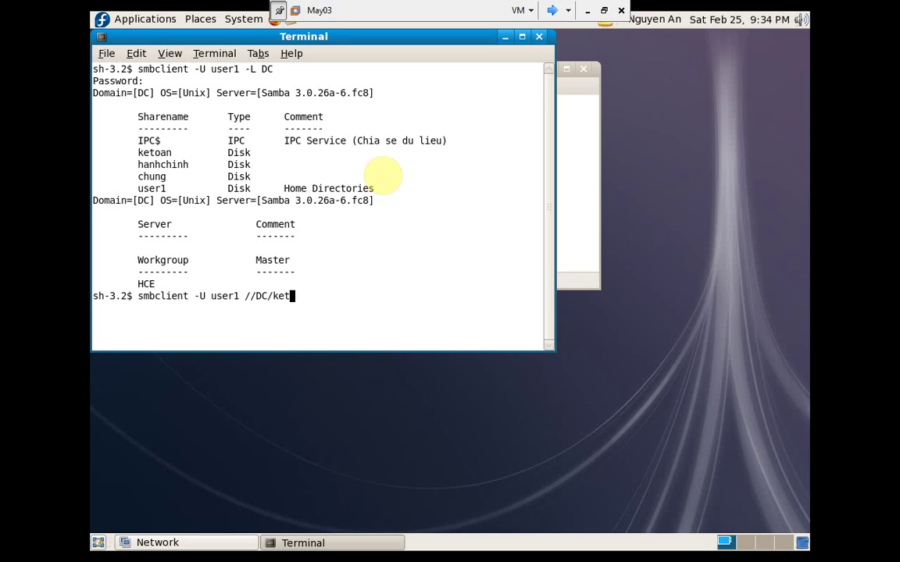
text(oan)
key(Return)
key(Return)
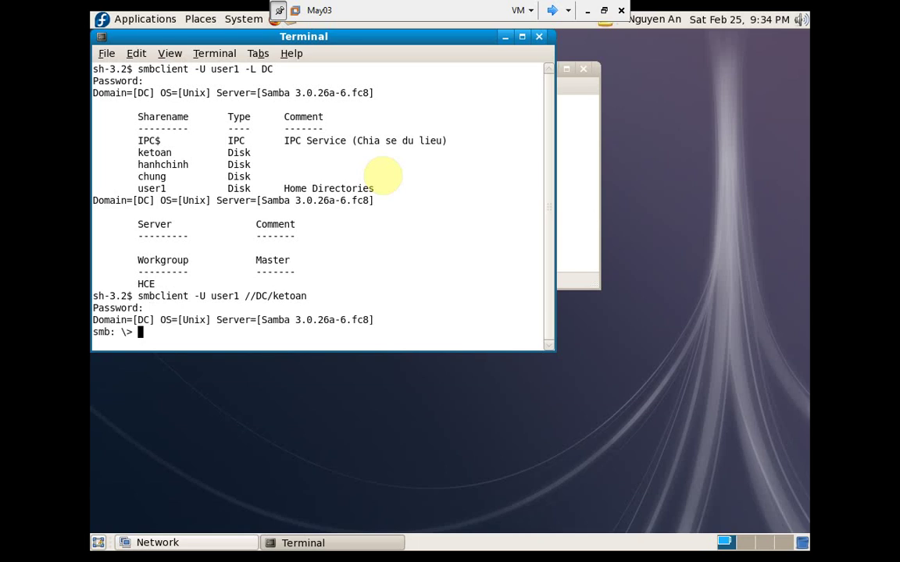
text(ls)
key(Return)
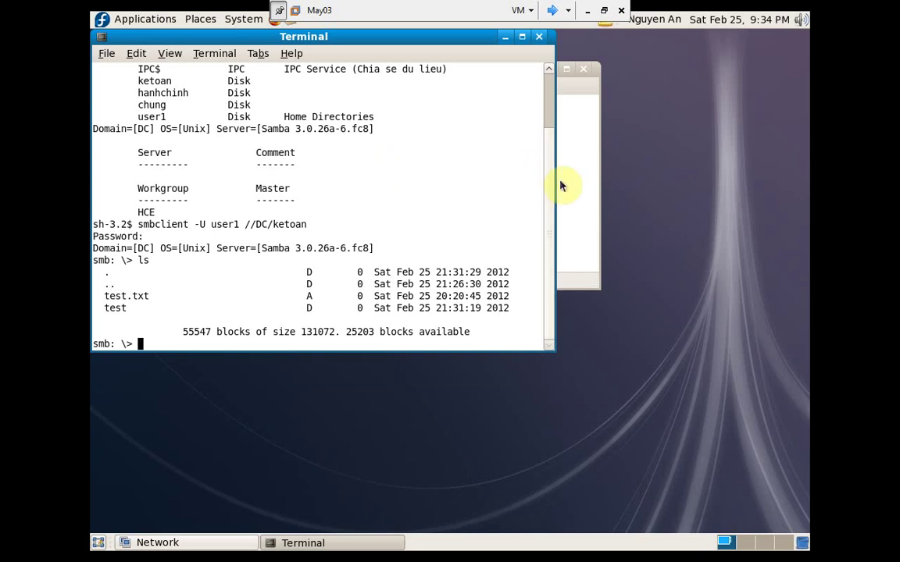
click(561, 200)
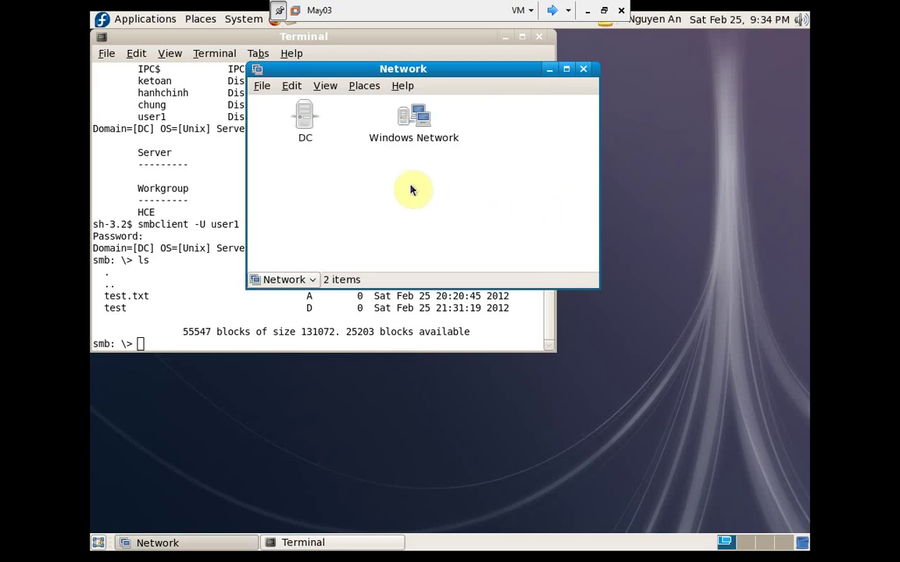
- Open DC in Nautilus and try the hanhchinh share, dismissing the login prompt and error
click(304, 133)
double_click(304, 131)
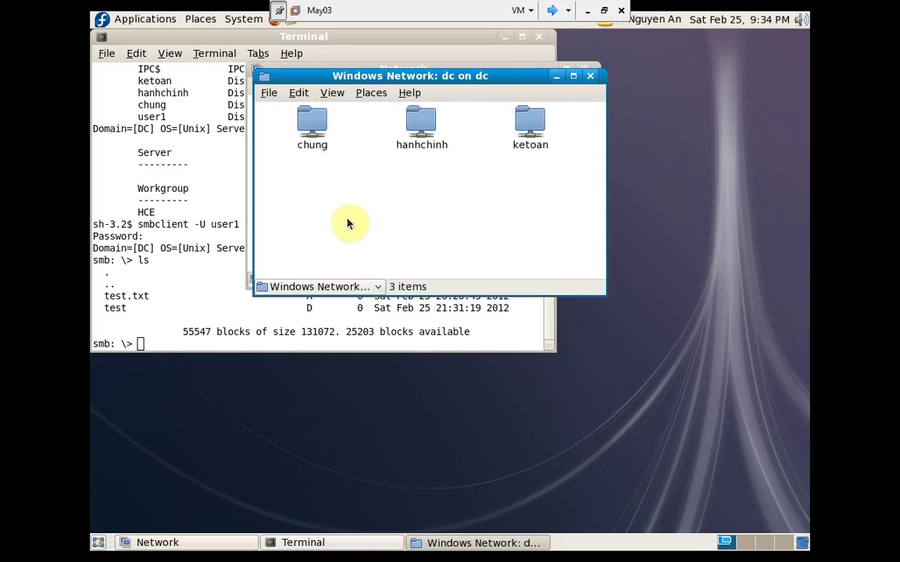
double_click(418, 123)
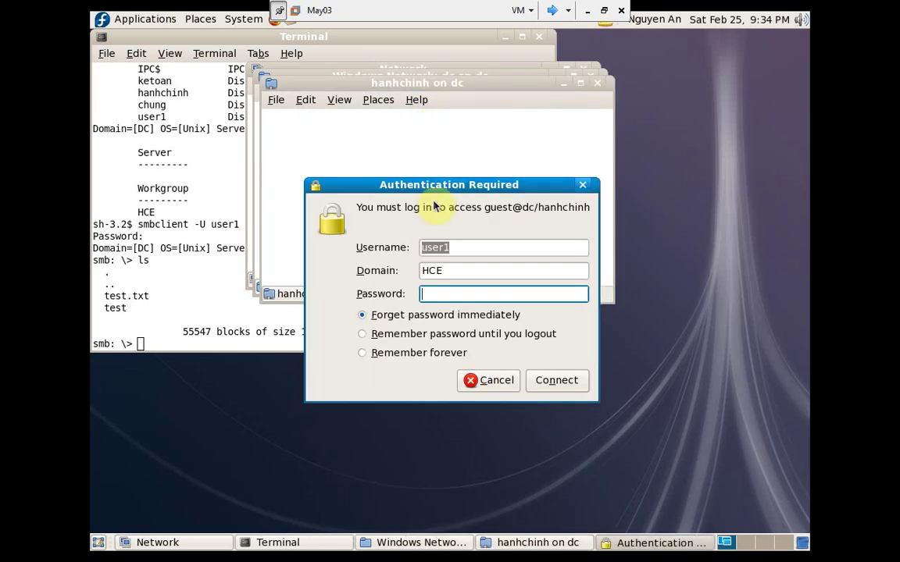
click(509, 381)
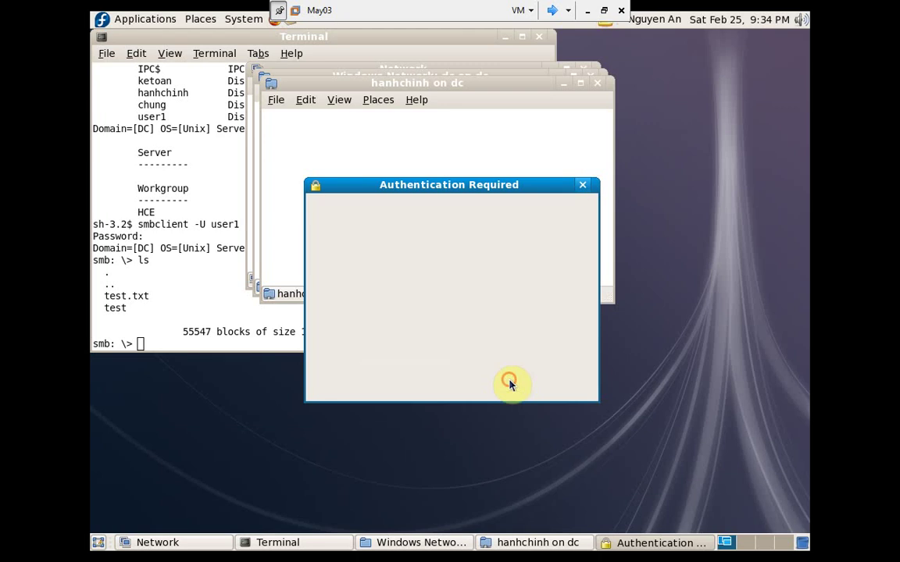
click(561, 237)
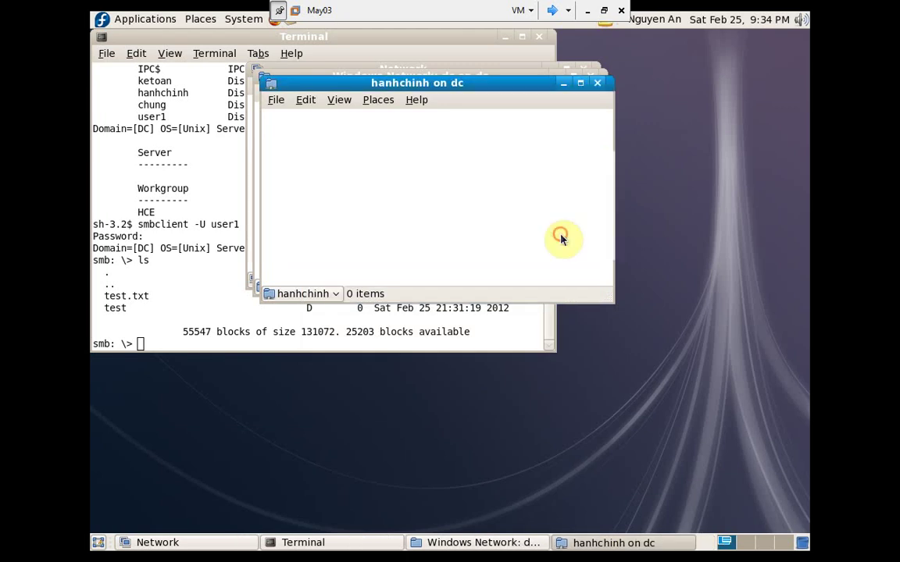
- Close the hanhchinh, DC and Network windows and choose System > Log Out
click(595, 85)
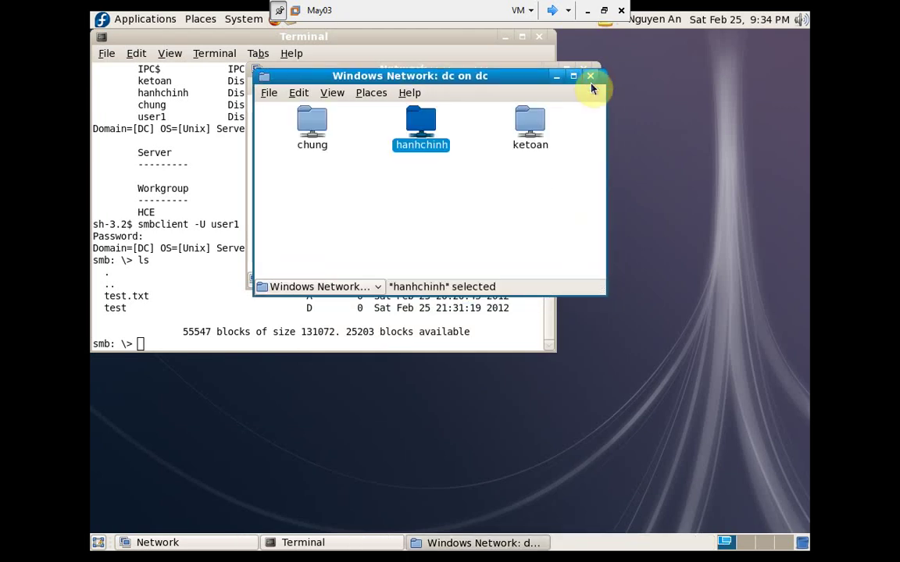
click(591, 76)
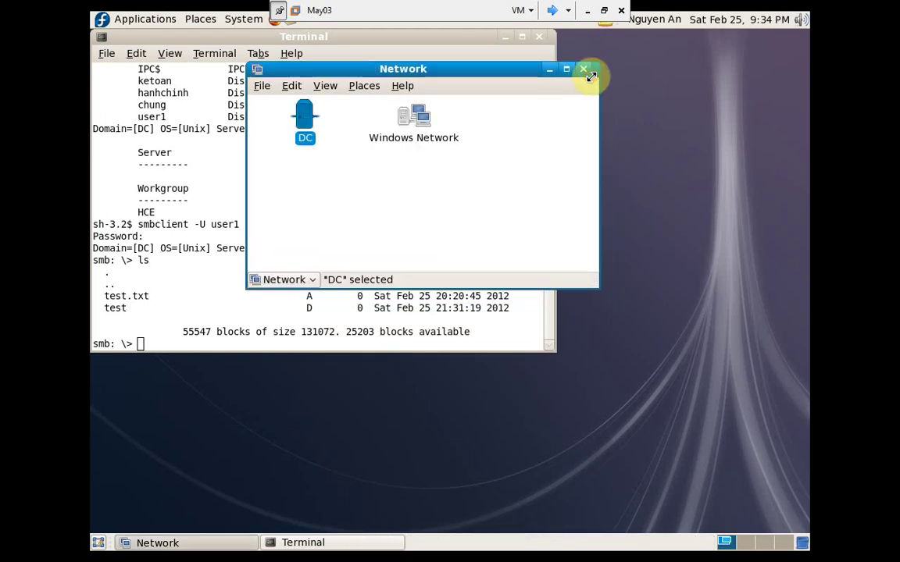
click(584, 70)
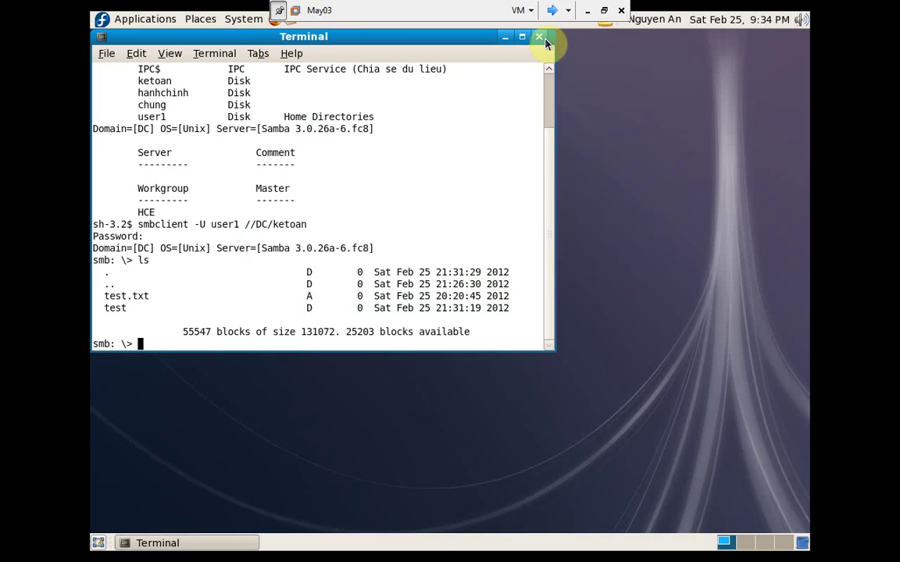
click(235, 19)
click(275, 182)
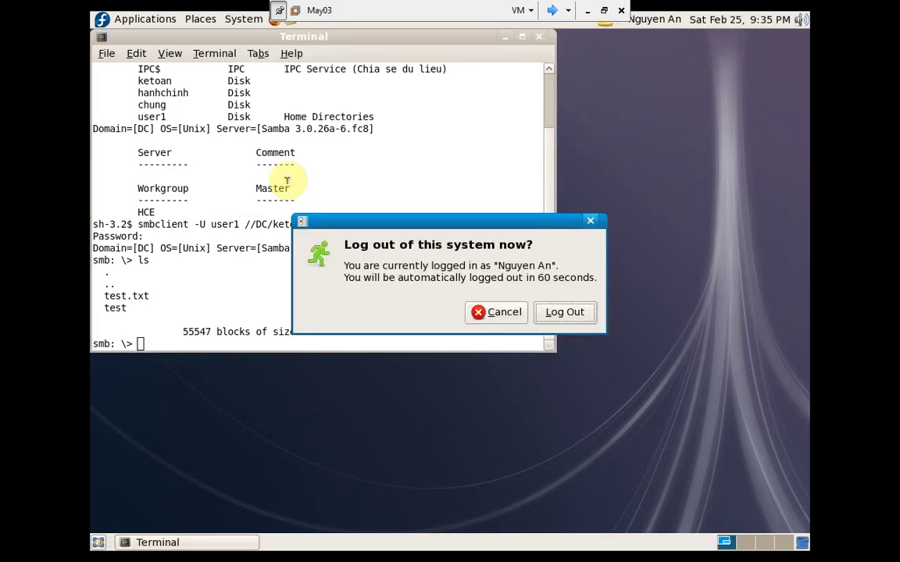
- Log out and sign back in as the second user account with its password
click(551, 312)
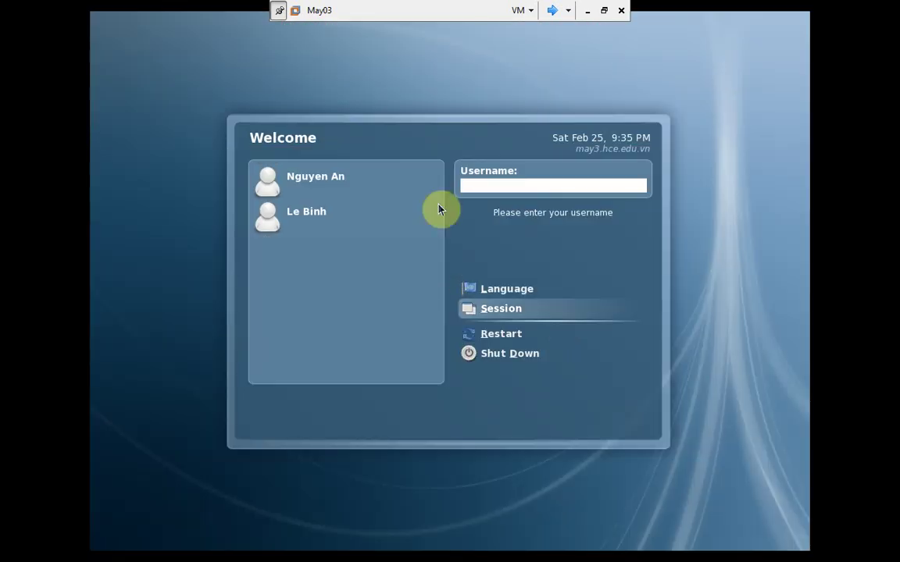
click(297, 220)
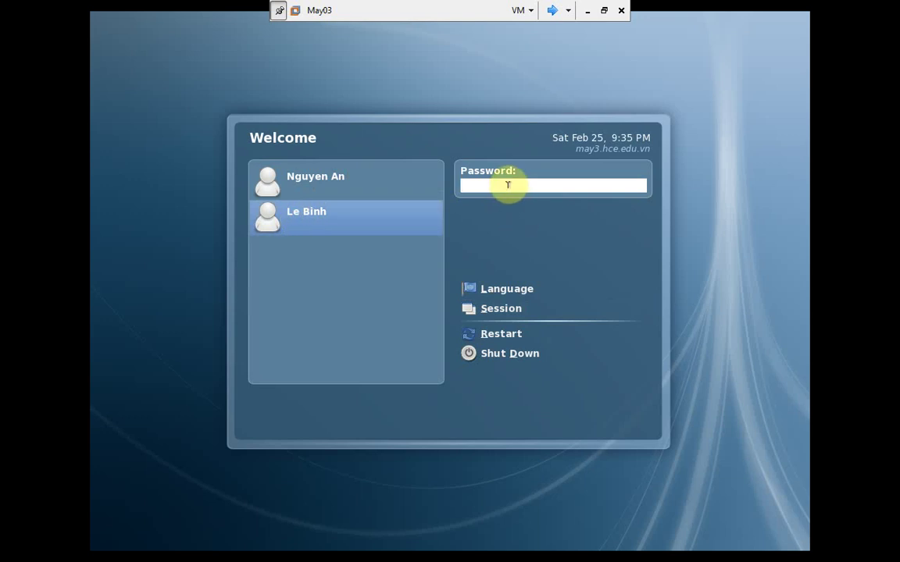
text(•••••••••)
key(Return)
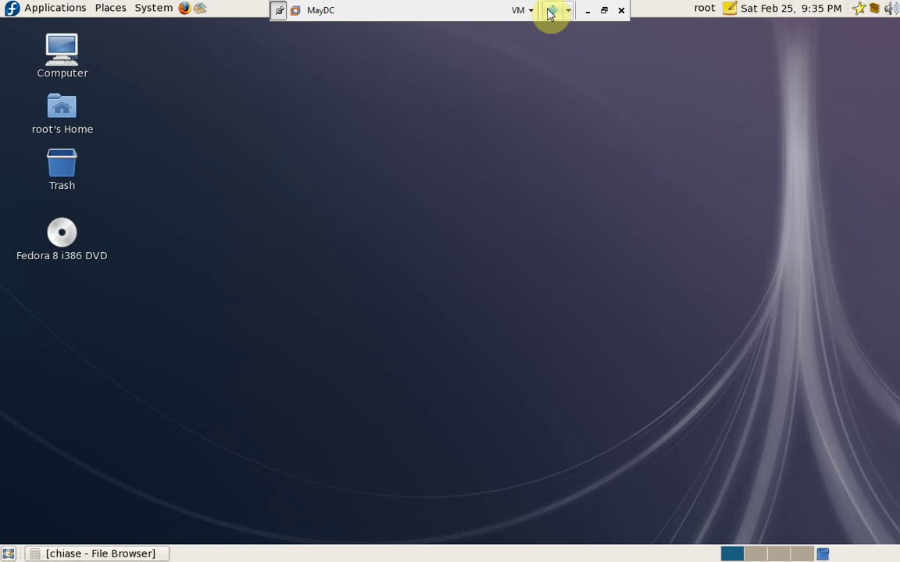
- Switch past the Windows XP VM to the May03 Fedora client desktop
click(550, 11)
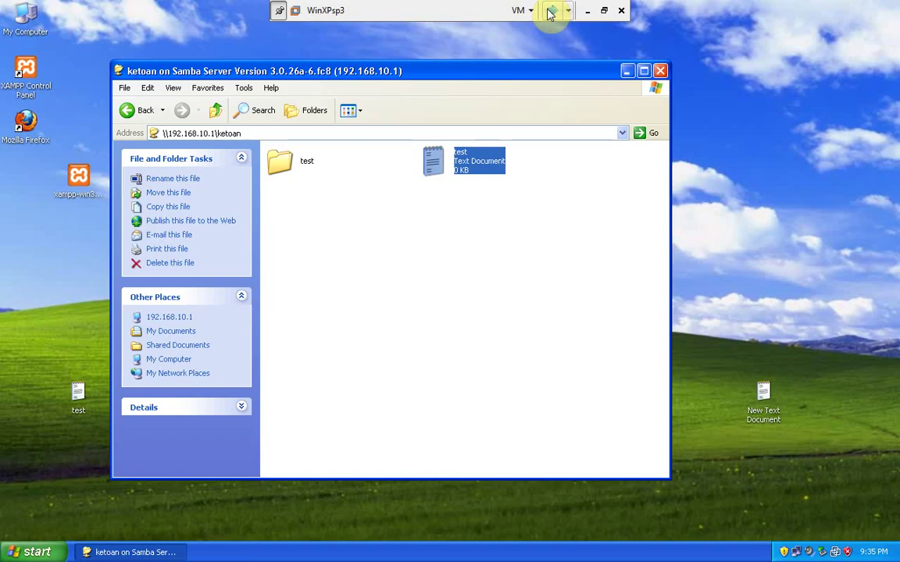
click(550, 11)
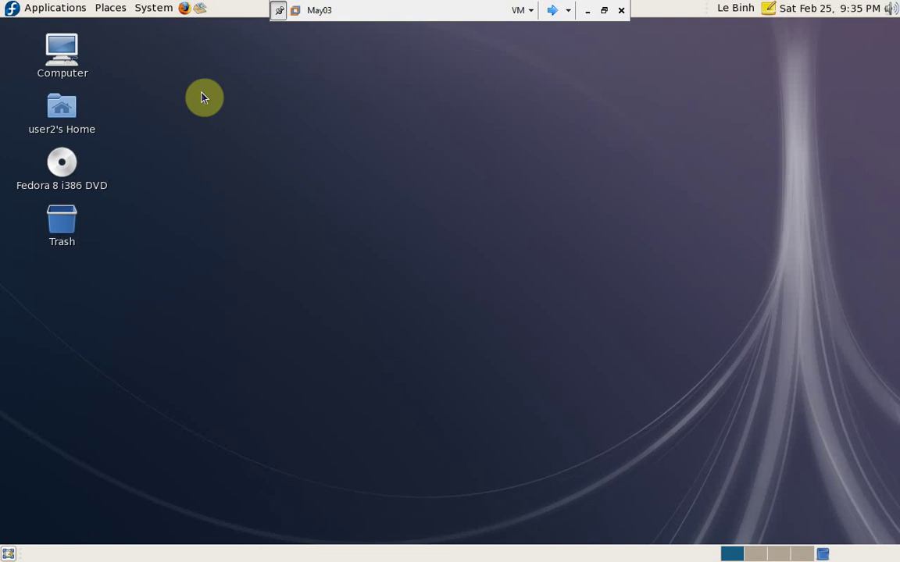
- Browse the network to the DC server and open its hanhchinh share
click(155, 10)
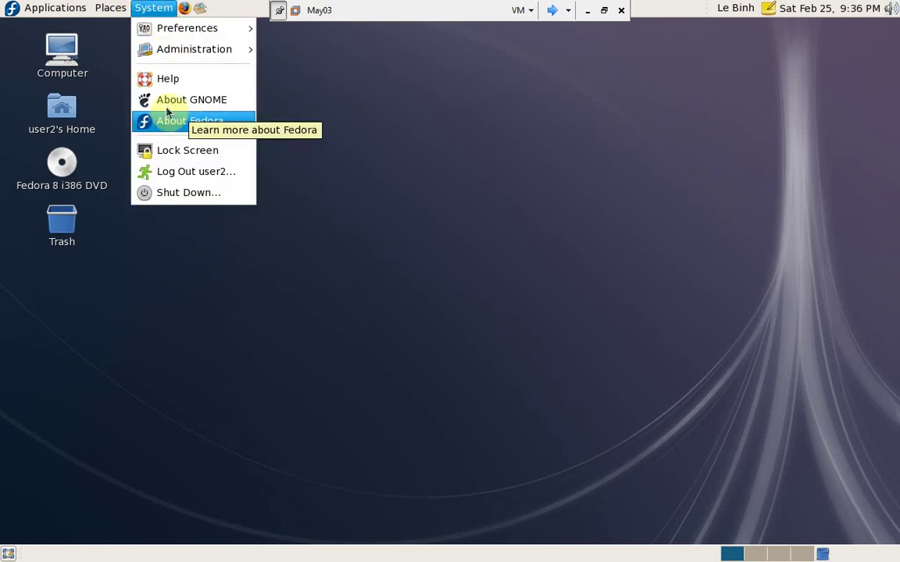
mouse_move(110, 8)
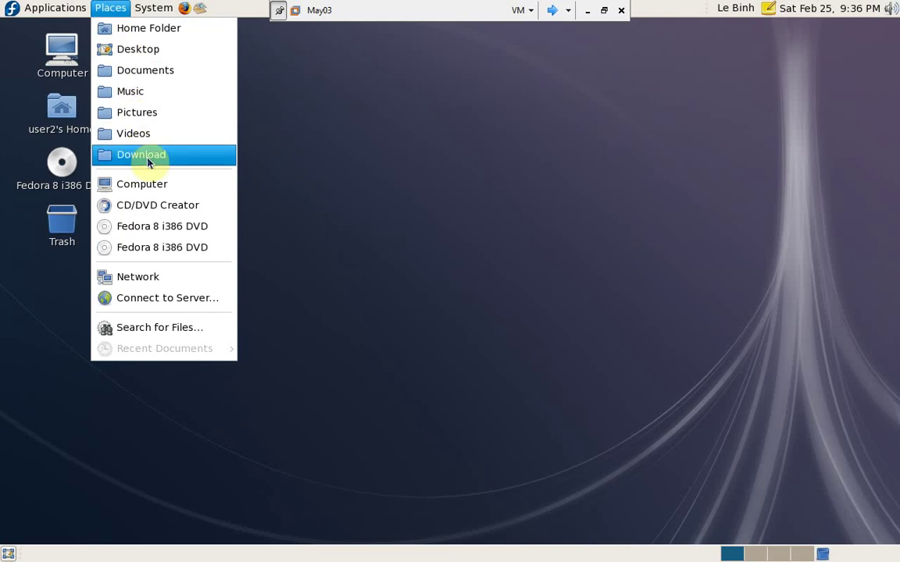
click(160, 276)
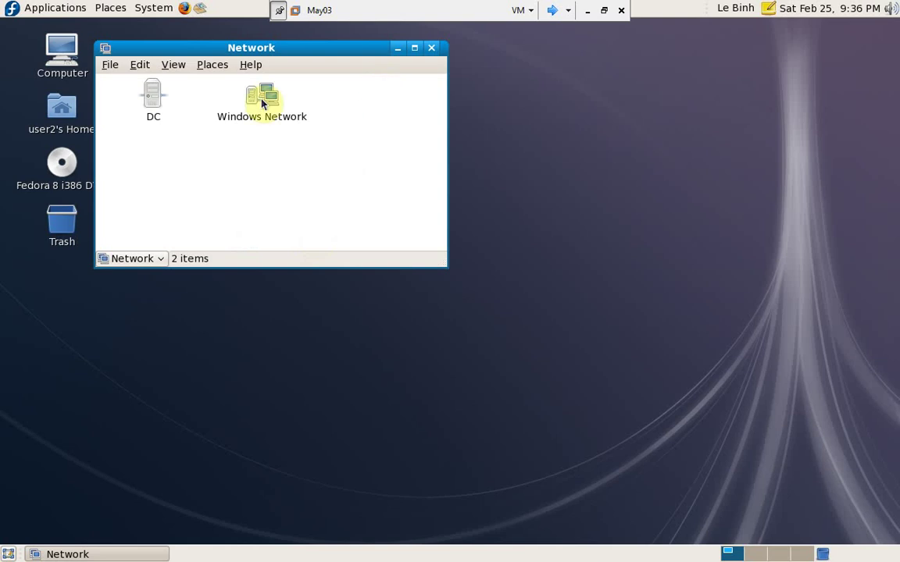
double_click(155, 98)
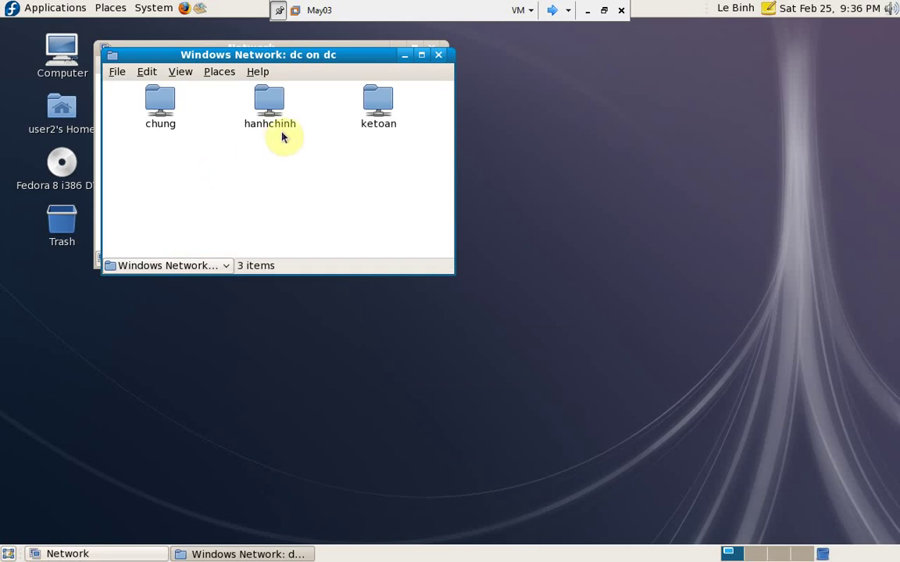
double_click(273, 110)
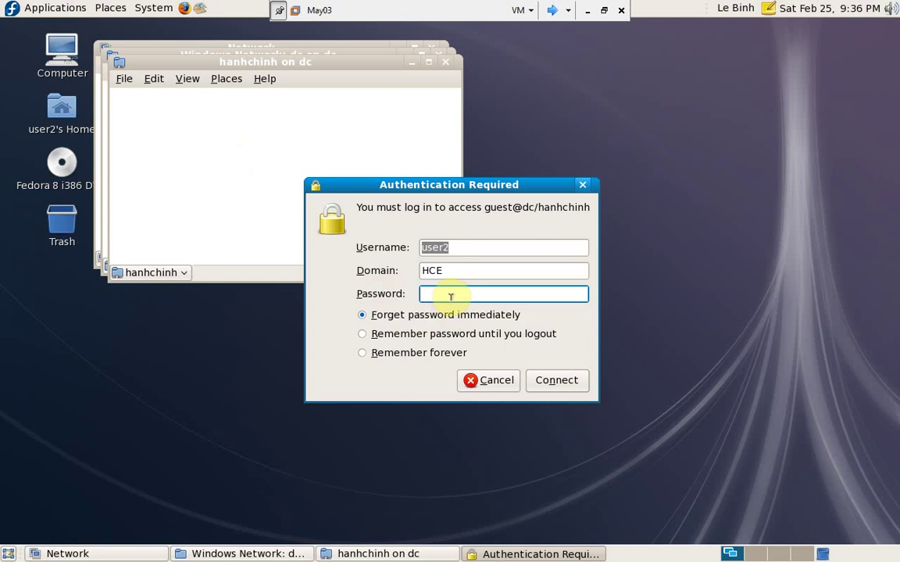
- Enter user2's password, remember it until logout, and connect to hanhchinh
click(453, 297)
text(•)
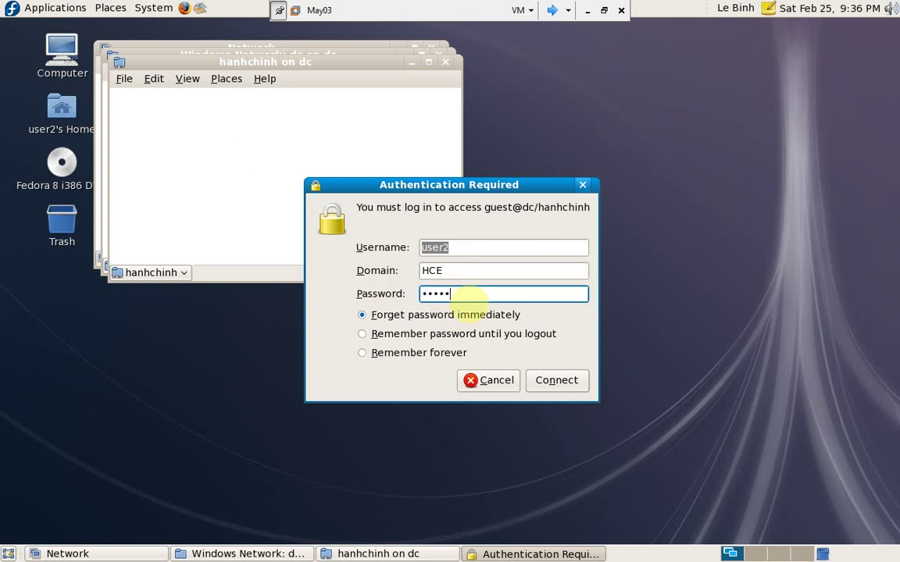
text(••••••••)
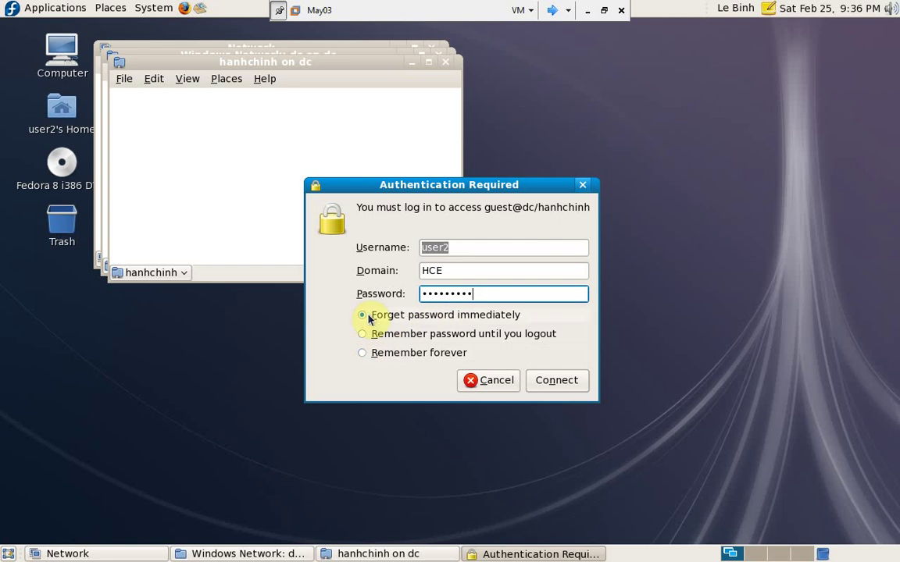
click(366, 333)
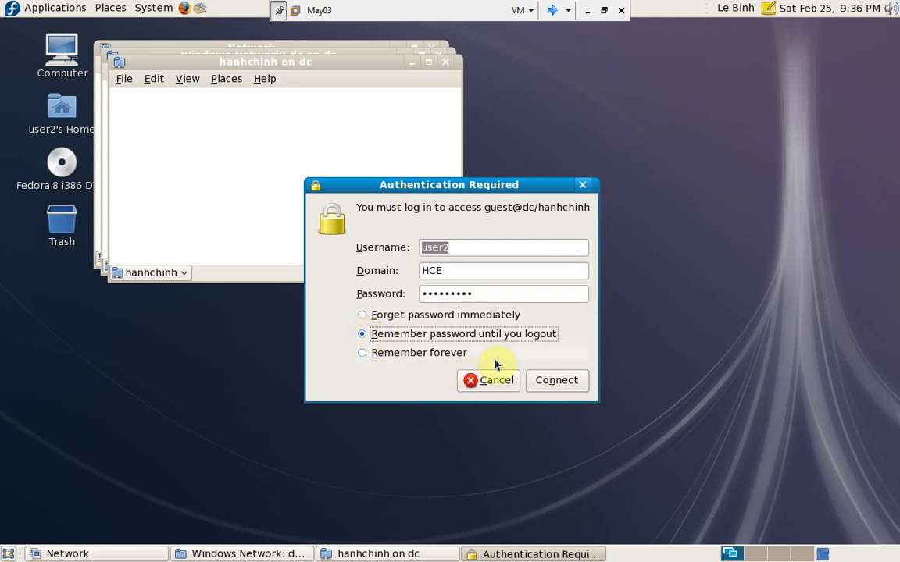
click(544, 378)
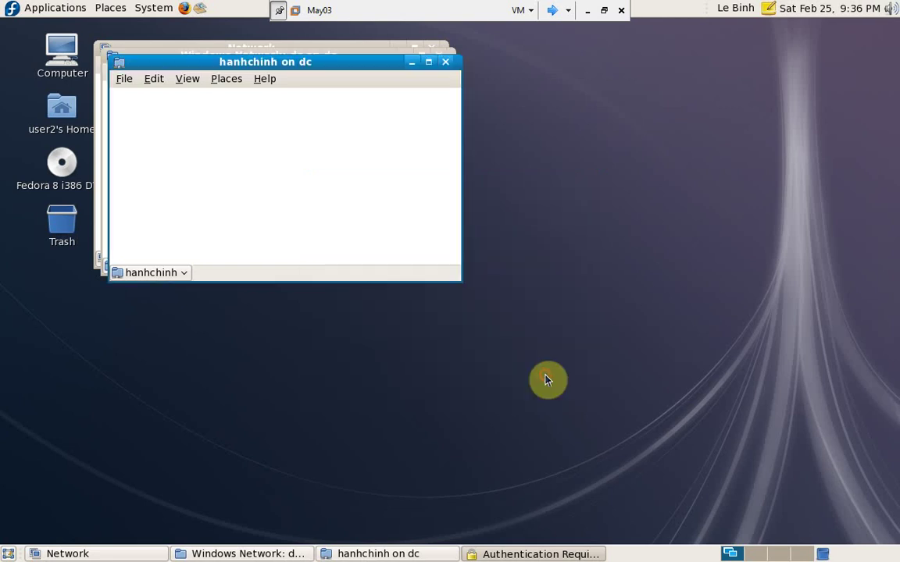
right_click(295, 180)
click(307, 181)
key(BackSpace)
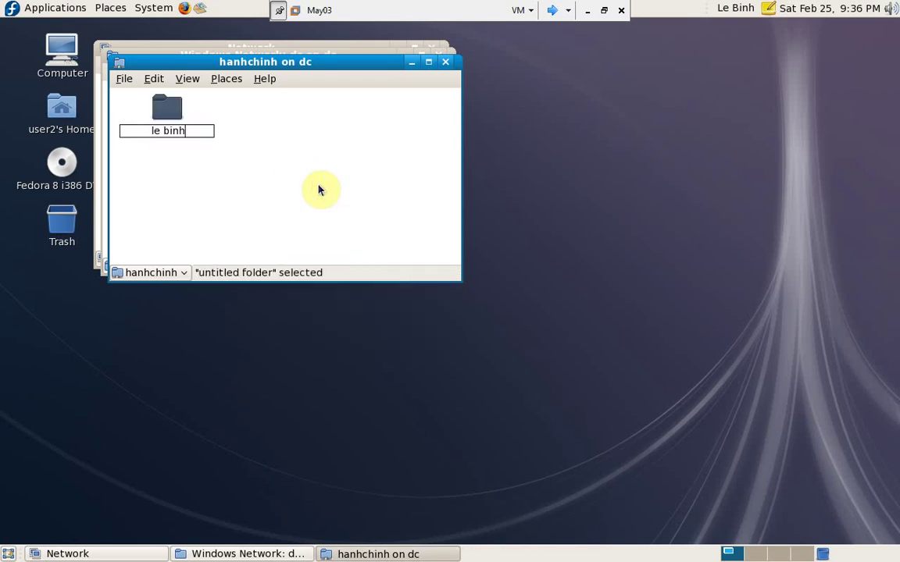
key(Return)
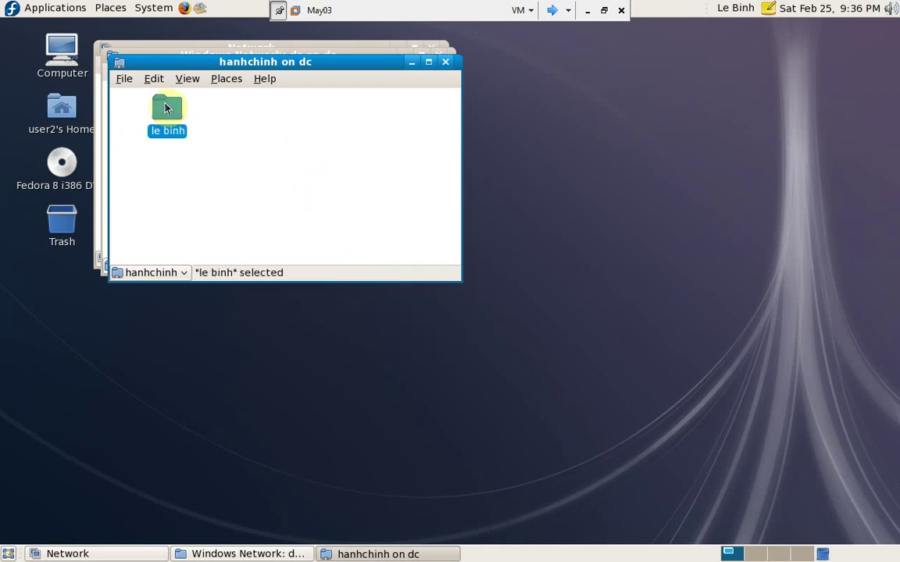
double_click(165, 108)
right_click(185, 139)
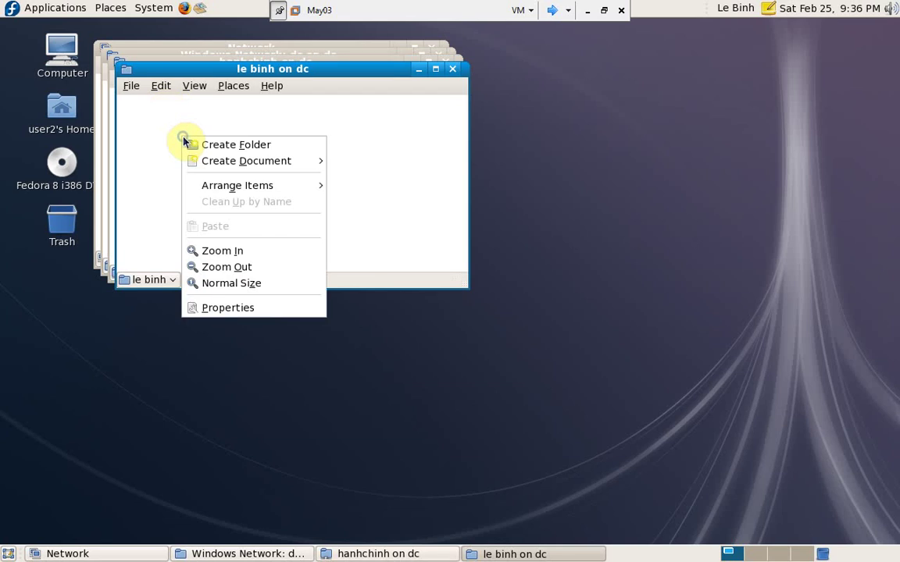
mouse_move(208, 165)
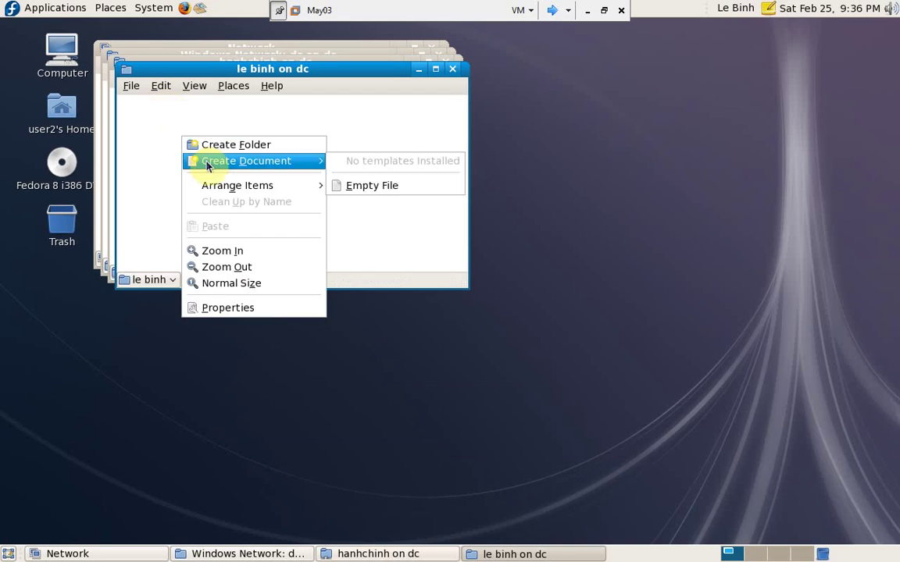
click(363, 186)
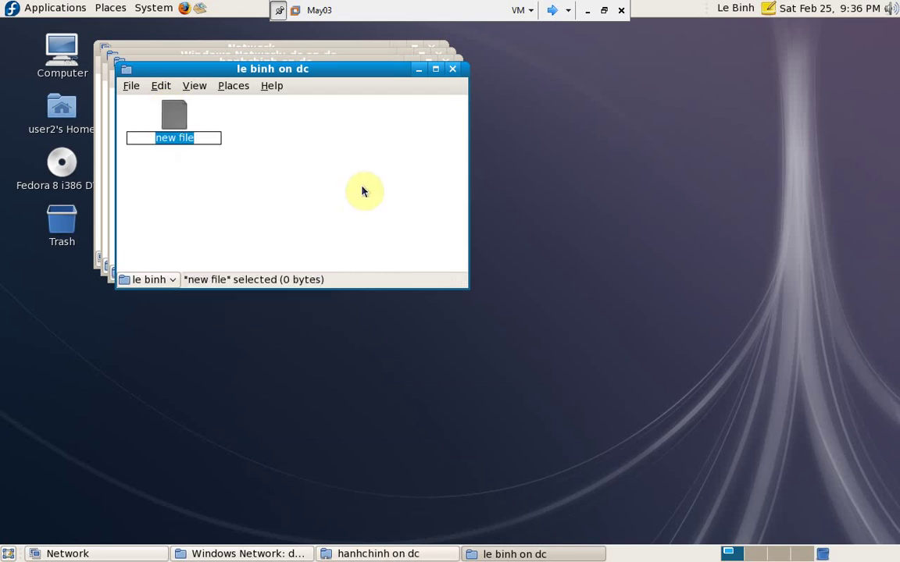
text(van ban)
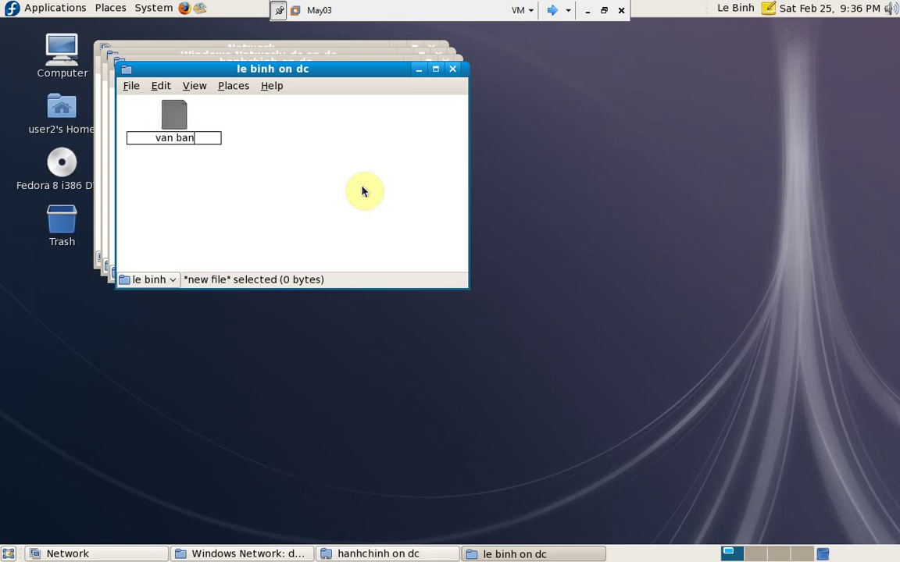
key(Return)
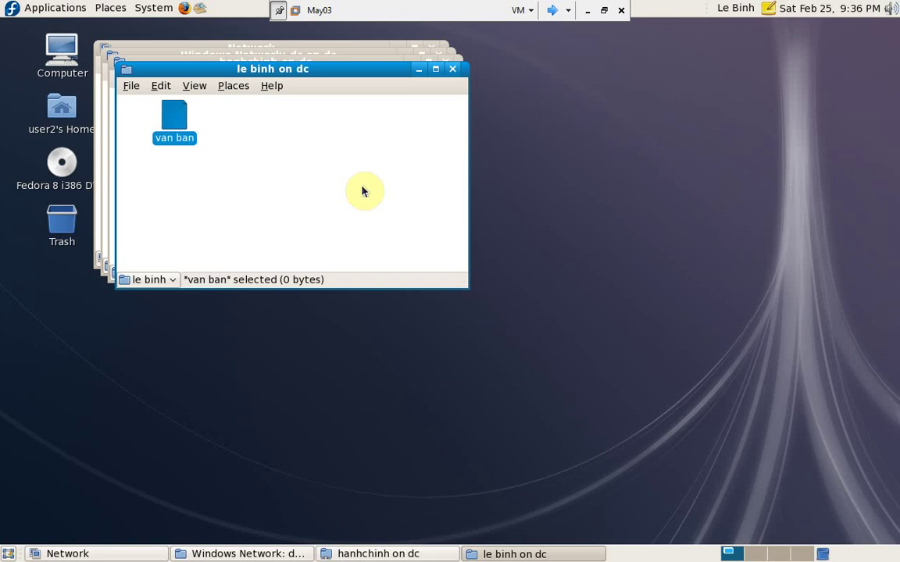
click(551, 11)
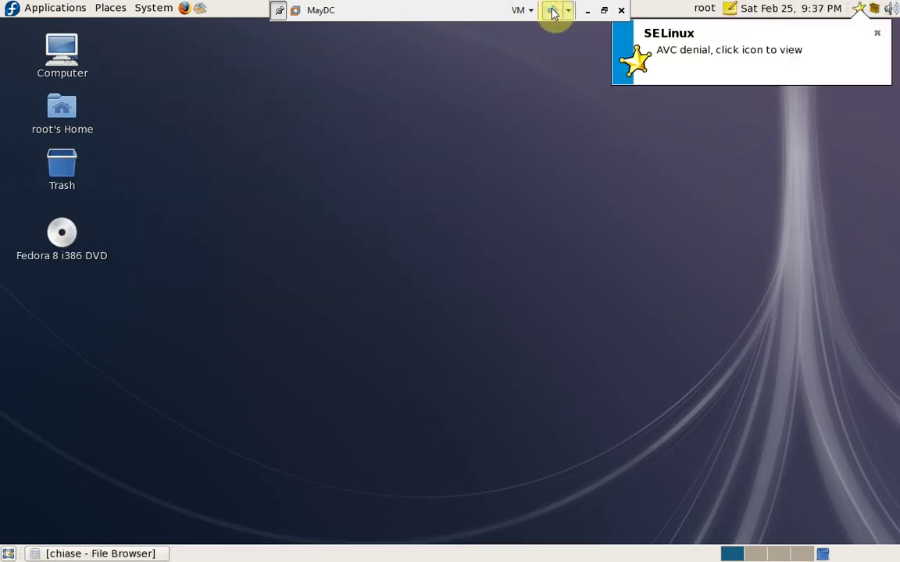
click(113, 552)
double_click(279, 141)
double_click(167, 151)
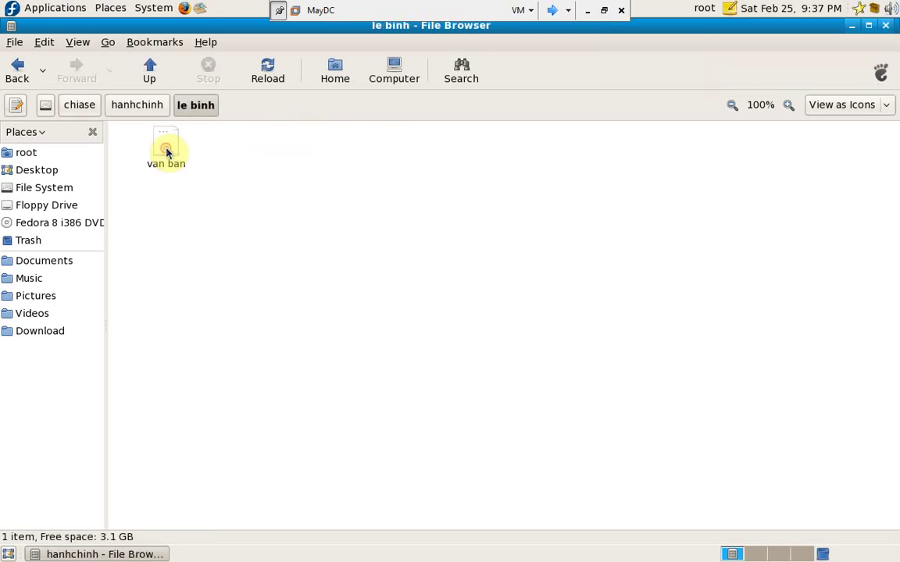
- Go back up to chiase and open the ketoan folder
click(84, 109)
click(368, 151)
double_click(369, 151)
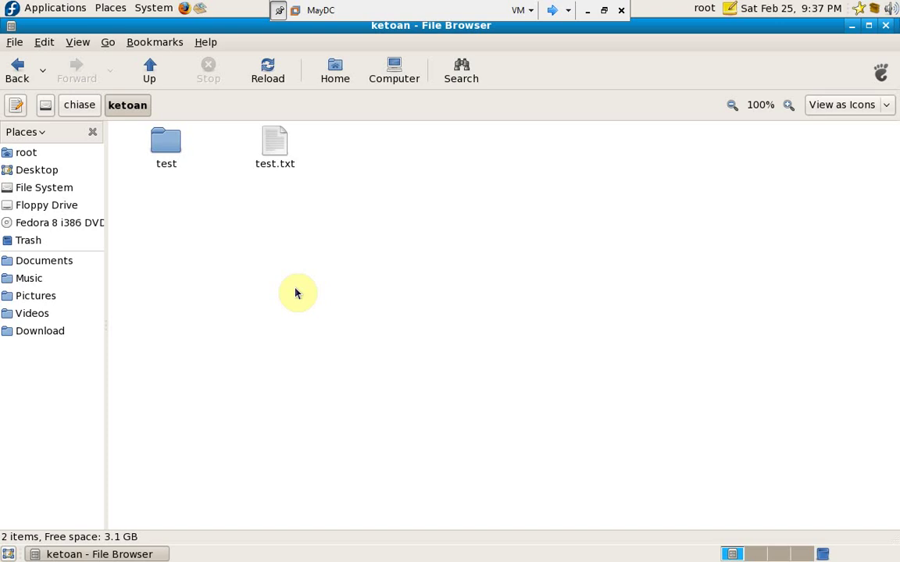
- Exit full-screen, maximize VMware Workstation, and open the screen recorder's options to stop recording
click(603, 11)
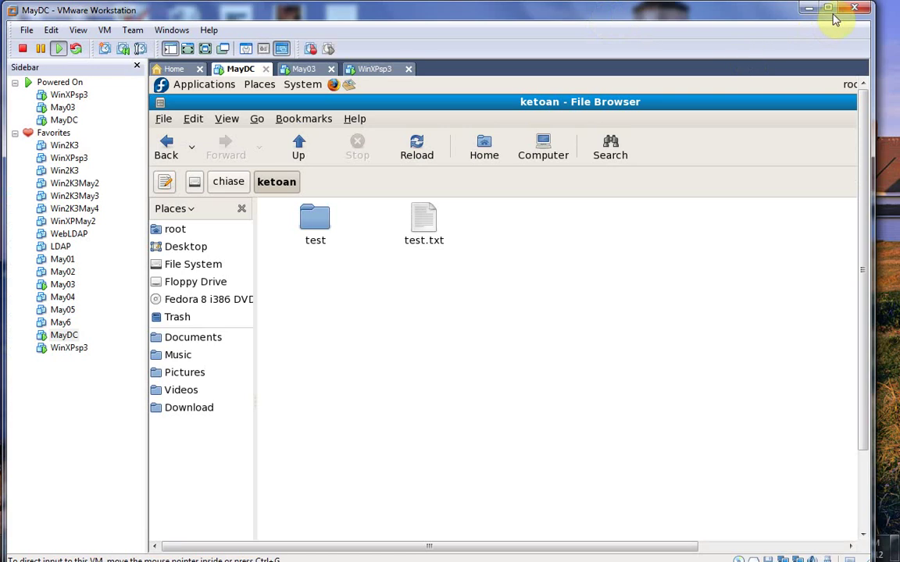
click(830, 11)
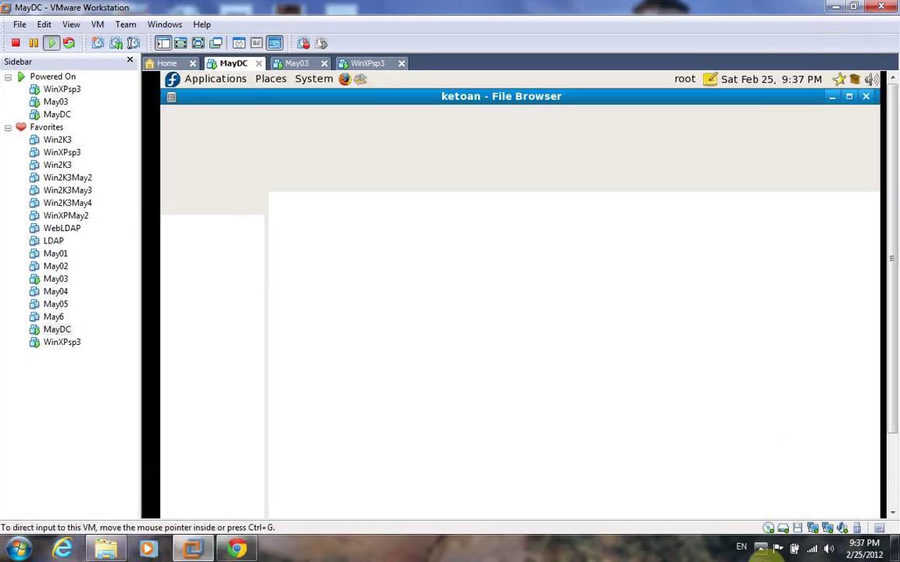
click(760, 548)
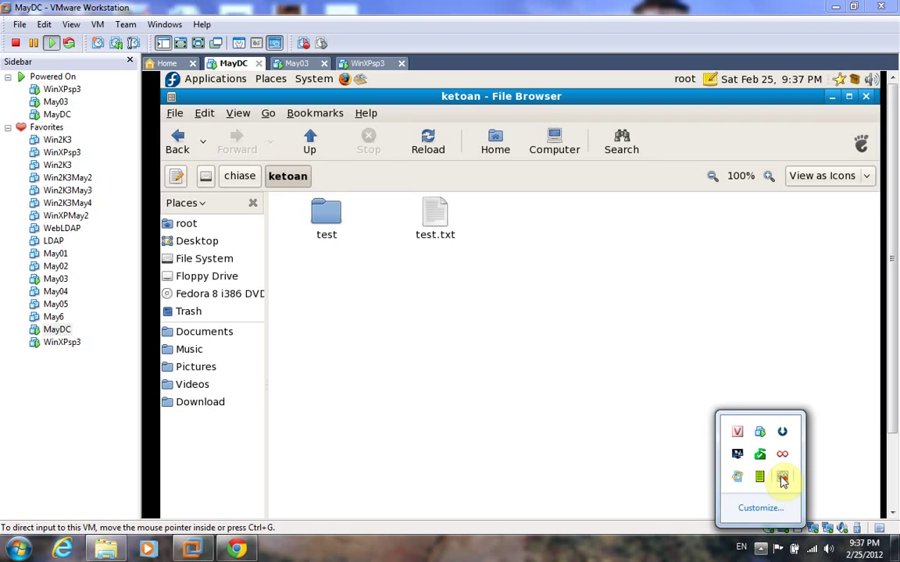
right_click(782, 478)
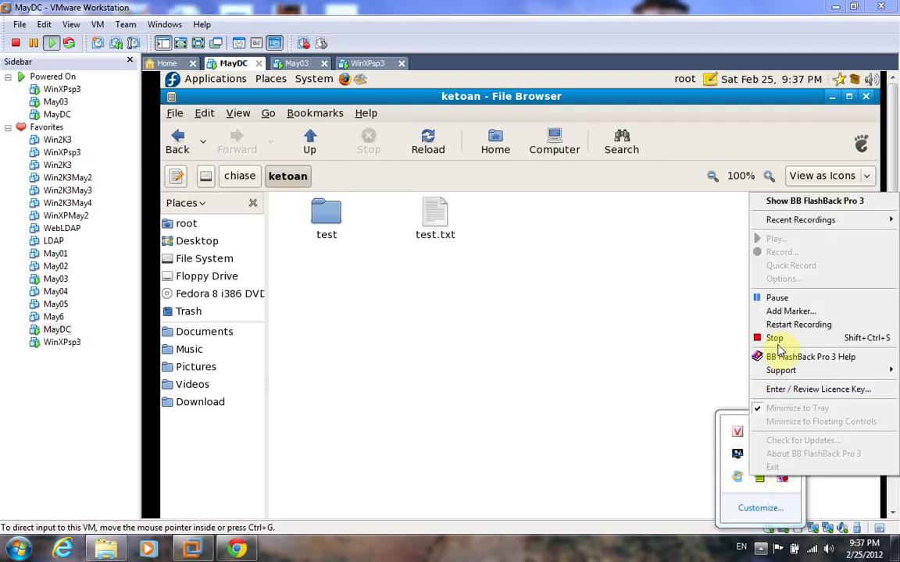